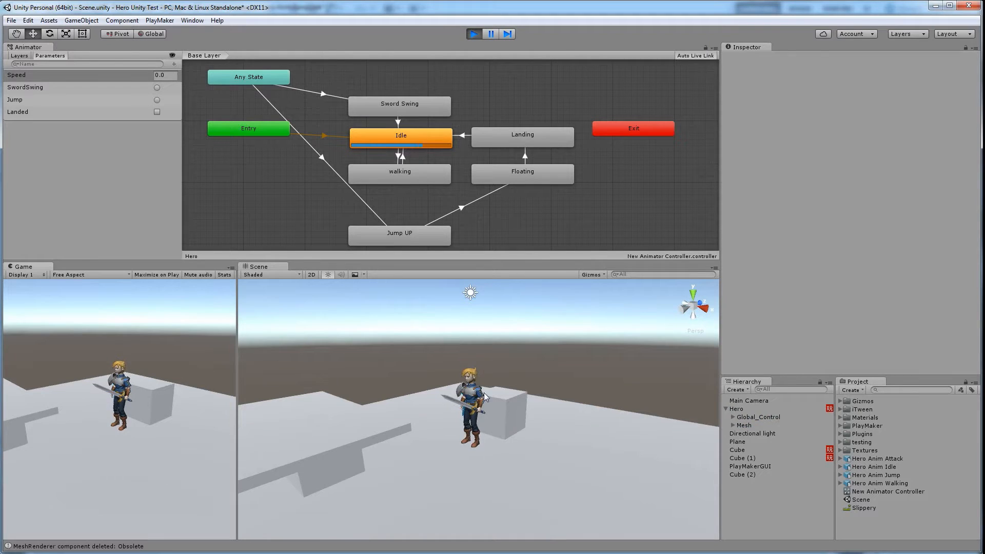
- Test the hero's walking, sword swing and jump in the running scene, and stop play mode
key("a")
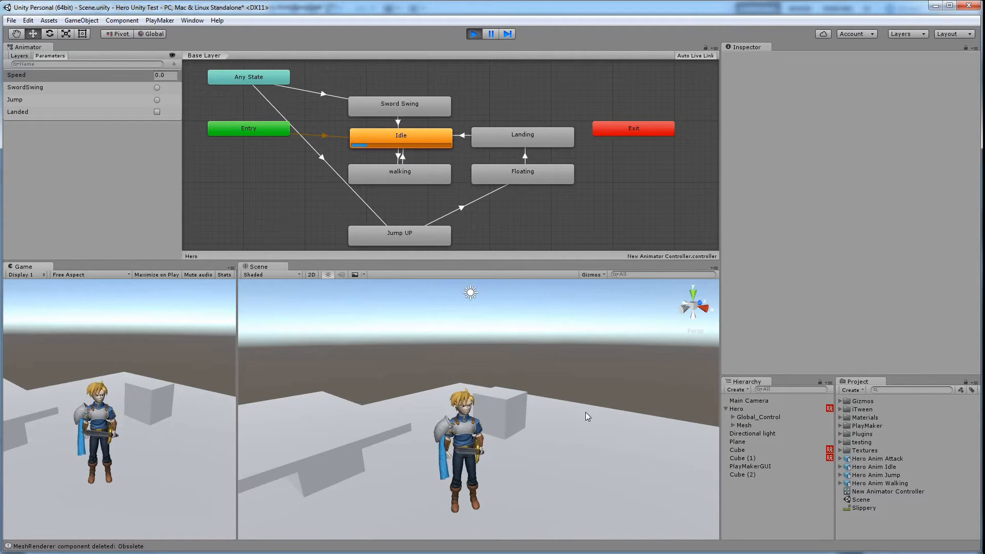
key("ctrl")
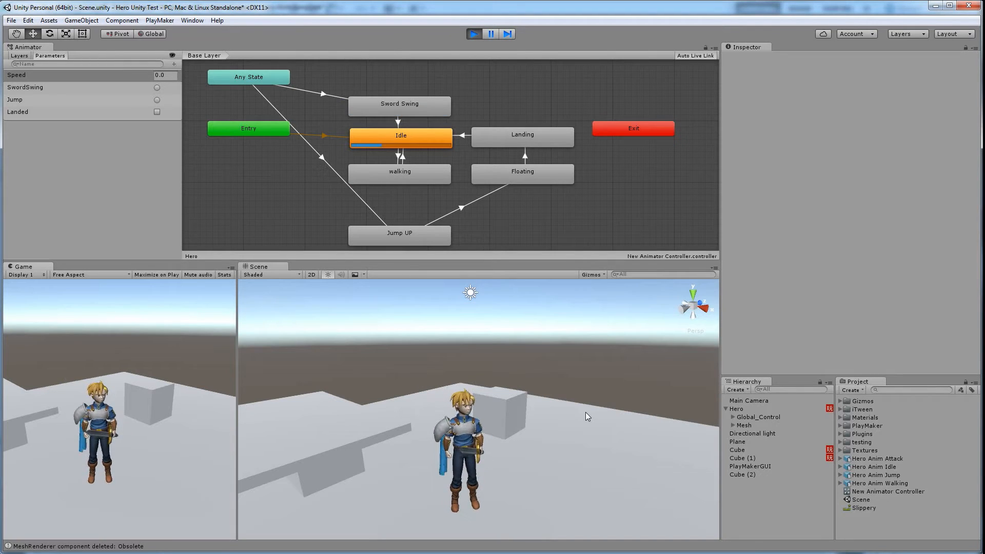
key("w")
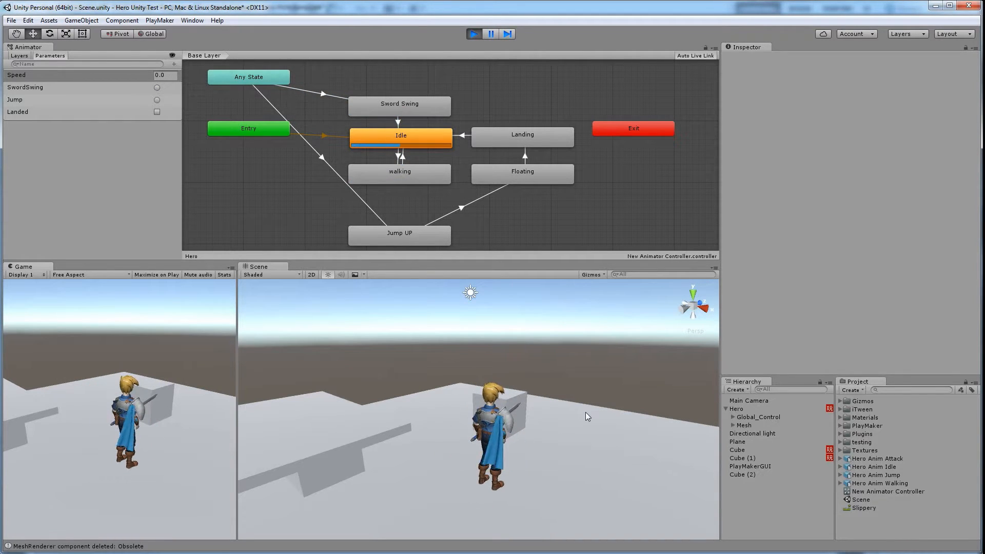
key("space")
key("space")
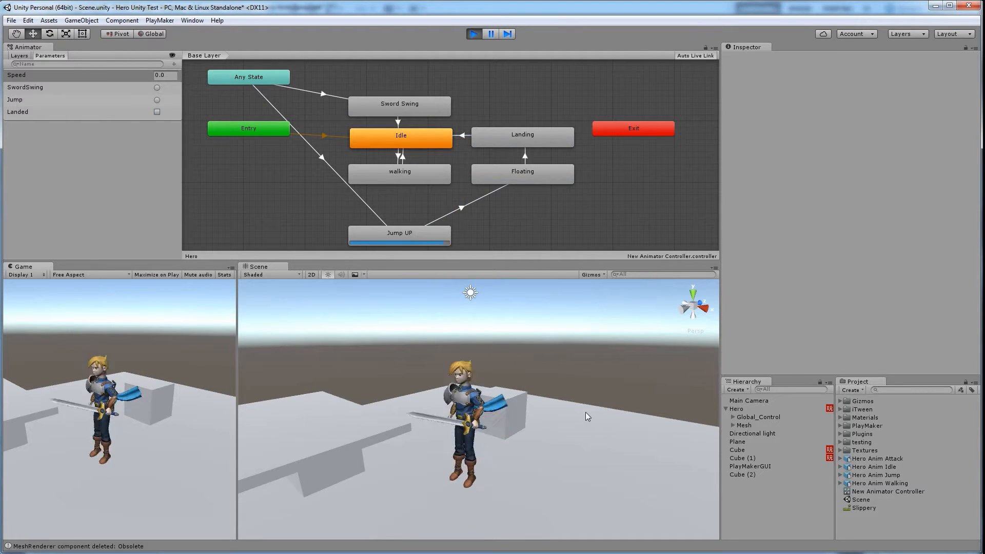
key("ctrl")
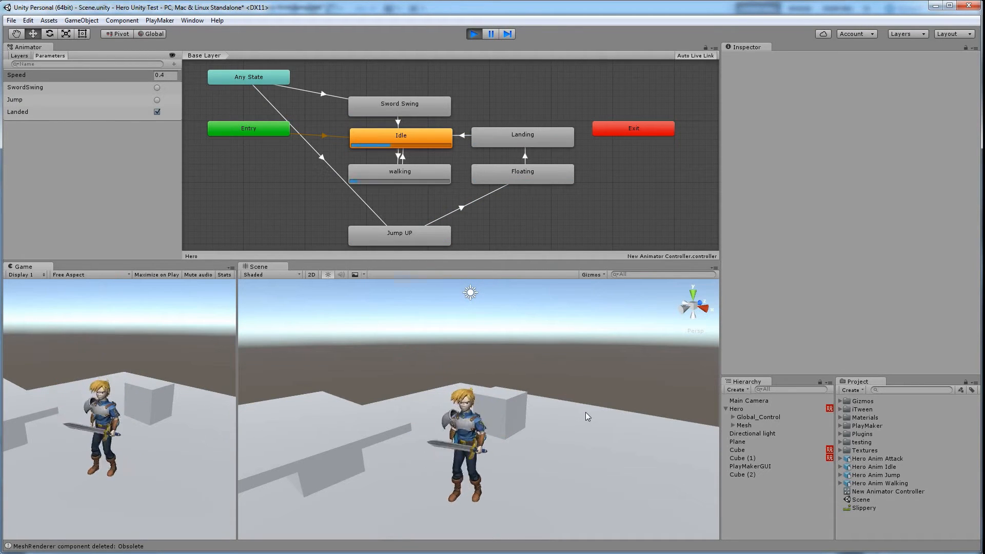
key("Left")
key("space")
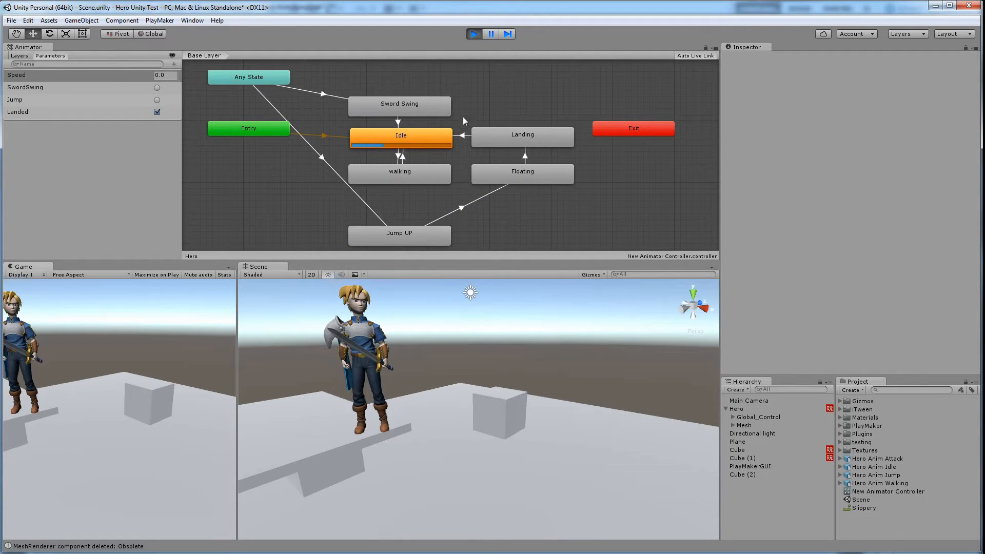
left_click(475, 33)
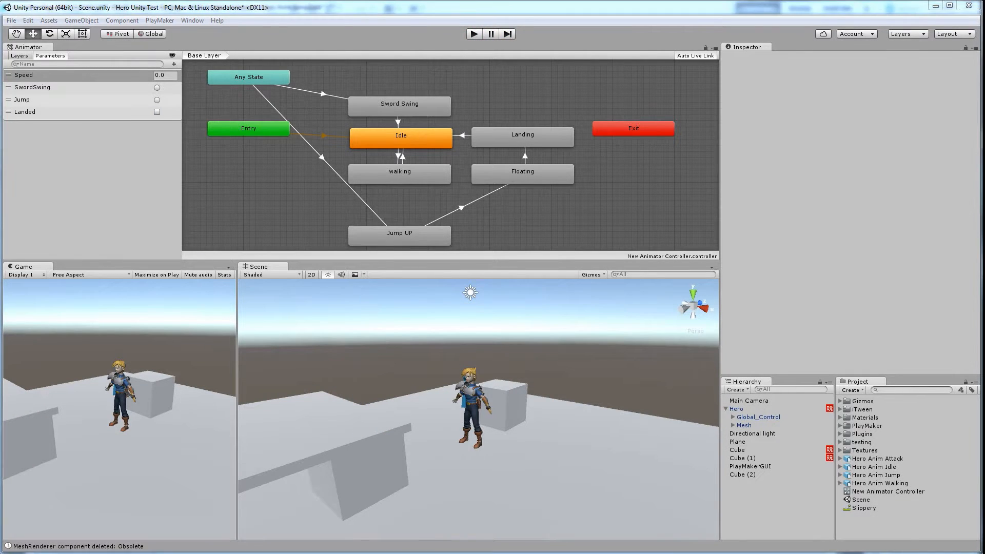
- Switch to Maya and try an FBX export of the selection with animation enabled and the bake animation end set to 22
left_click(828, 540)
left_click_drag(398, 136, 752, 454)
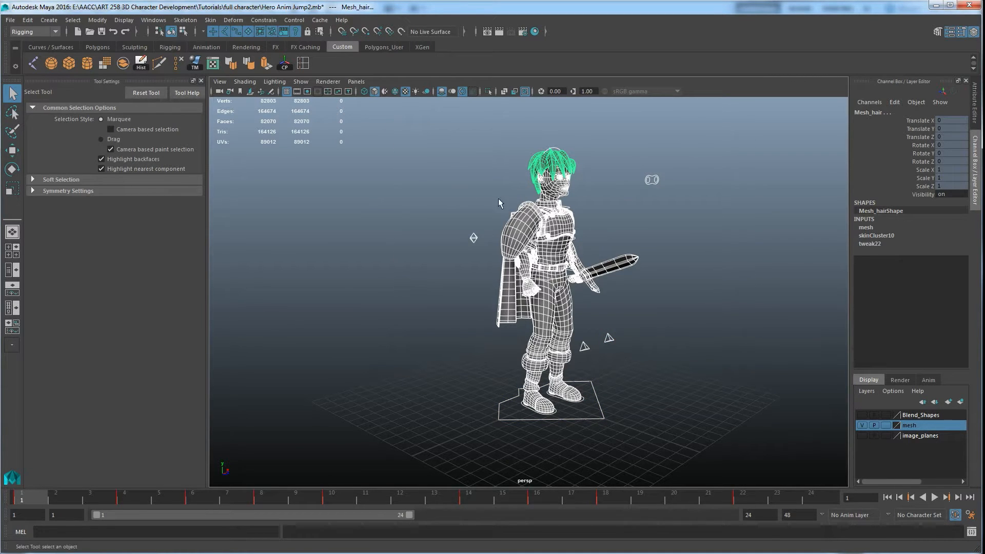
left_click(10, 20)
left_click(37, 167)
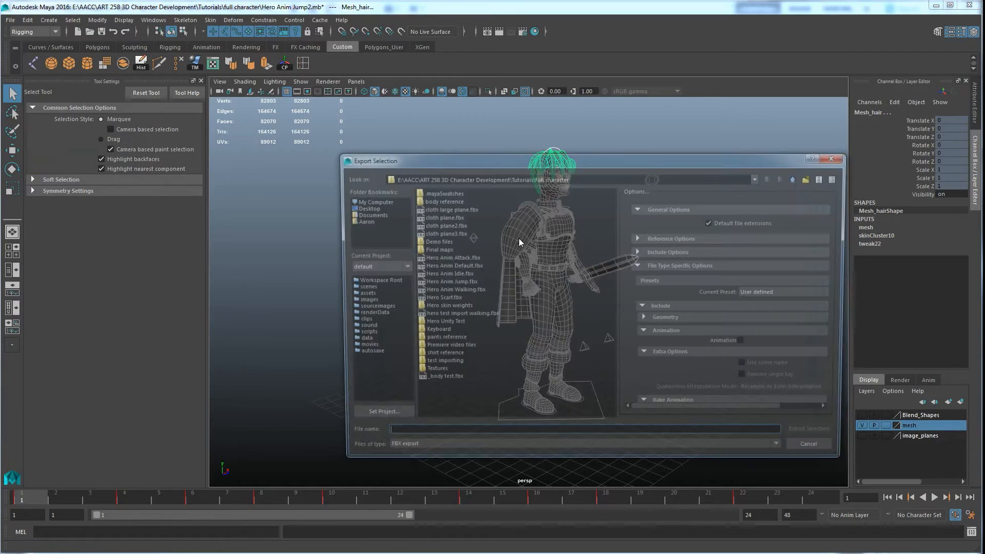
left_click(747, 343)
scroll(739, 349, "down", 1)
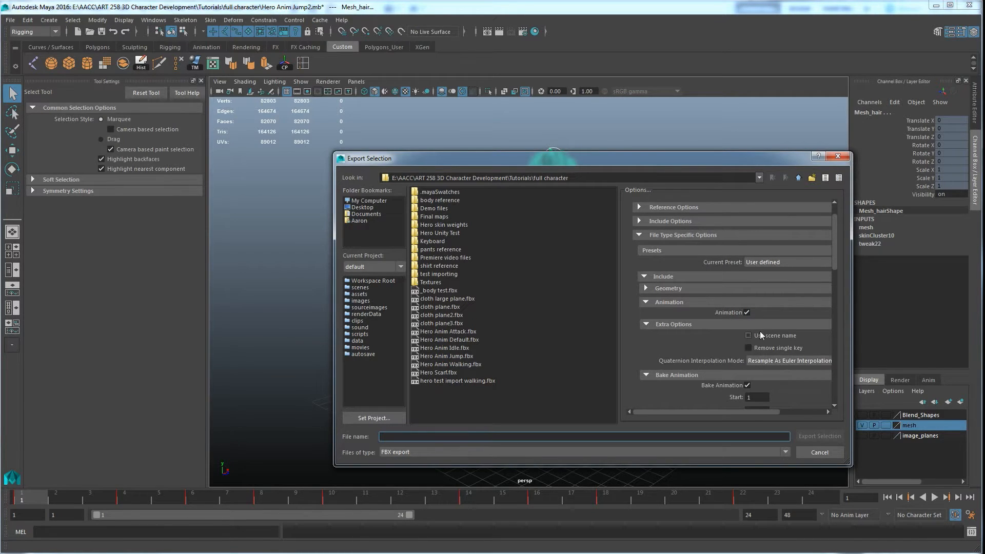
scroll(739, 315, "down", 2)
double_click(761, 349)
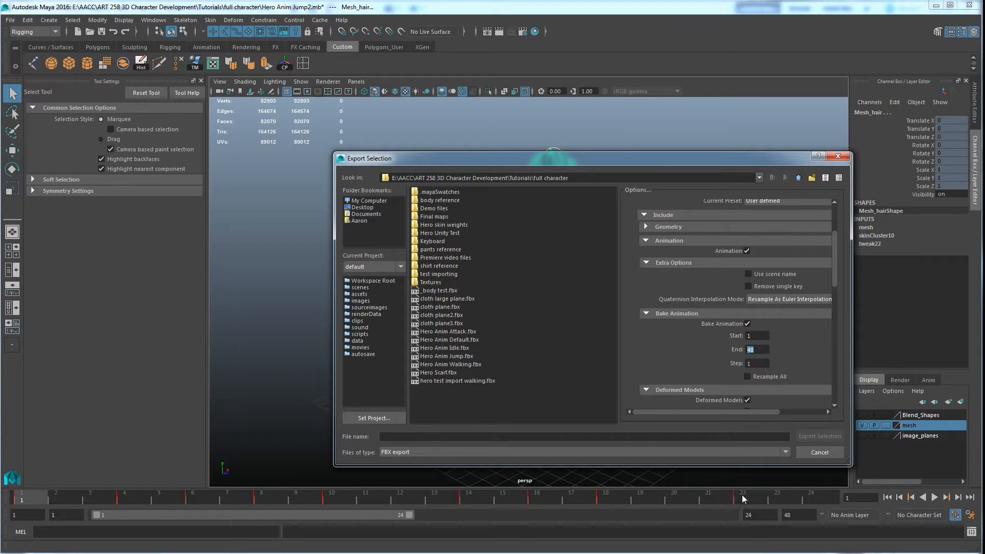
type("22")
left_click(451, 437)
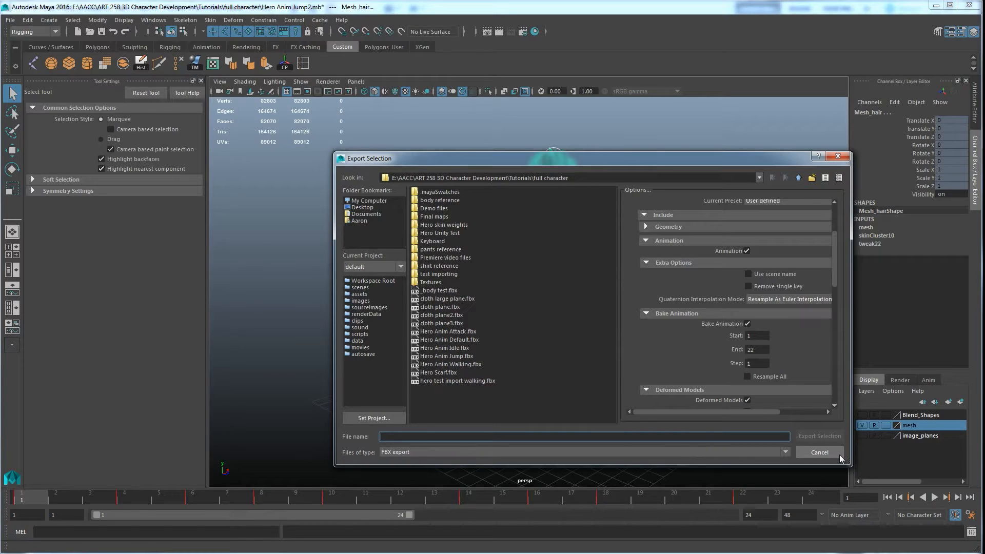
left_click(819, 453)
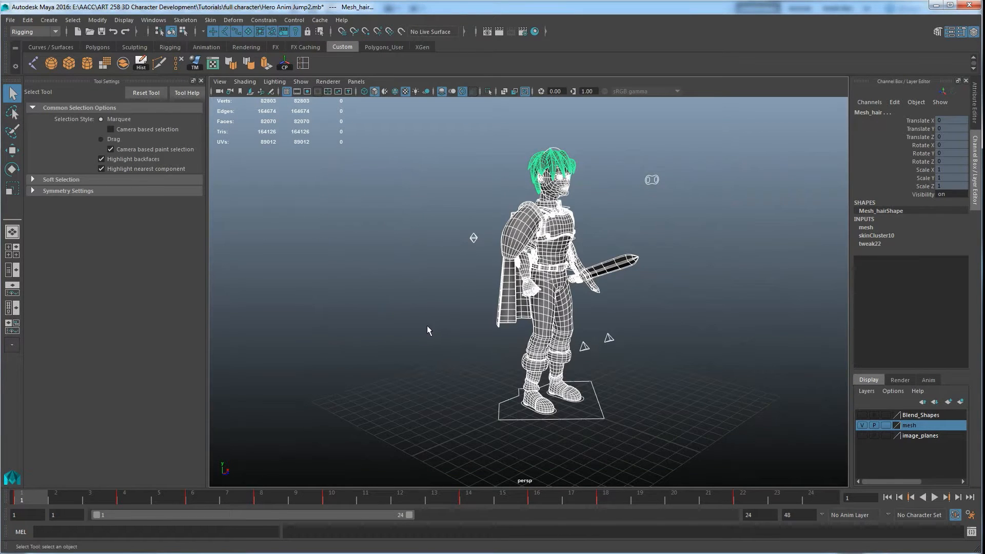
- Switch back to Unity and place the Hero Anim Jump model in the scene beside the existing hero
key("alt+Tab")
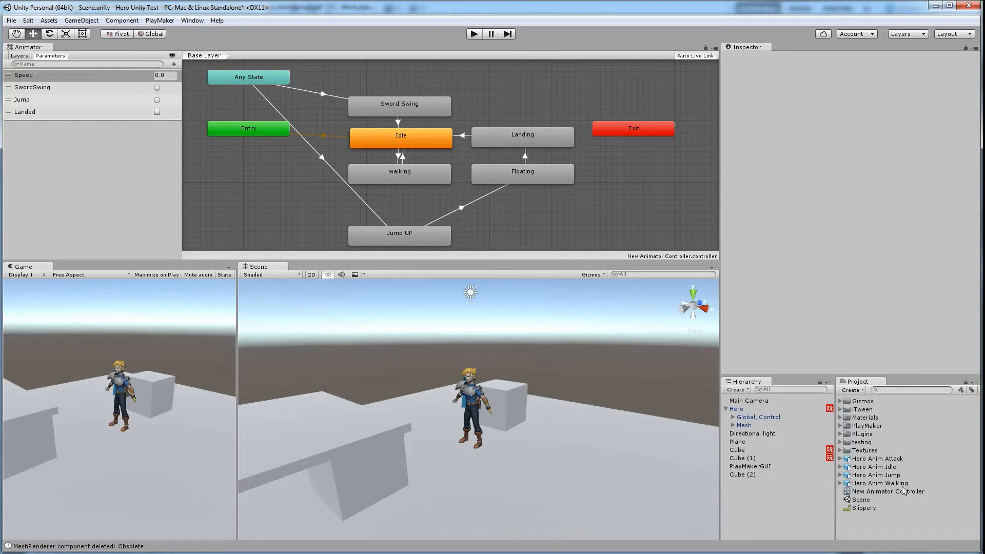
left_click(877, 459)
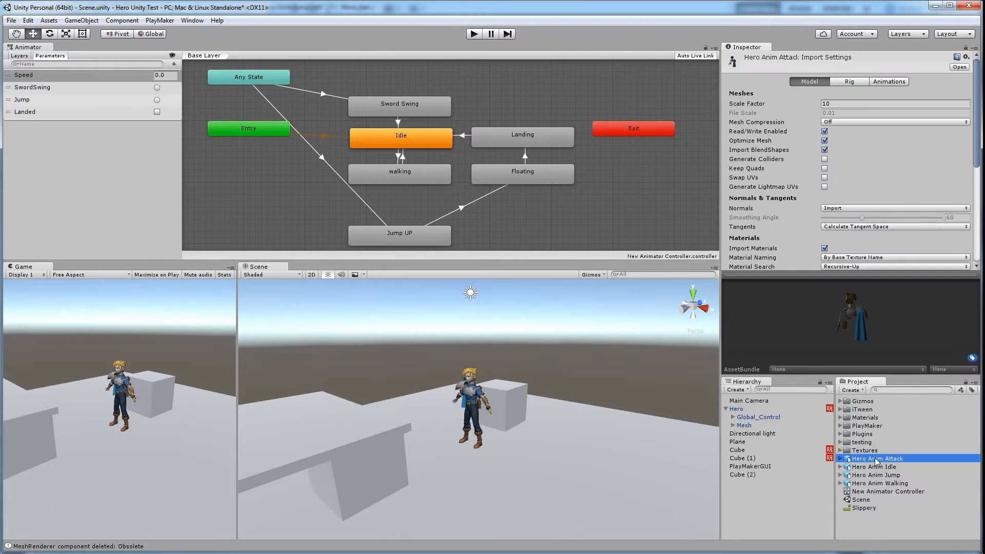
left_click(879, 475)
left_click_drag(881, 476, 595, 410)
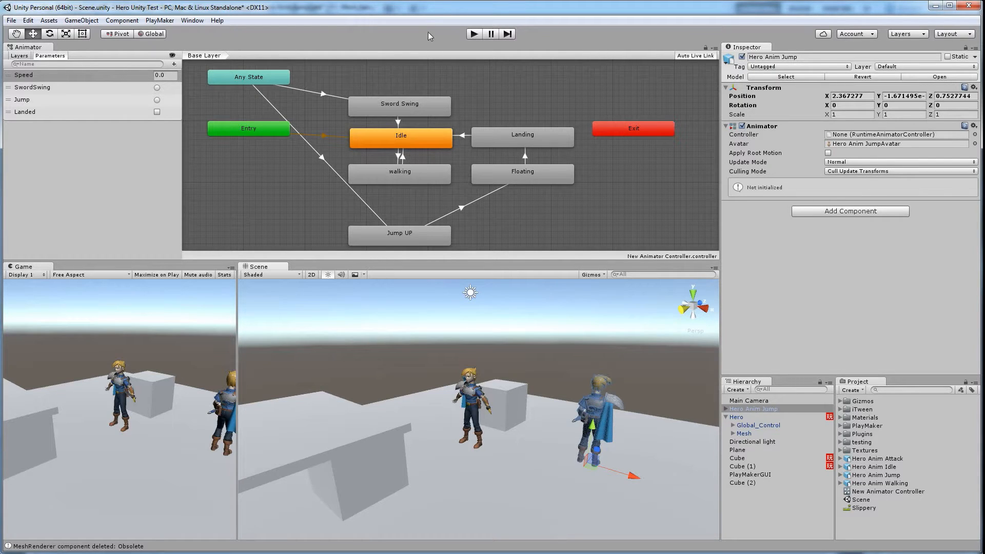
- Test-play the scene with the added model, and inspect the original Hero's components
left_click(474, 34)
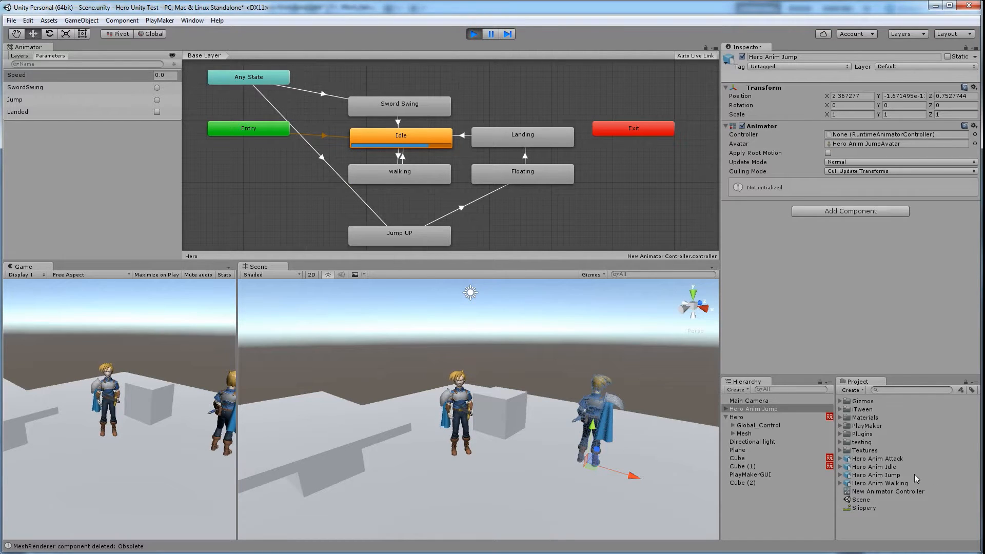
left_click(474, 34)
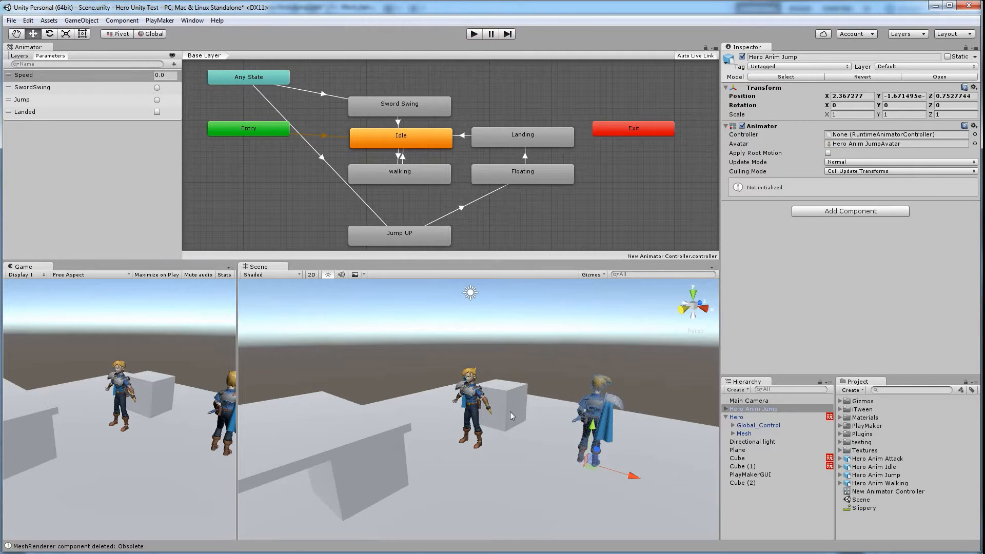
left_click(477, 406)
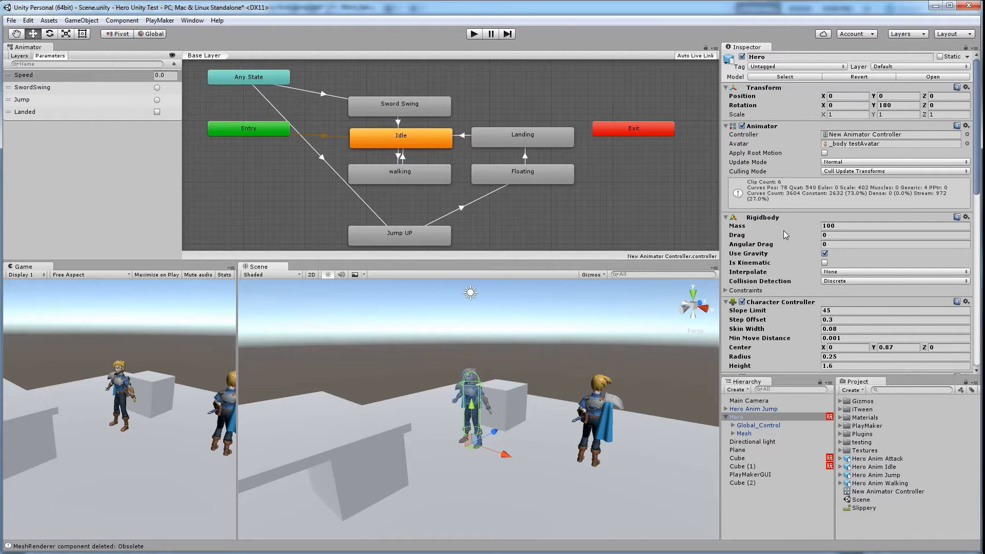
- Add a Rigidbody physics component to the Hero Anim Jump model and test it in play mode
left_click(632, 404)
left_click(844, 213)
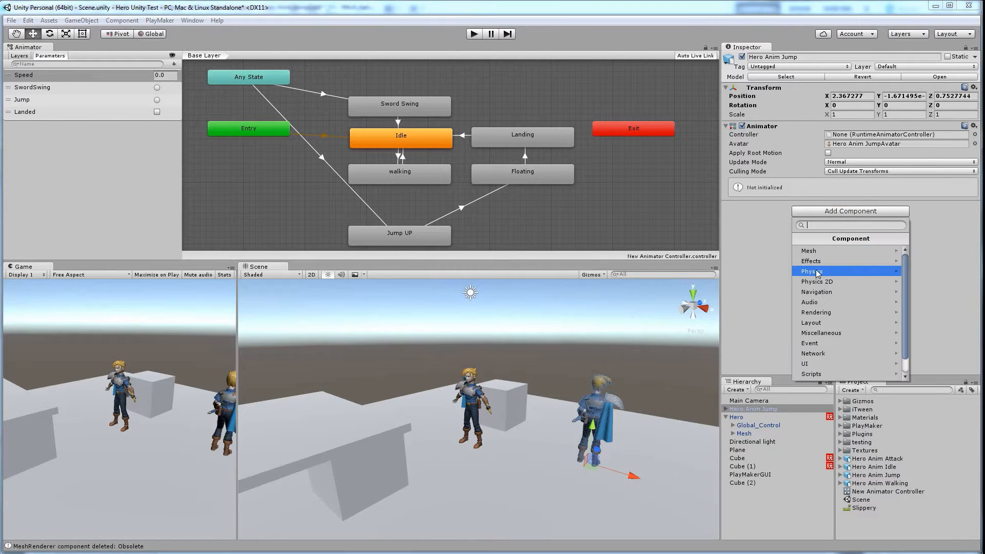
left_click(818, 271)
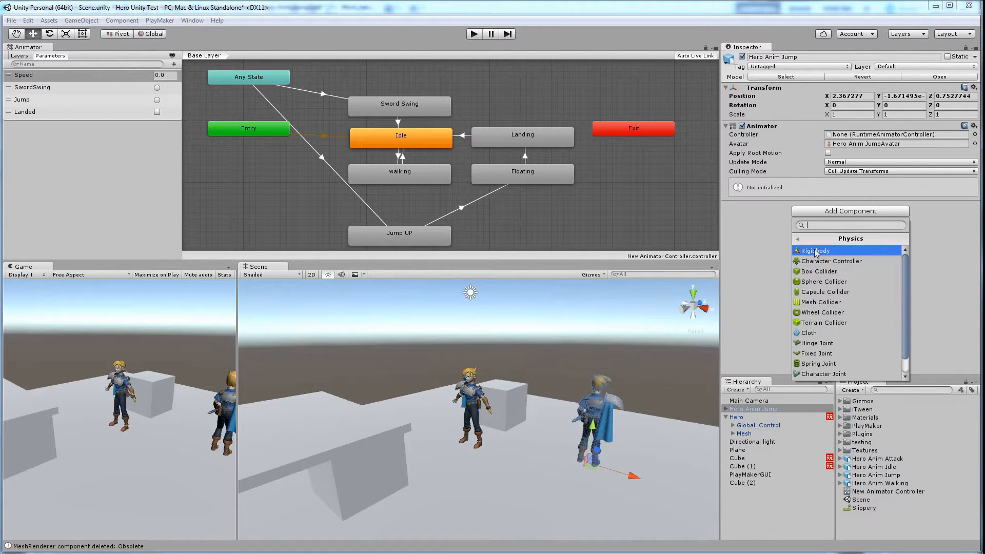
left_click(816, 251)
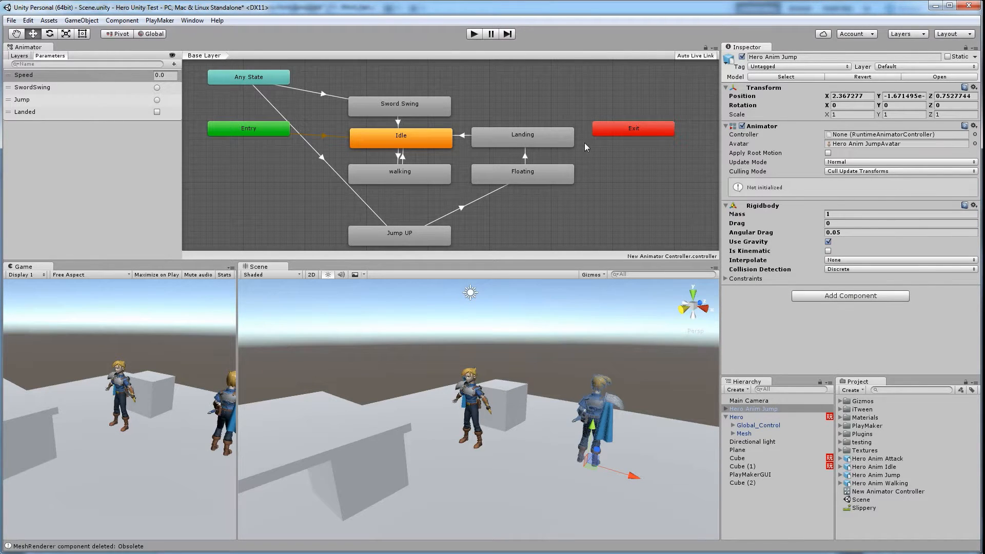
left_click(474, 33)
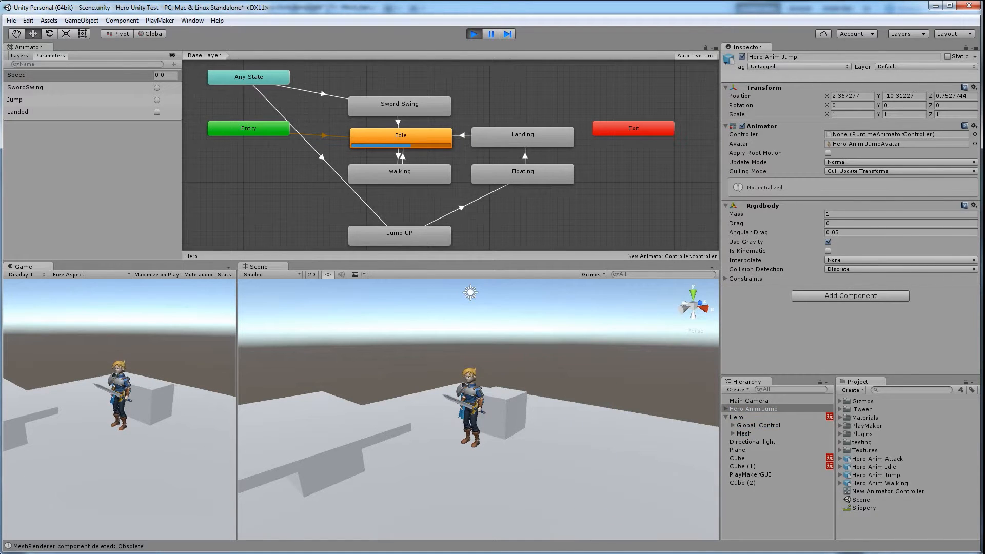
left_click(475, 35)
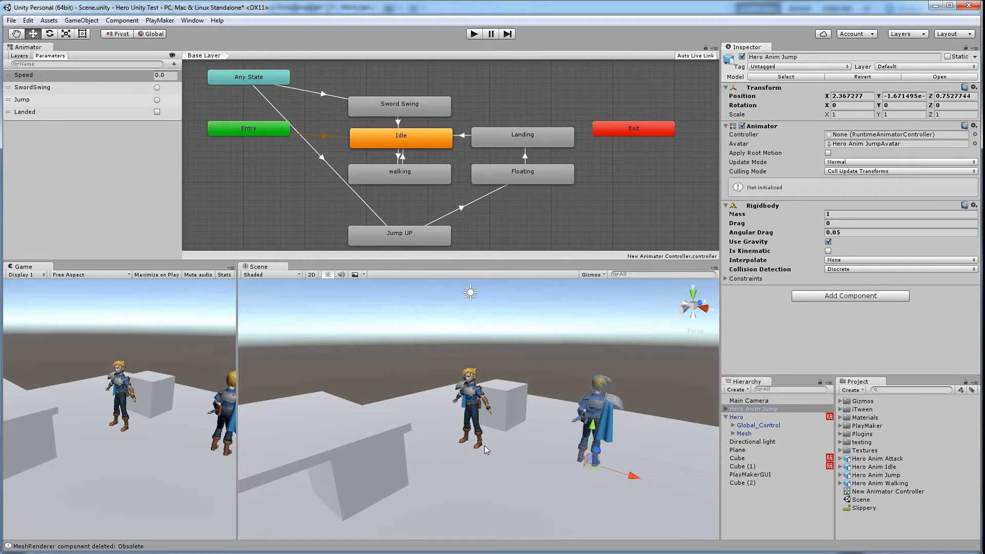
- Examine the original Hero's Rigidbody, Character Controller and Capsule Collider settings, trying out and undoing a change to the controller's center Y
left_click(468, 405)
scroll(792, 301, "down", 2)
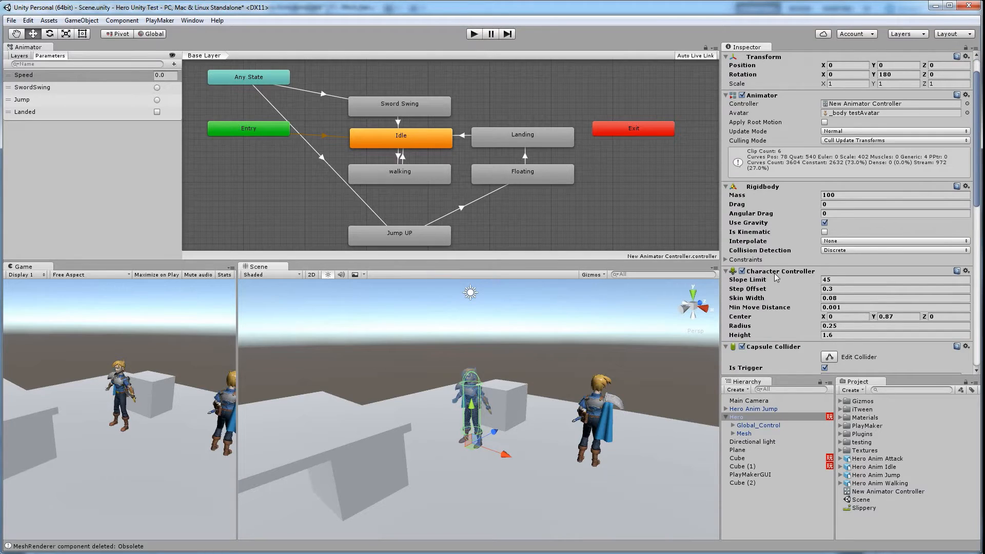
scroll(780, 283, "down", 1)
scroll(777, 283, "down", 1)
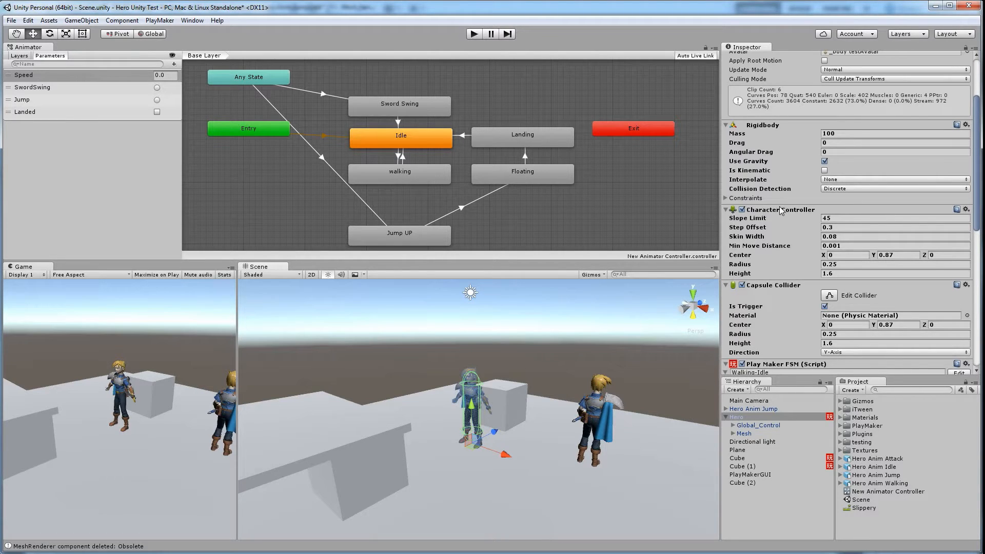
scroll(779, 214, "down", 3)
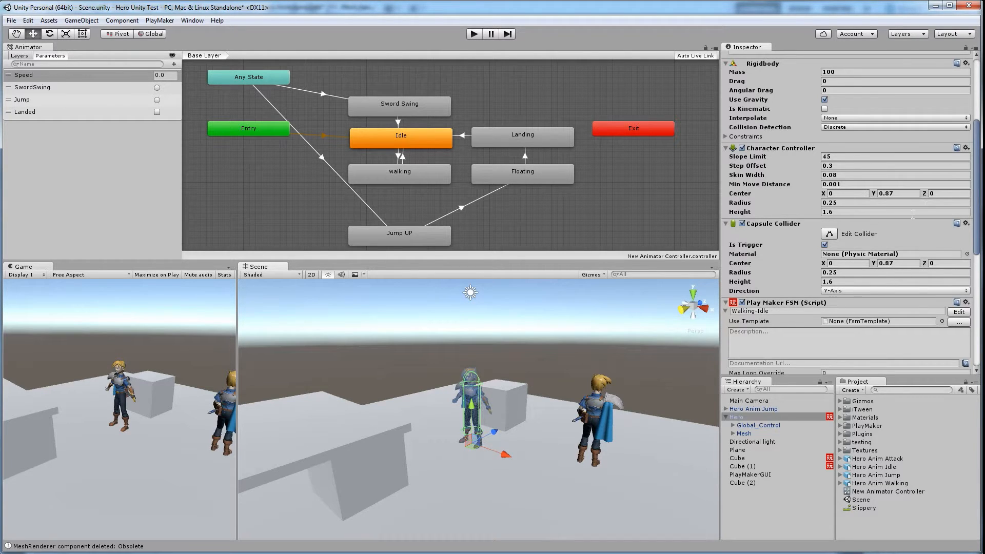
left_click_drag(876, 195, 887, 198)
key("ctrl+z")
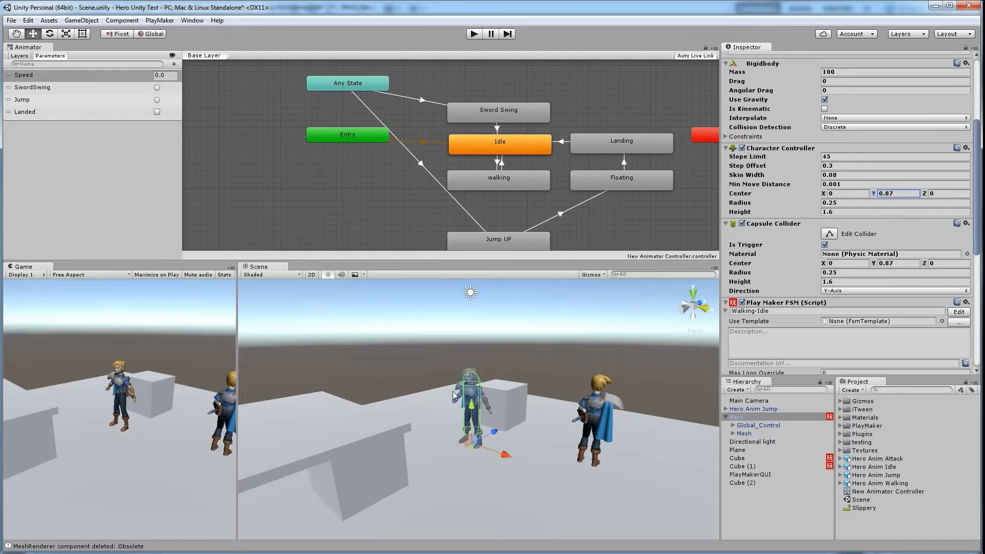
- Examine the Walking-Idle, Attack and Jumping PlayMaker FSM components on the original Hero
scroll(815, 303, "down", 5)
scroll(795, 300, "down", 3)
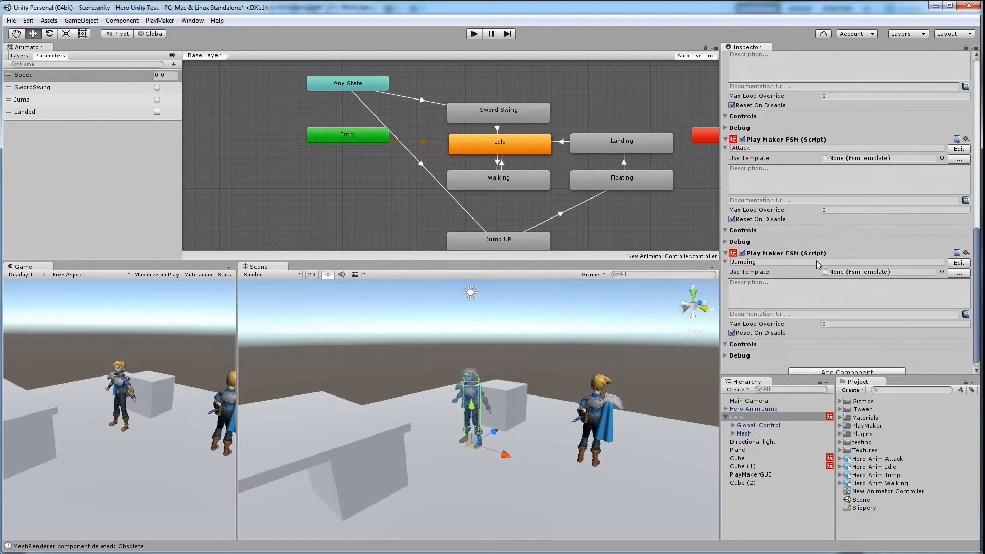
scroll(784, 300, "up", 5)
scroll(776, 302, "up", 2)
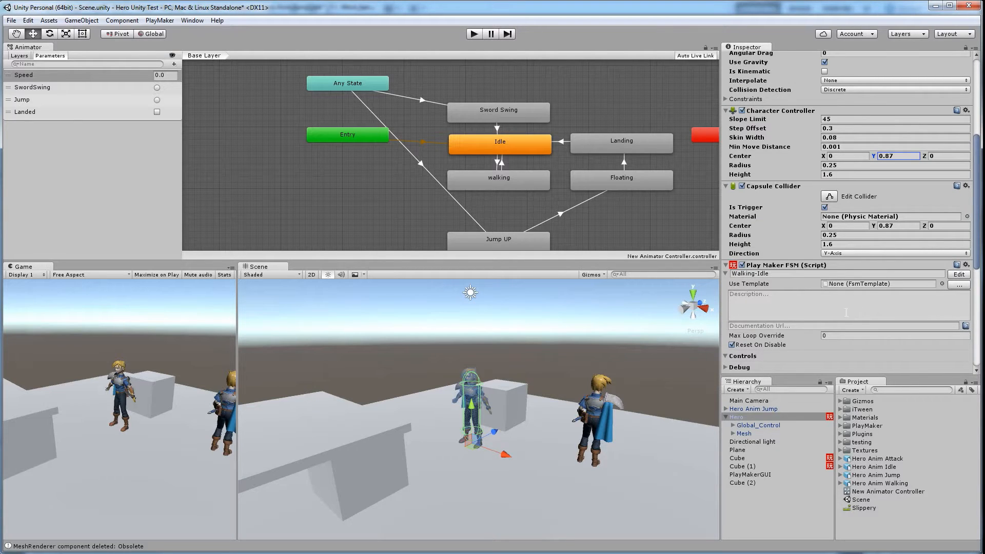
- Add a PlayMakerFSM component to the Hero Anim Jump model
left_click(602, 406)
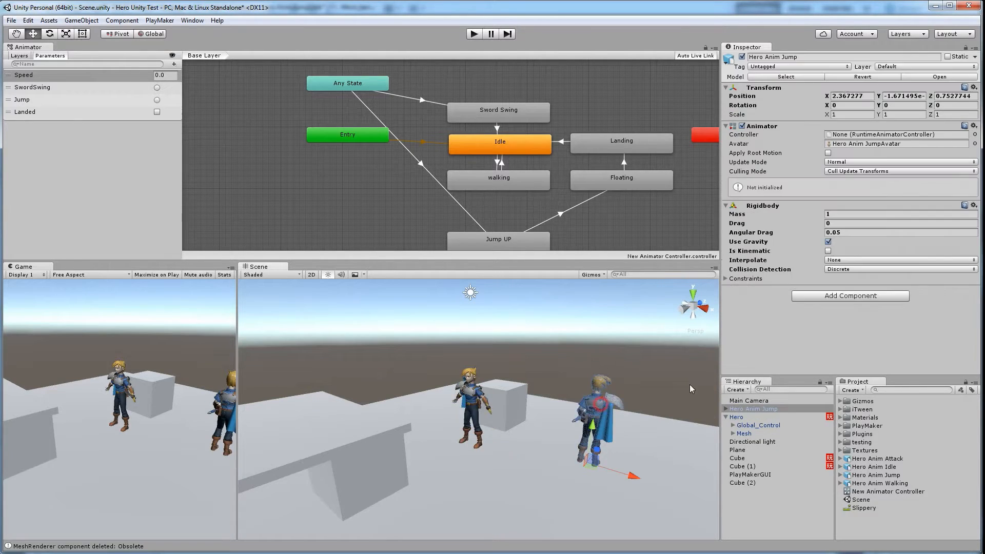
left_click(824, 296)
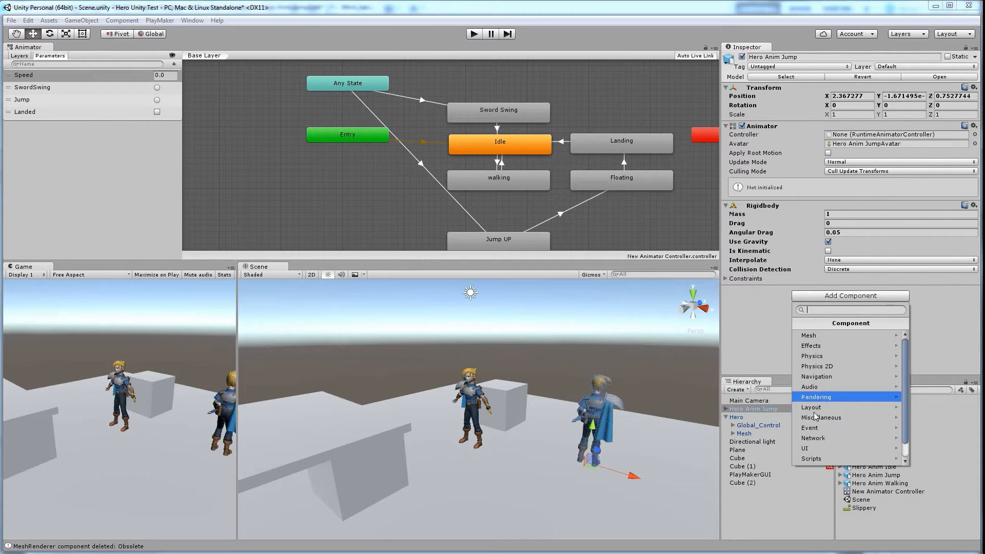
scroll(809, 454, "down", 2)
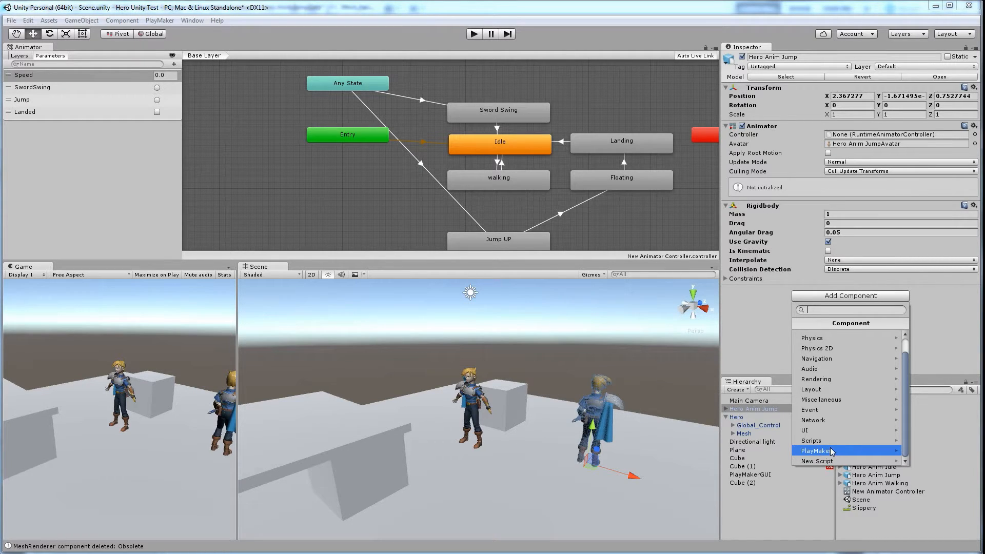
left_click(850, 452)
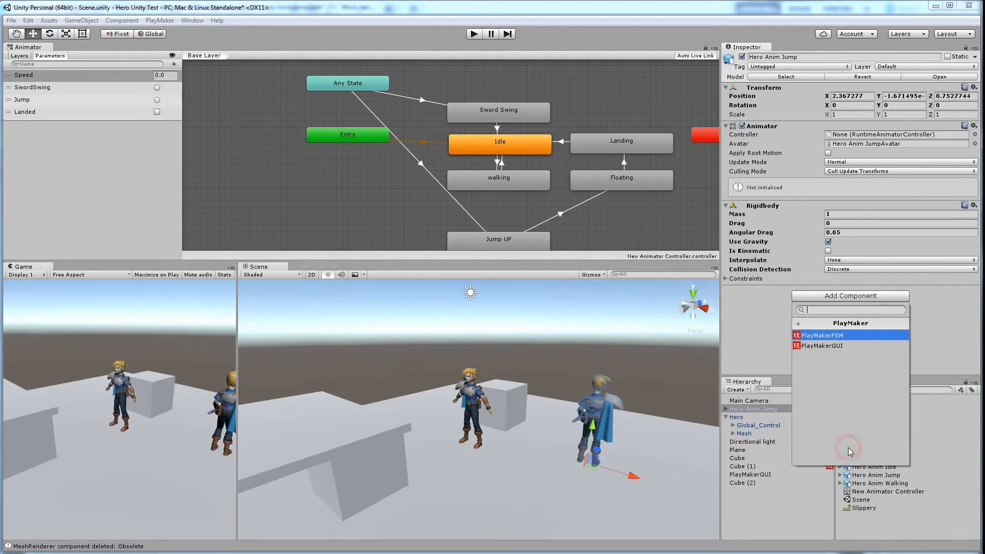
left_click(841, 337)
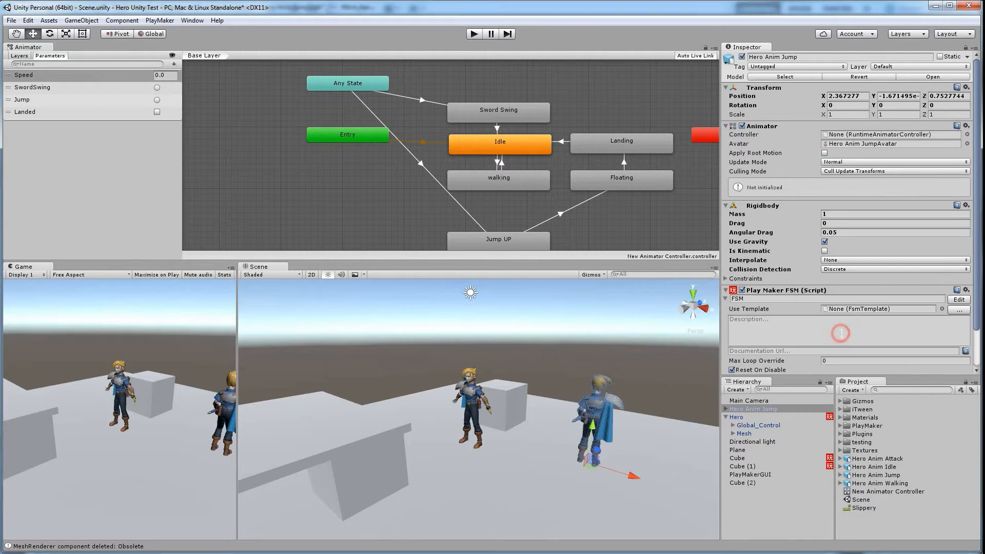
- Open the PlayMaker editor and examine the FSM settings and walking/Idle state actions of the original Hero
left_click(959, 299)
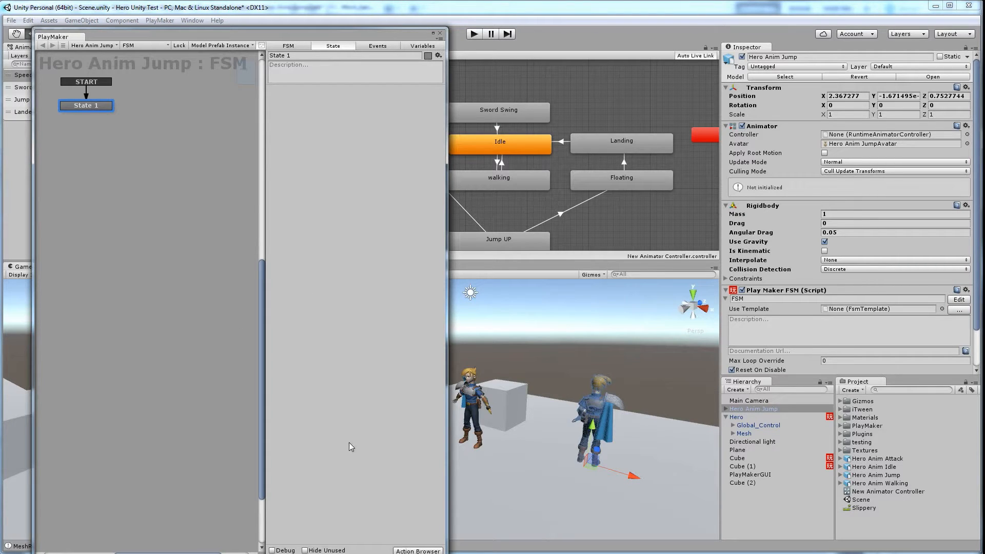
left_click(471, 403)
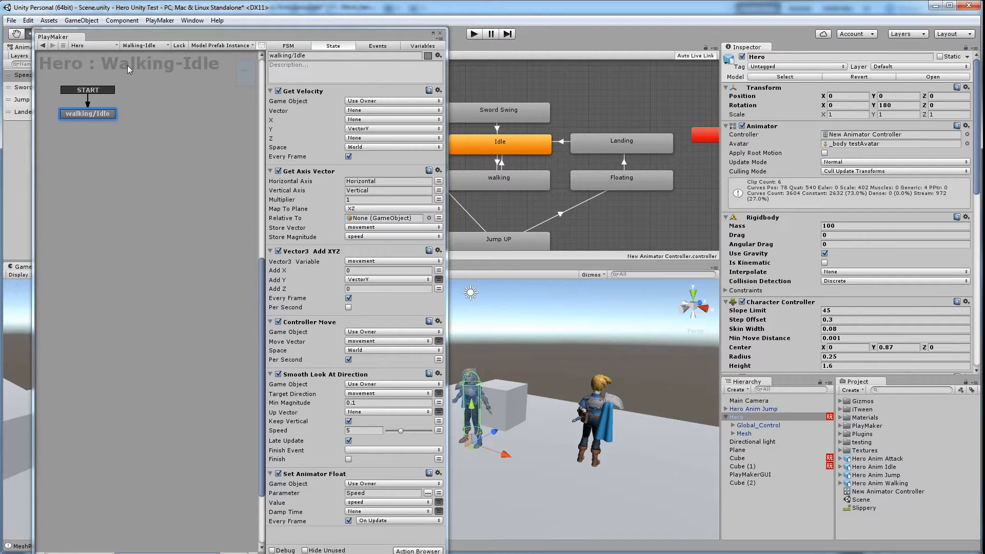
left_click(288, 46)
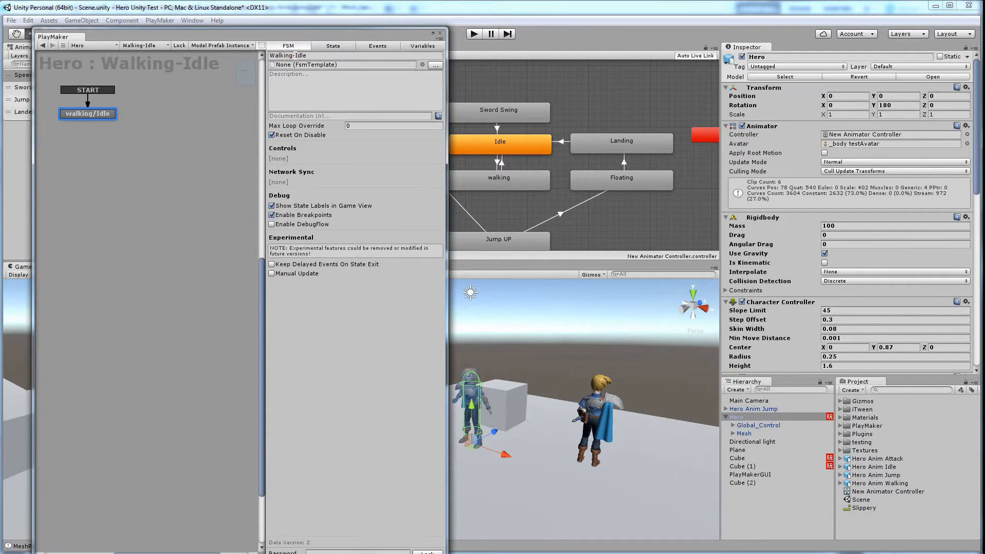
left_click(326, 47)
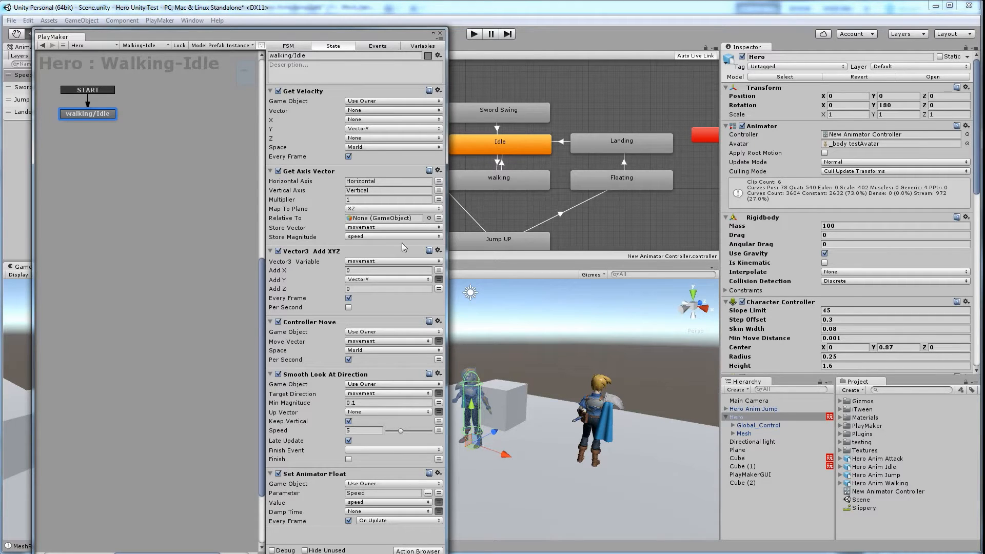
left_click_drag(370, 31, 368, 14)
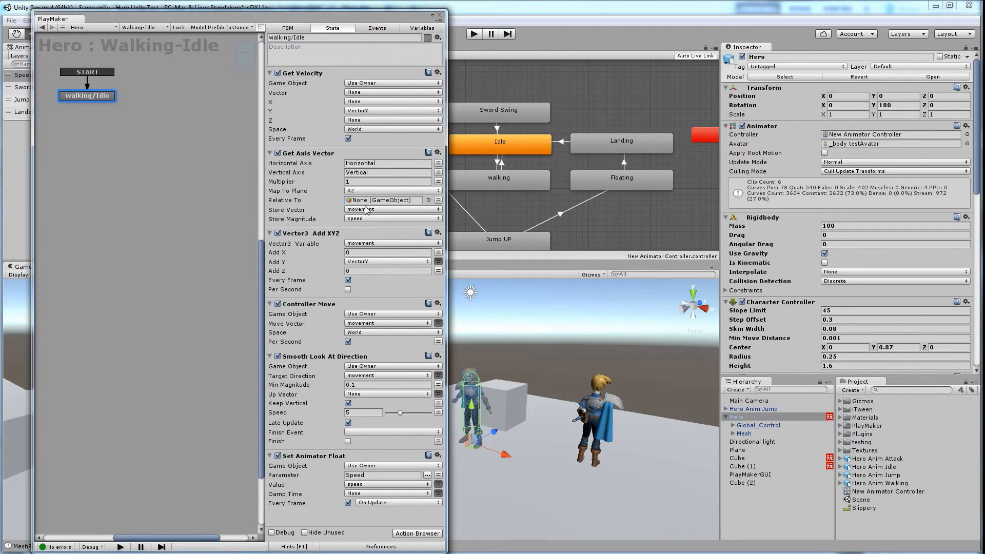
- Search the action browser for "velo", try inserting a second Get Velocity action in the walking/Idle state, and remove it
left_click(410, 535)
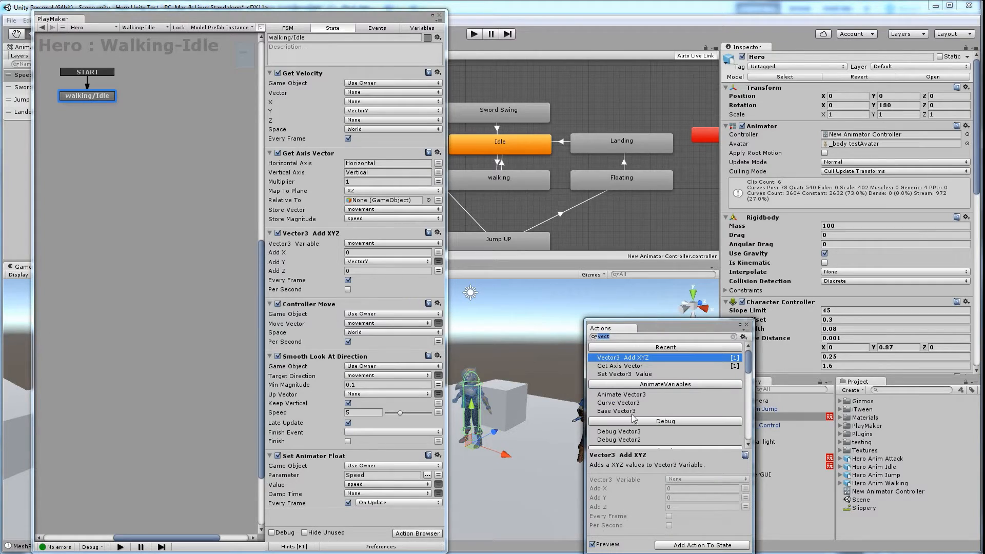
key("BackSpace")
type("ve")
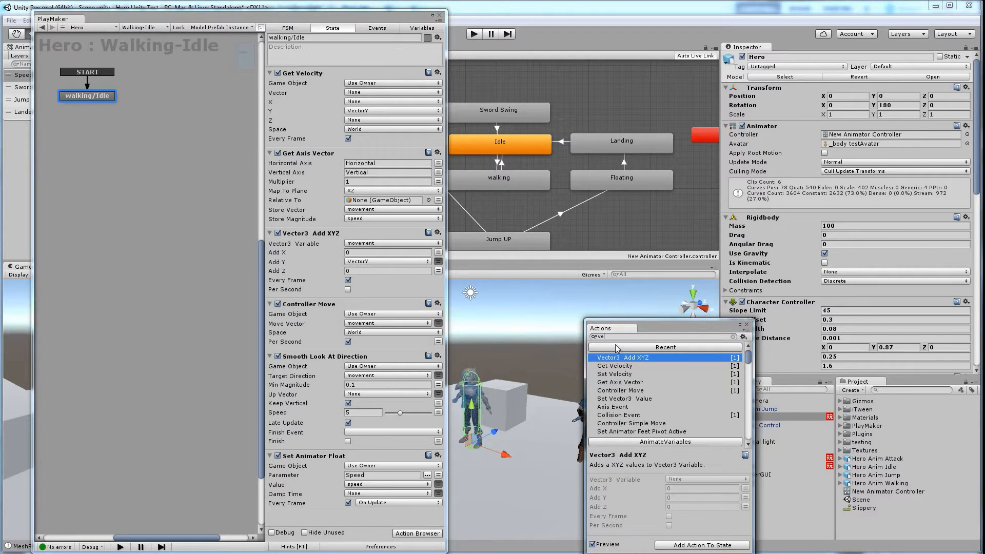
type("lo")
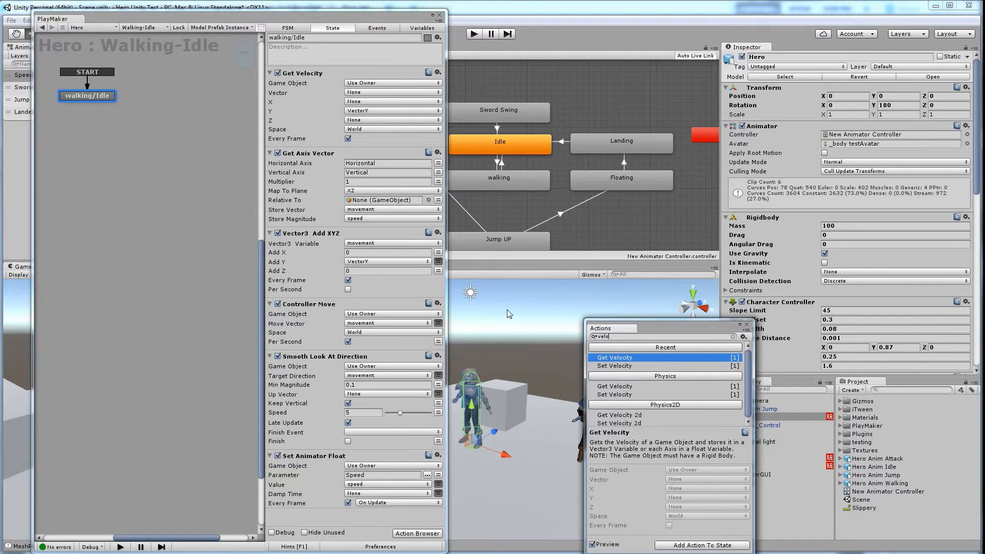
left_click_drag(605, 358, 303, 160)
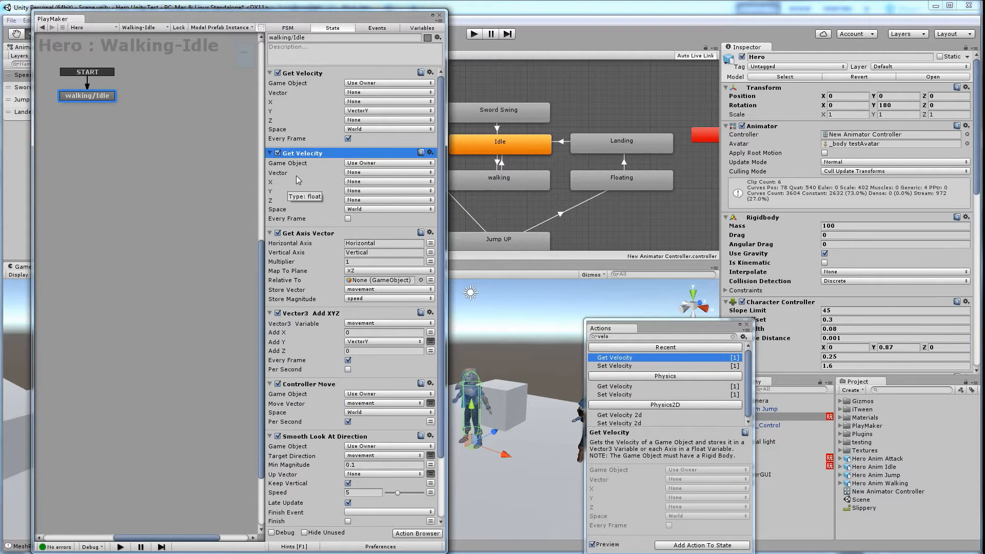
right_click(302, 155)
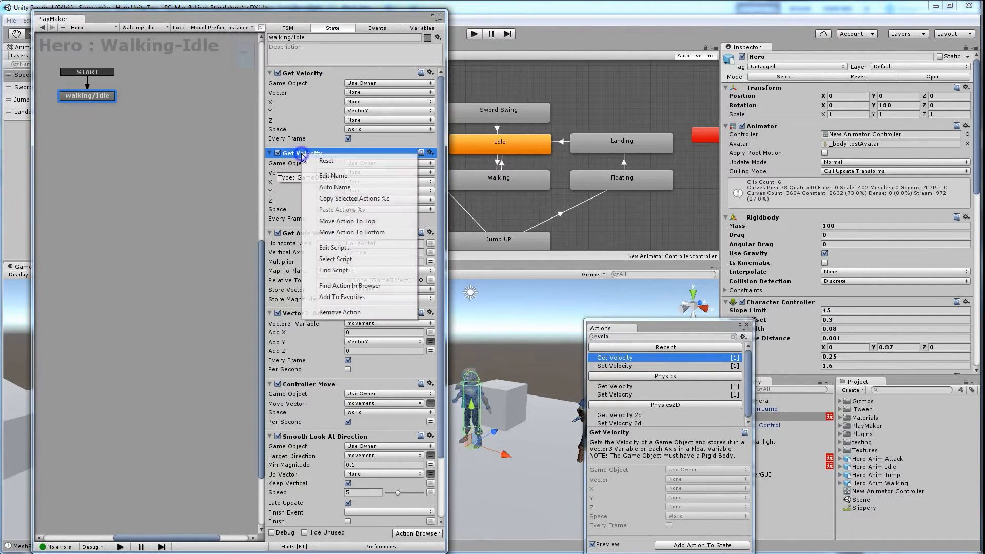
left_click(330, 312)
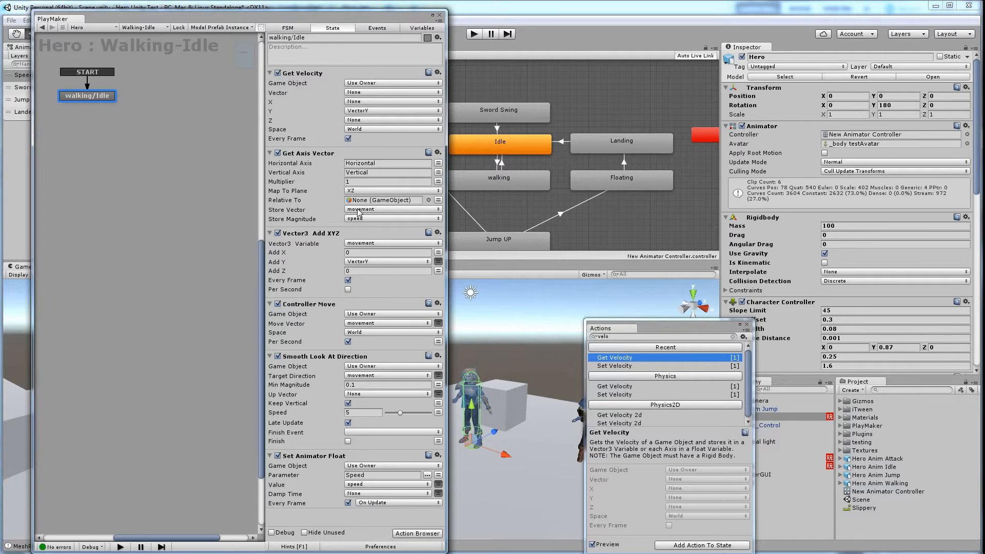
- Examine the Walking-Idle FSM's variables and the variable types available for a new one
left_click(414, 31)
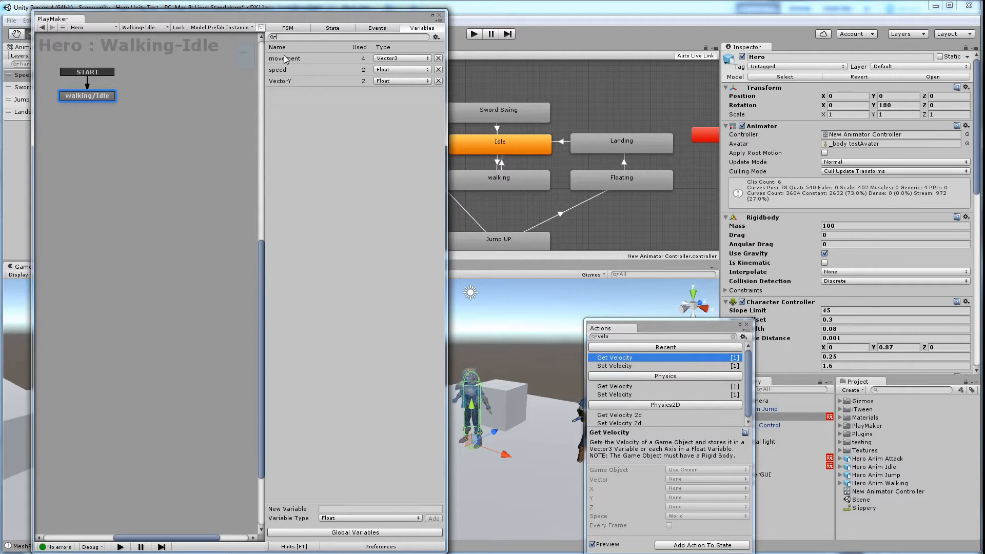
left_click(331, 440)
left_click(335, 509)
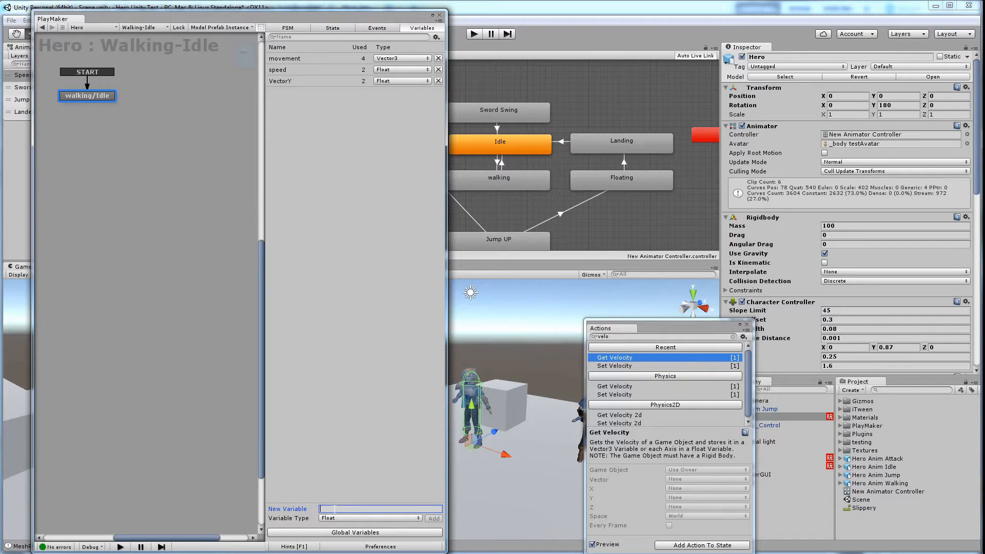
left_click(333, 518)
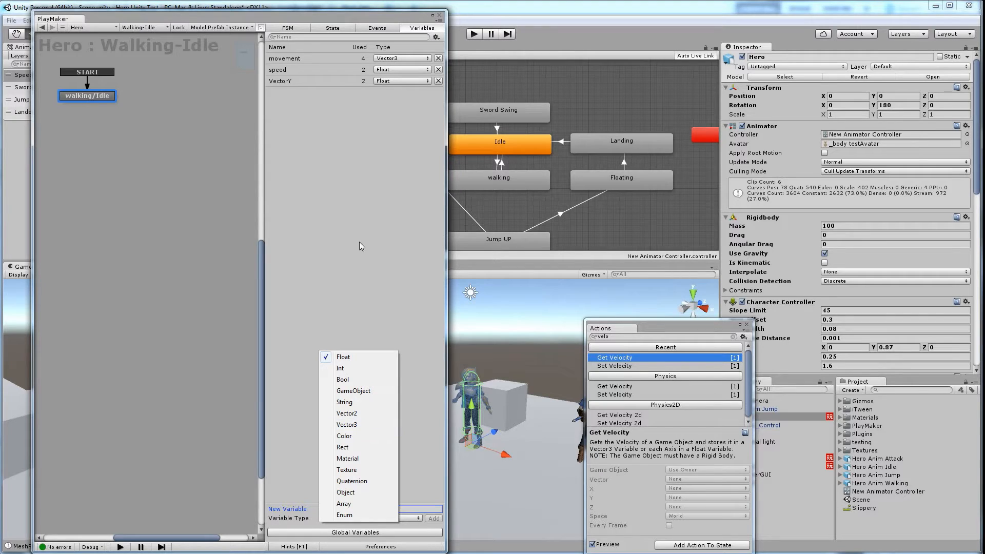
left_click(354, 215)
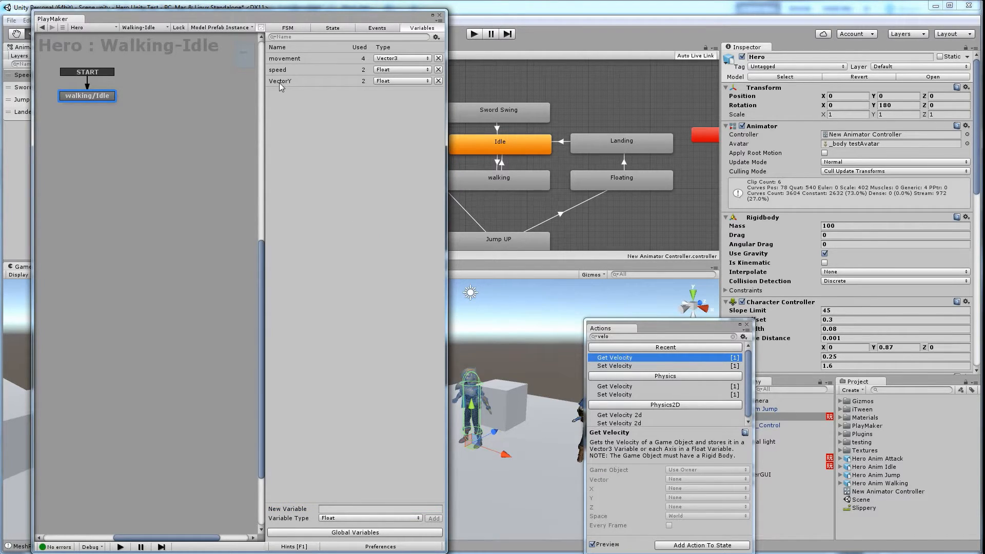
left_click(338, 508)
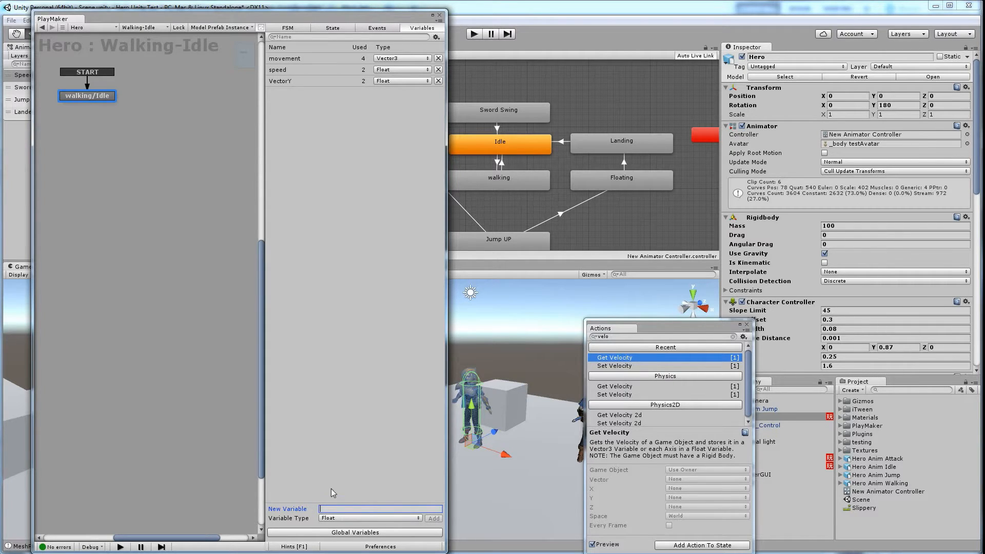
left_click(350, 303)
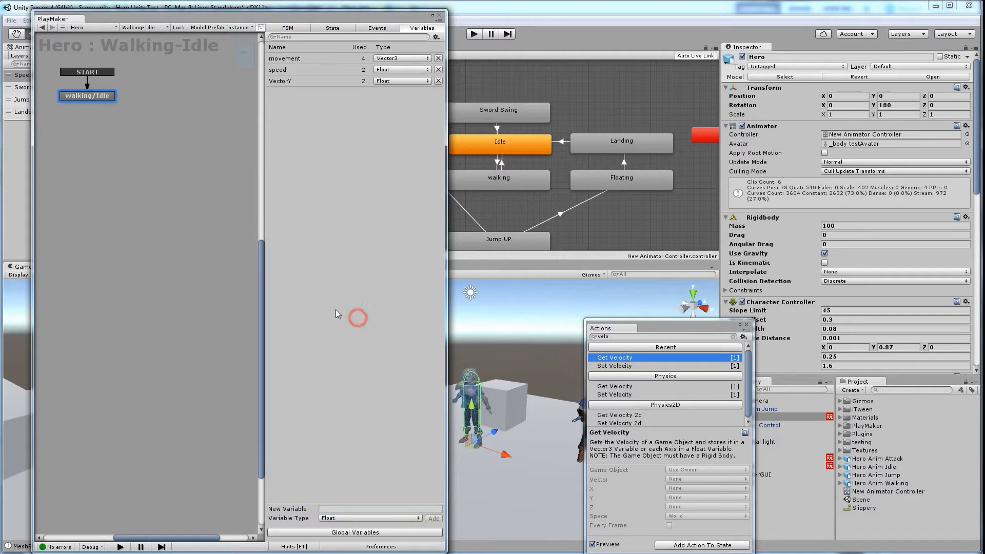
left_click(348, 309)
- Compare the walking/Idle actions with the FSM's variables, including the Smooth Look At Direction and Set Animator Float settings
left_click(331, 28)
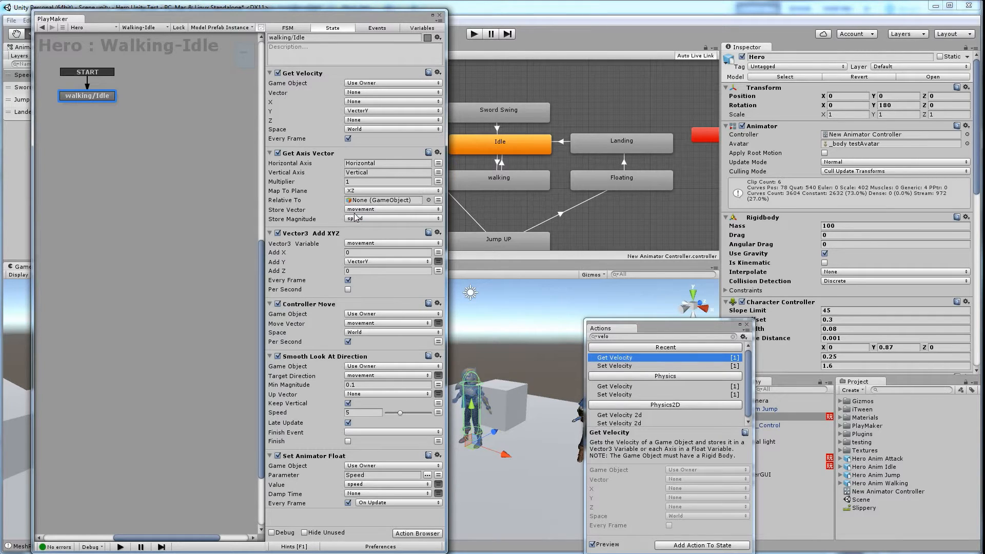
left_click(415, 28)
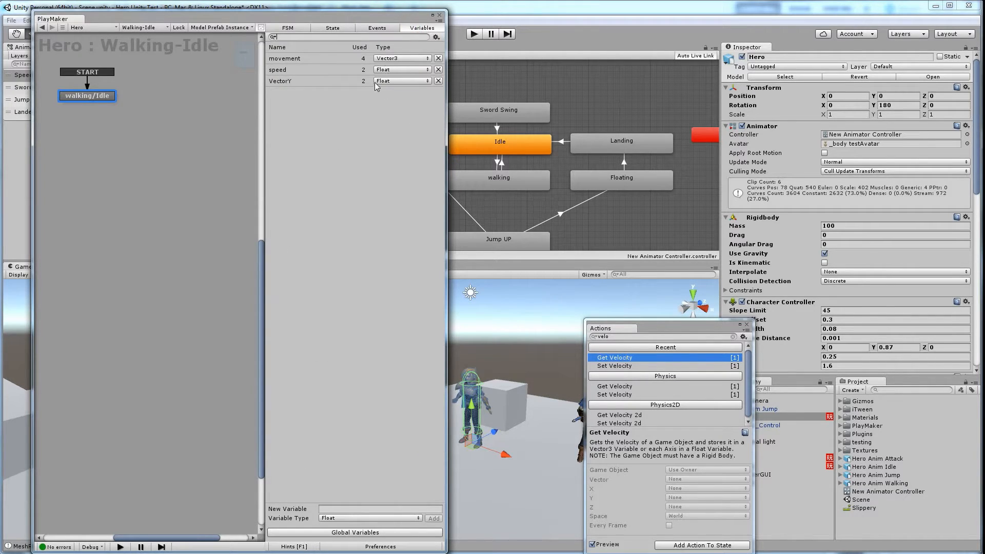
left_click(332, 28)
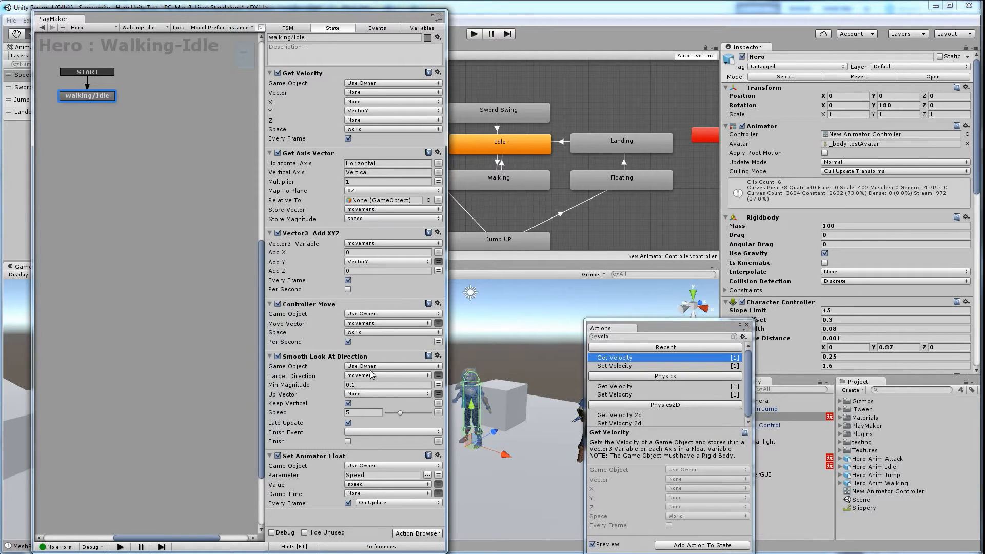
left_click(362, 384)
left_click(355, 413)
left_click(365, 475)
left_click(399, 18)
- Uncover the Animator window and examine its parameters and the parameter types that can be added
left_click_drag(399, 19, 488, 162)
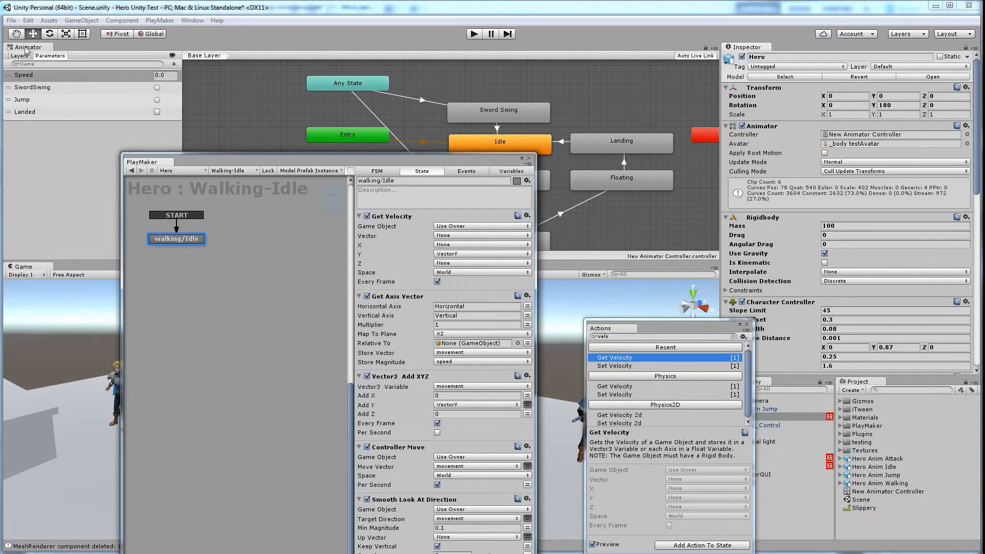
left_click(190, 20)
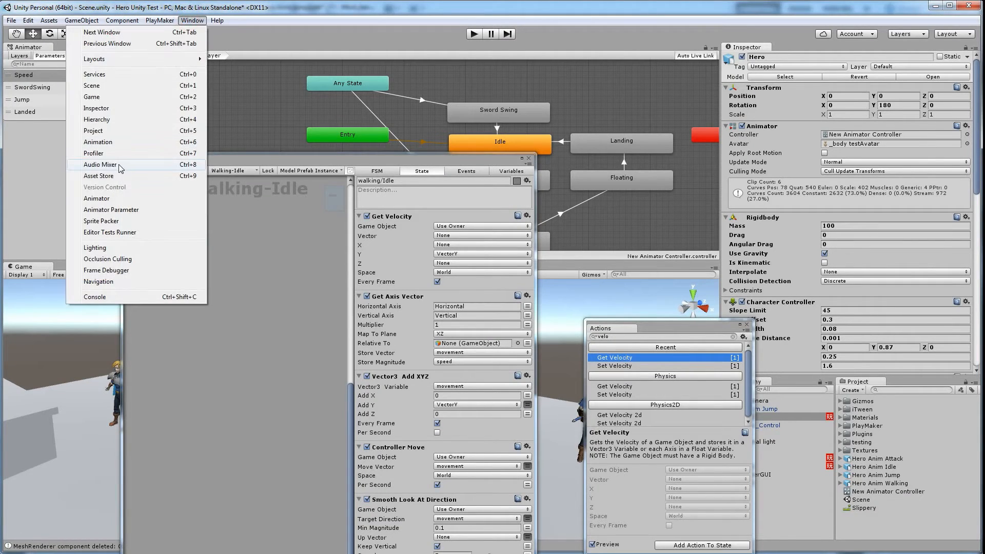
left_click(102, 199)
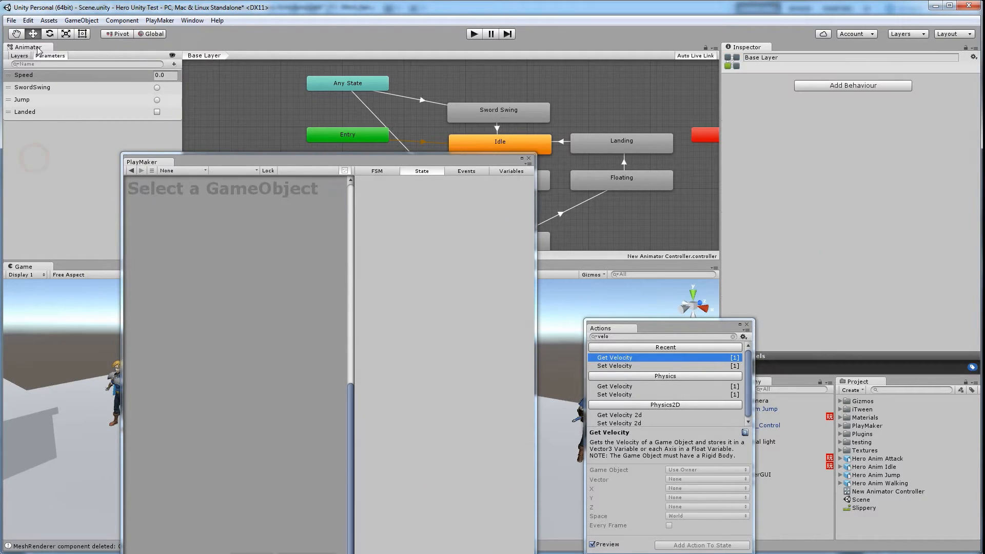
left_click(174, 64)
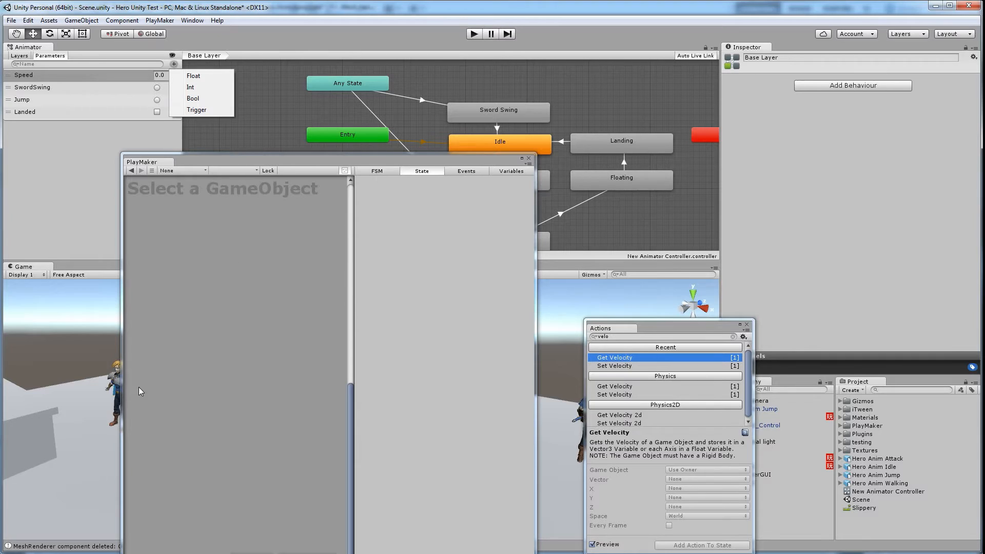
left_click(114, 383)
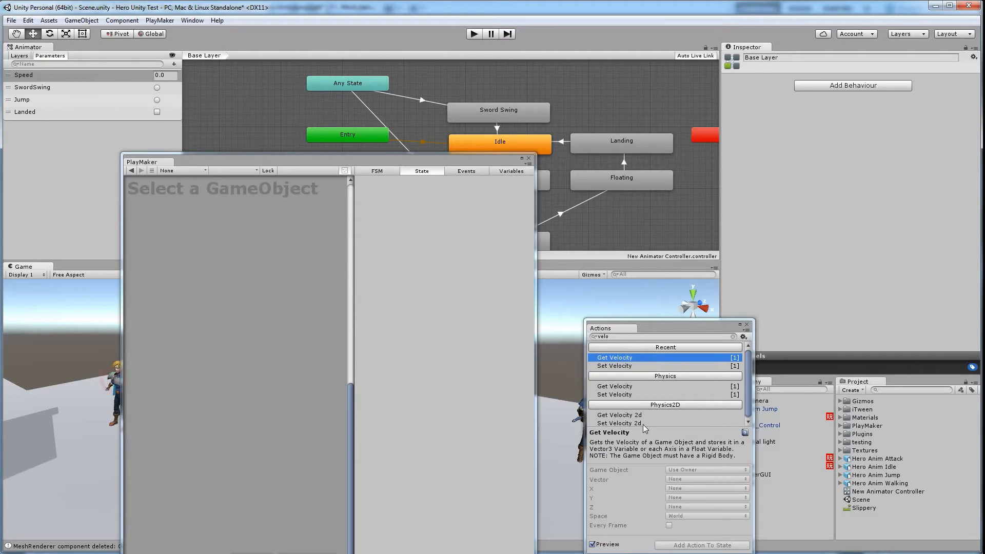
- Return to the original Hero's Walking-Idle FSM and review the Hero's PlayMaker FSM components
left_click(576, 418)
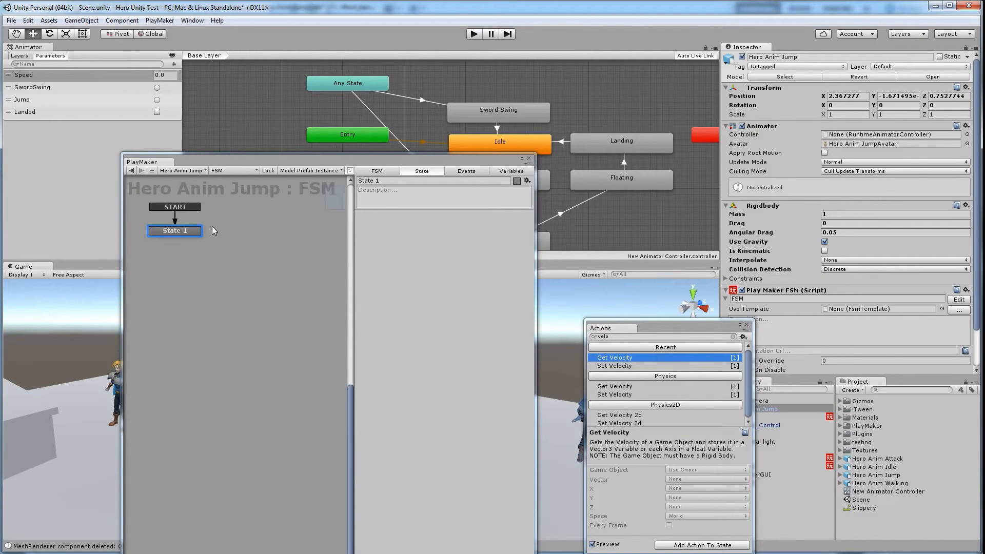
left_click_drag(462, 160, 266, 154)
left_click(468, 395)
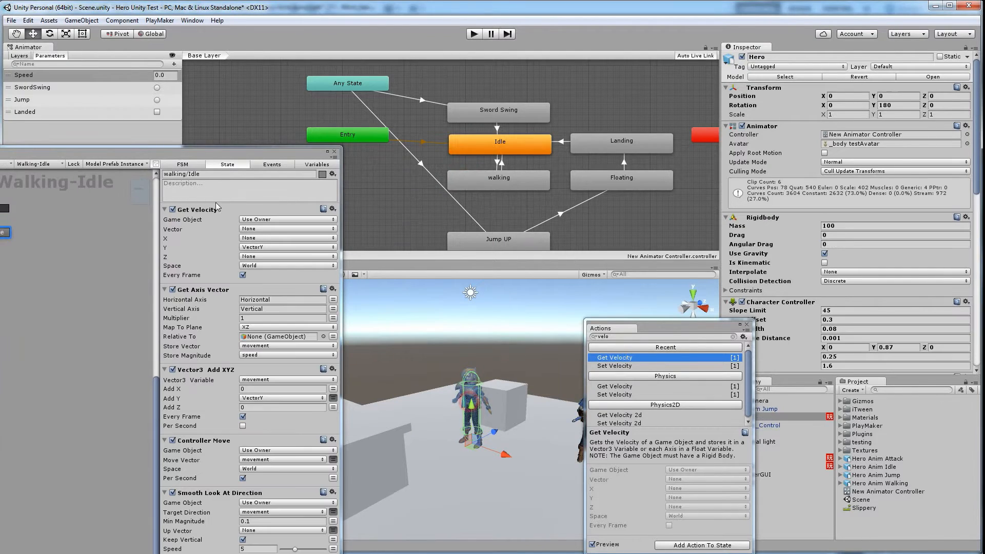
left_click_drag(261, 149, 294, 31)
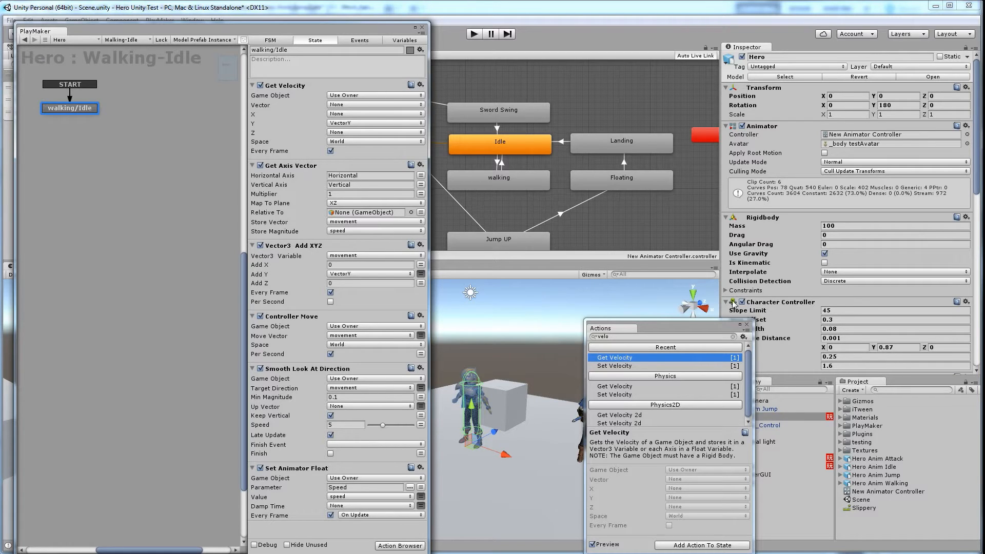
left_click_drag(977, 154, 957, 285)
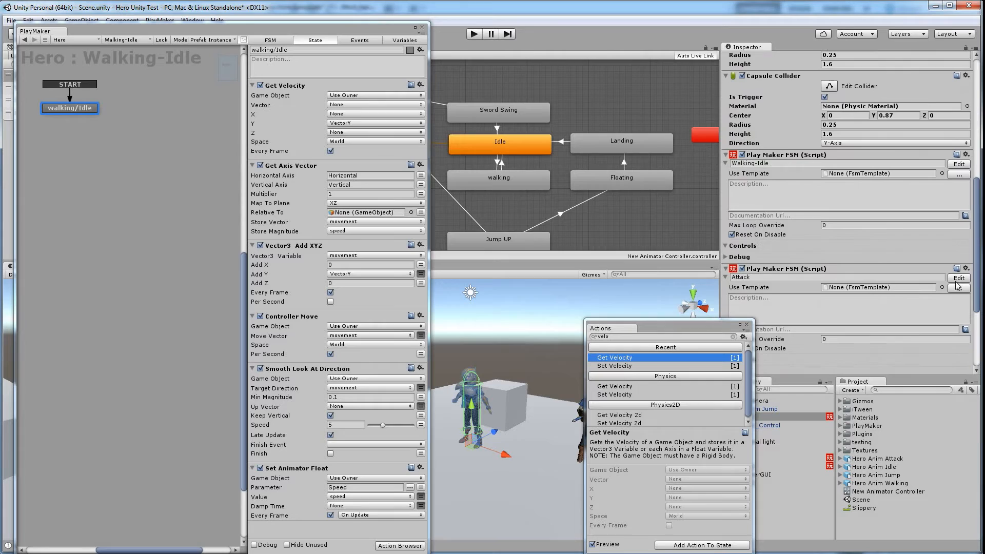
scroll(866, 359, "down", 5)
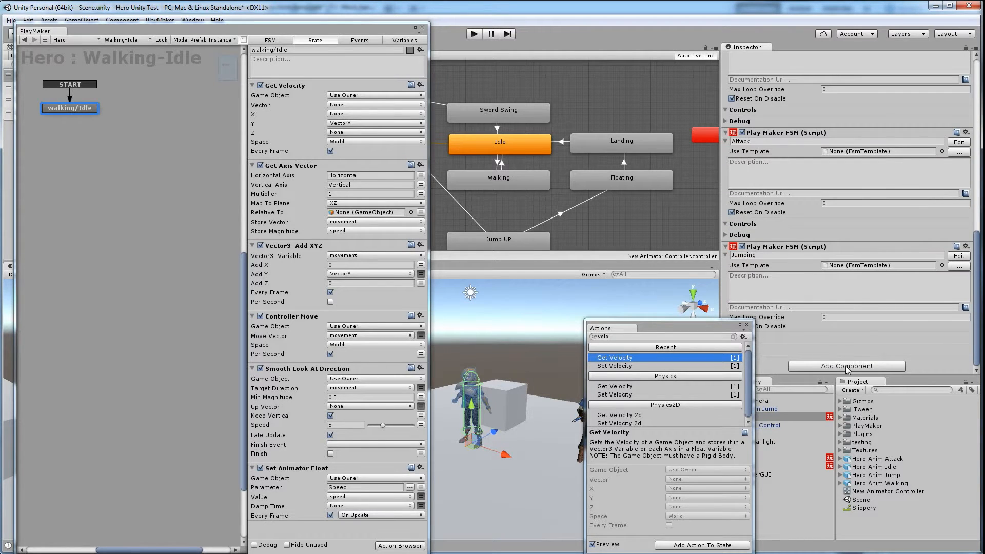
scroll(826, 333, "up", 6)
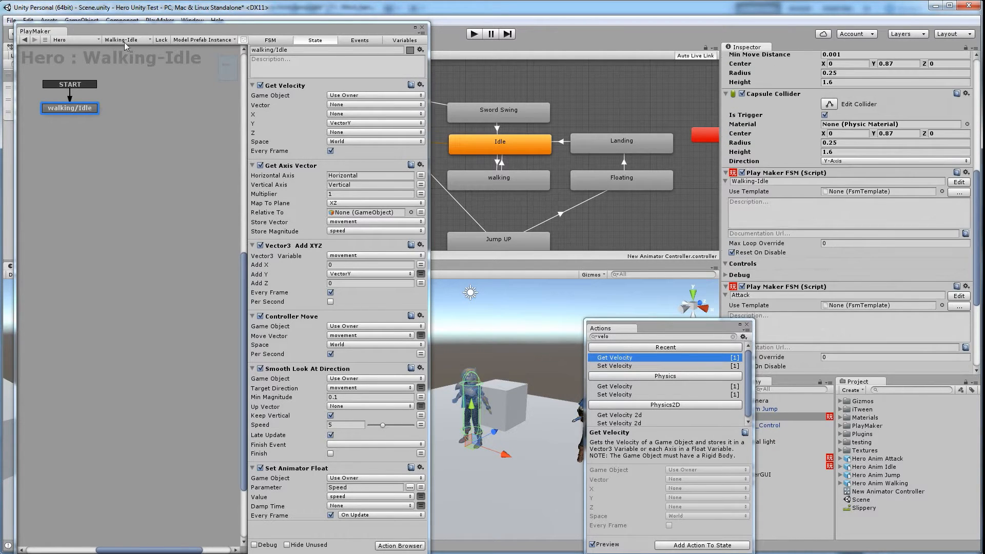
- Switch to the Hero's Attack FSM and review the Get Key Down action of its Idle state
left_click(142, 39)
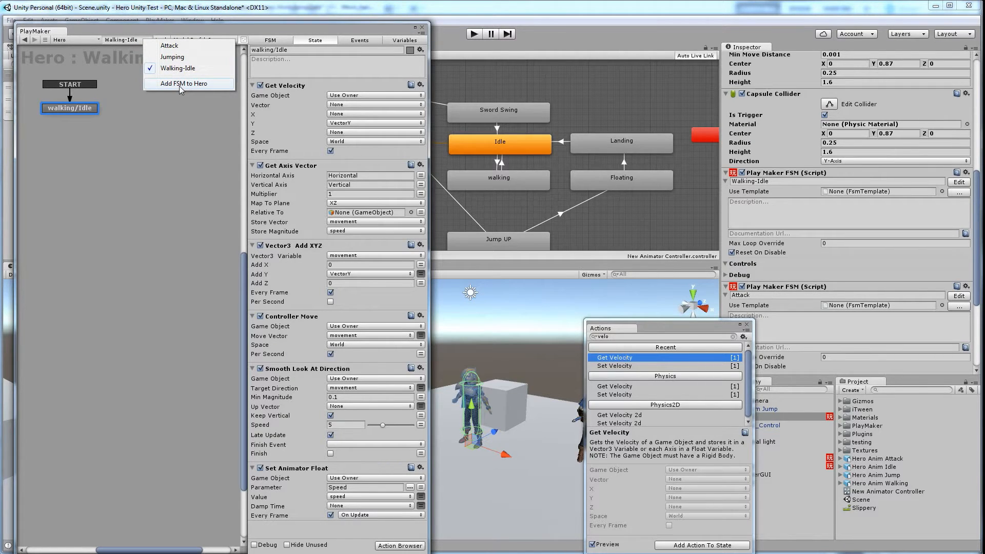
left_click(170, 46)
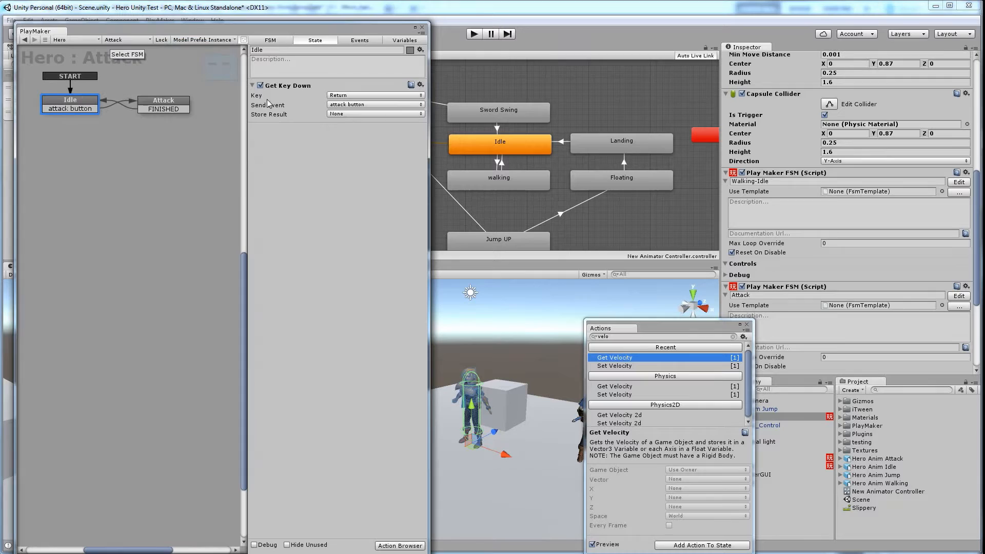
left_click(957, 296)
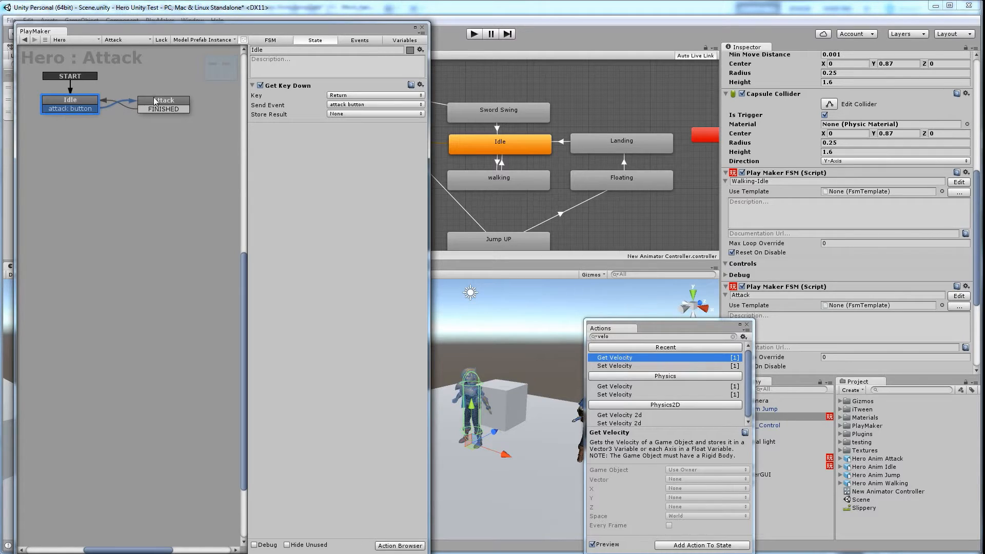
- Review the transition events available for the Attack FSM's Idle state and the FSM's event list
right_click(84, 102)
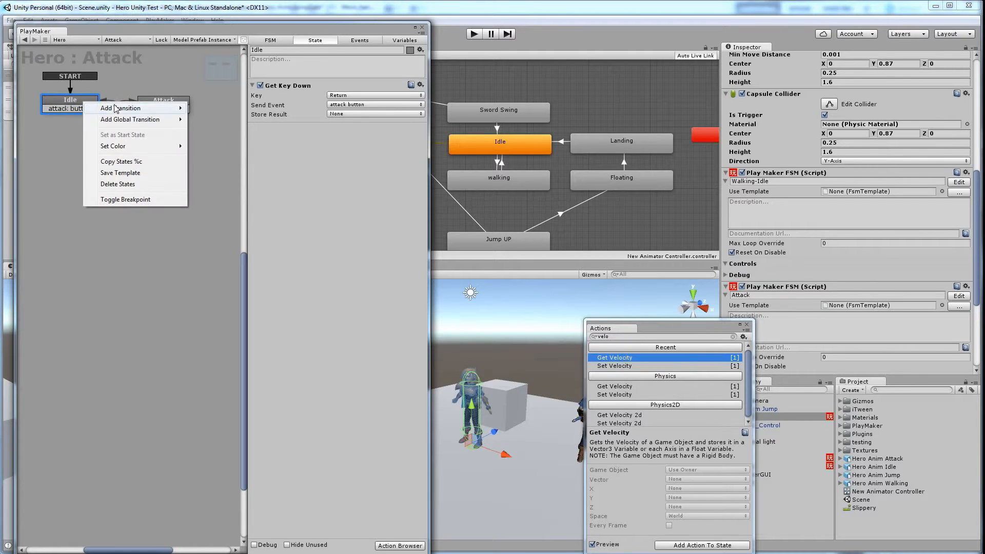
mouse_move(114, 109)
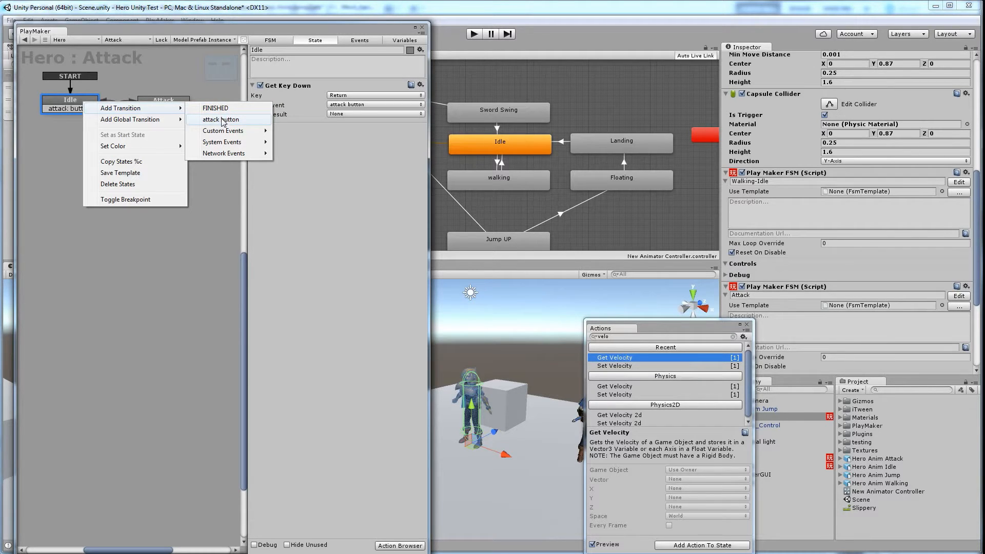
left_click(360, 41)
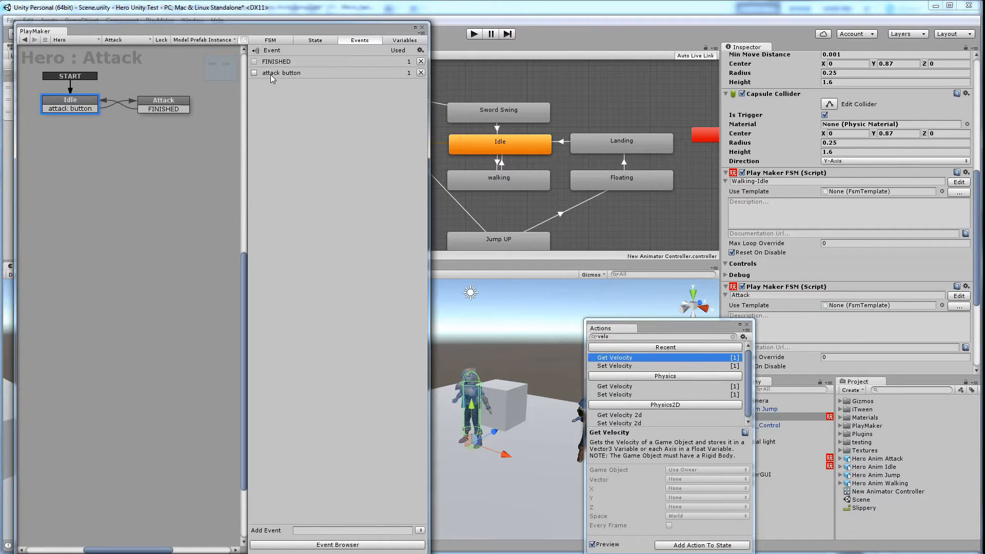
left_click(307, 530)
left_click(70, 100)
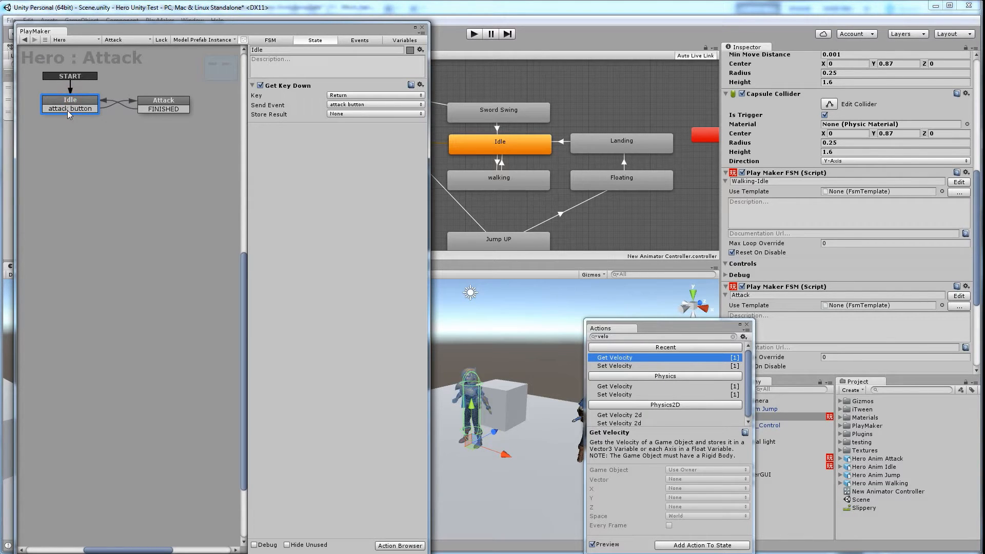
- Trace the attack button transition from Idle to Attack and check the Attack state's Set Animator Trigger action against the uncovered Animator parameters
left_click_drag(93, 108, 132, 147)
left_click_drag(149, 105, 149, 105)
left_click(158, 103)
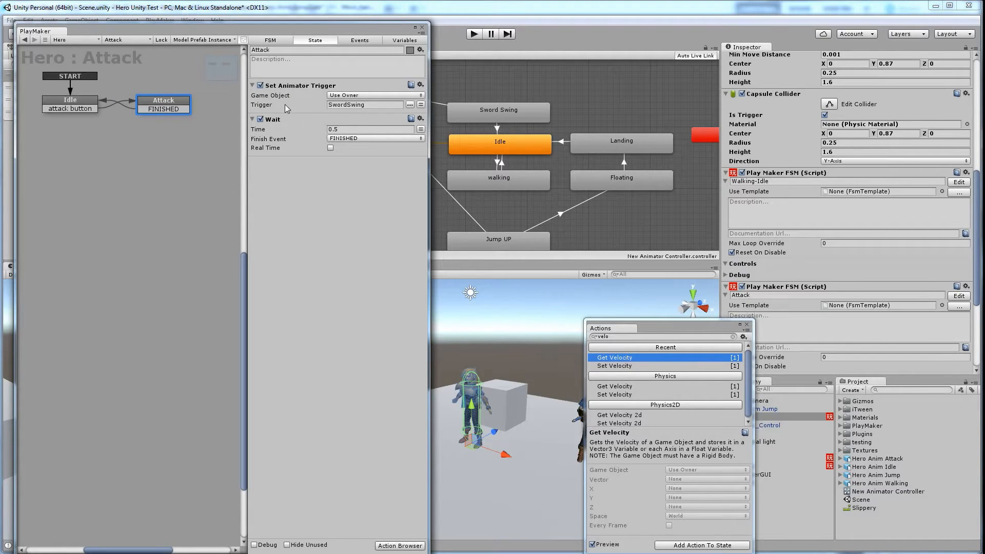
left_click_drag(266, 27, 404, 54)
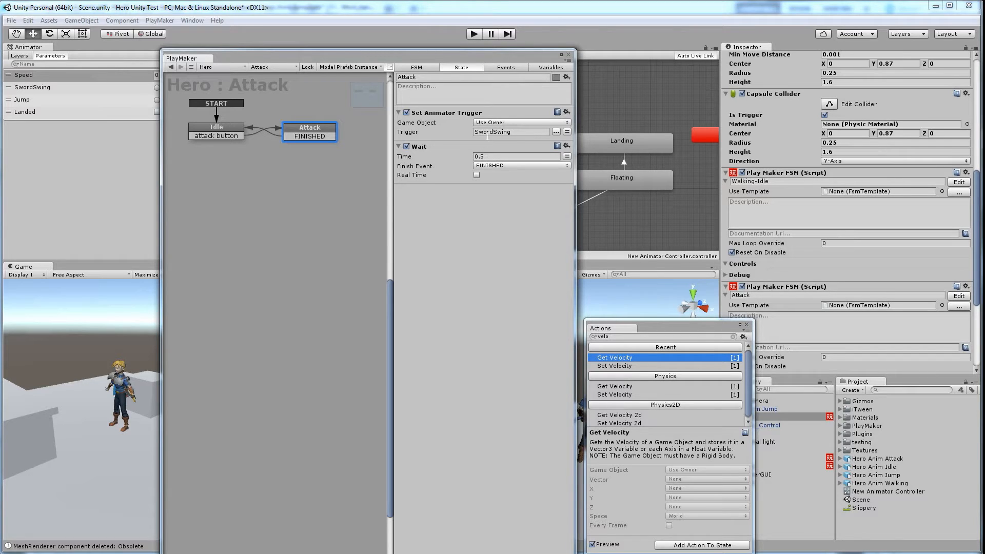
- Compare the actions of the Attack FSM's Idle and Attack states, including the Wait action's time and finish event
left_click(243, 125)
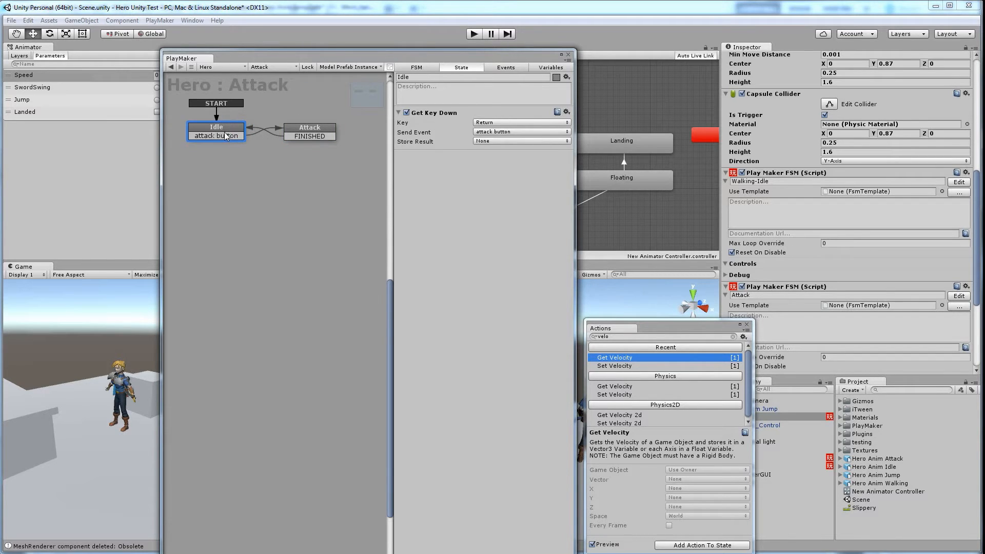
left_click(293, 128)
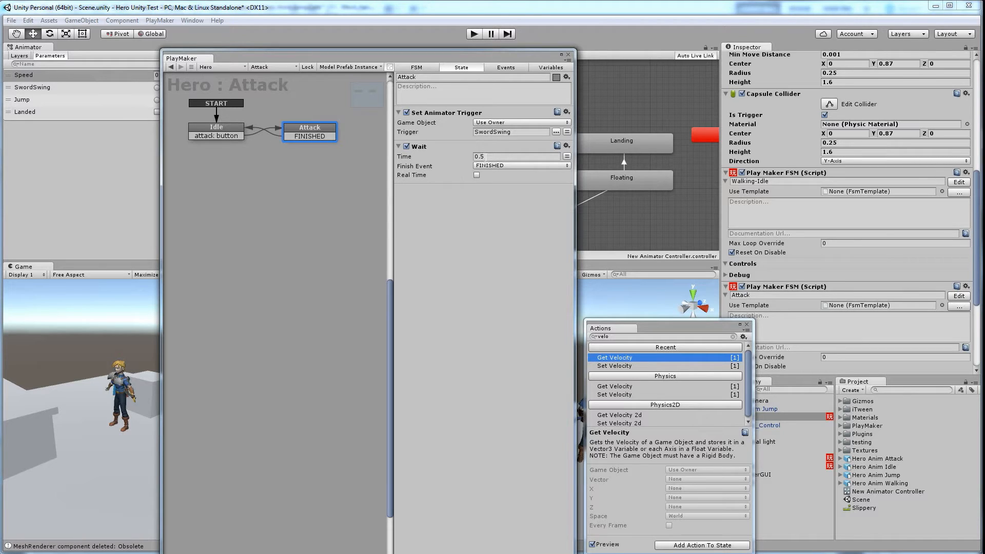
left_click(487, 156)
left_click(241, 129)
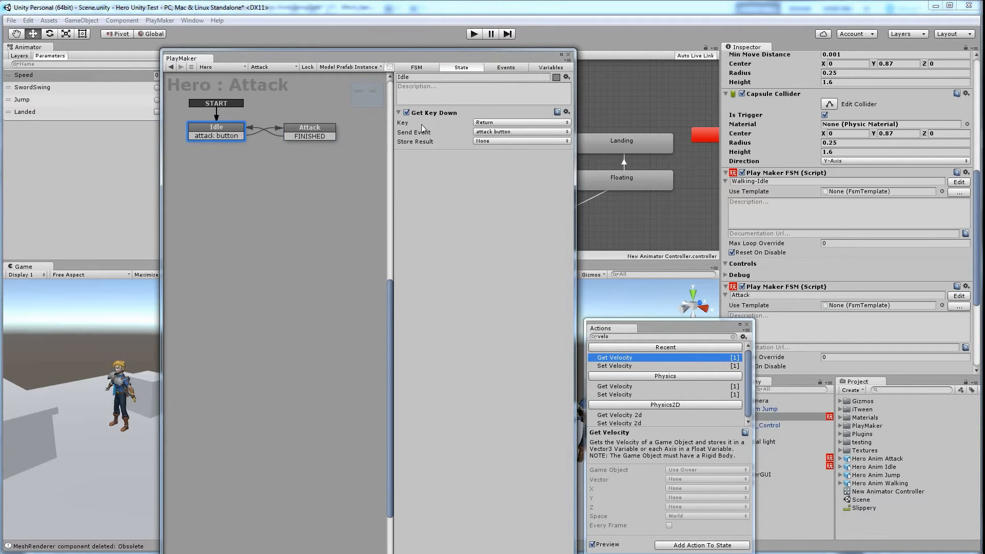
left_click(332, 129)
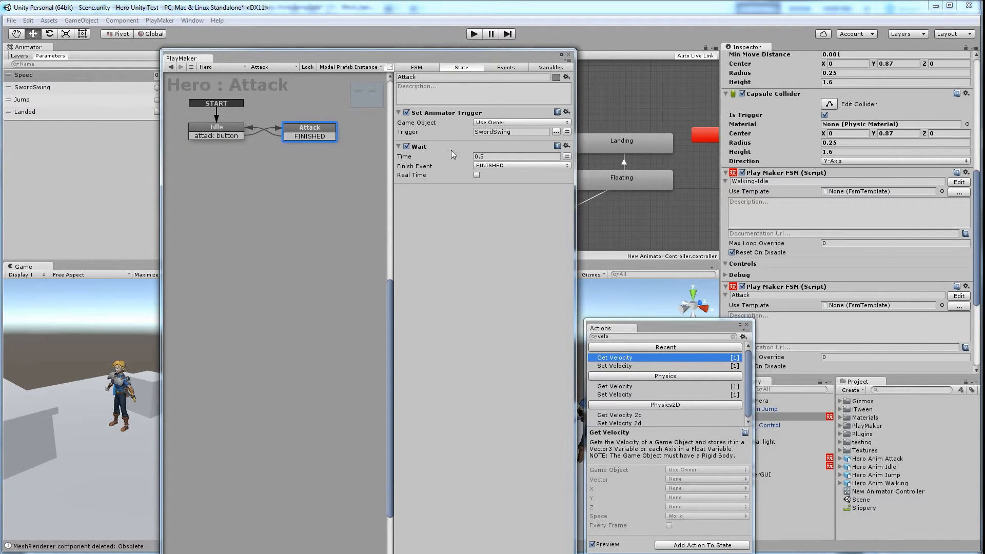
left_click(505, 156)
left_click(291, 177)
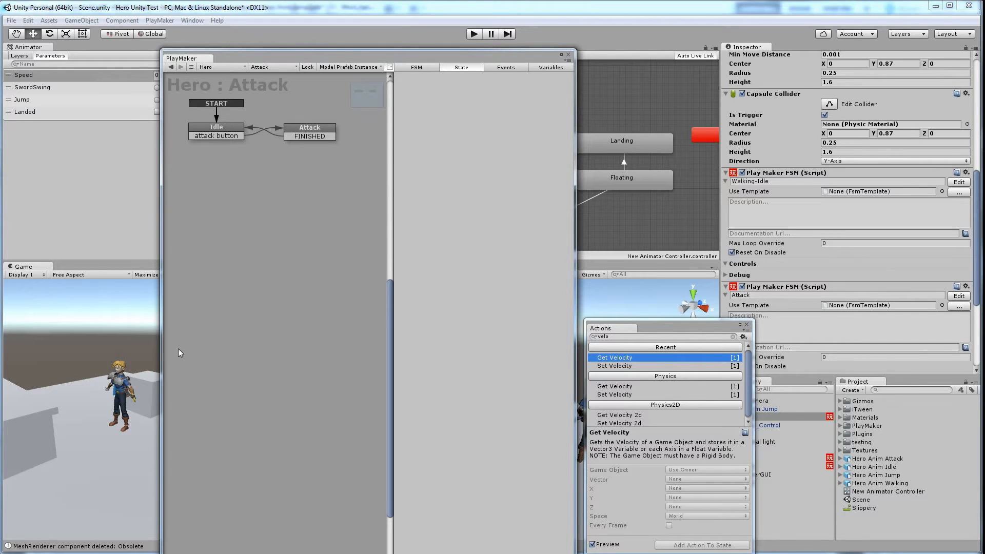
- Switch to the Hero's Jumping FSM and examine its Idle state's Get Key Down action and the FSM's event list
left_click(263, 67)
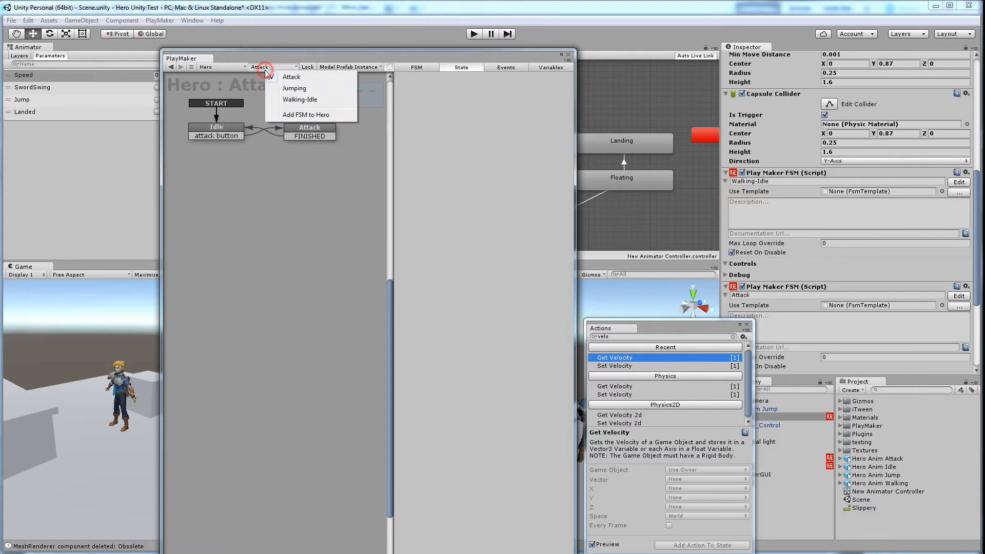
left_click(294, 88)
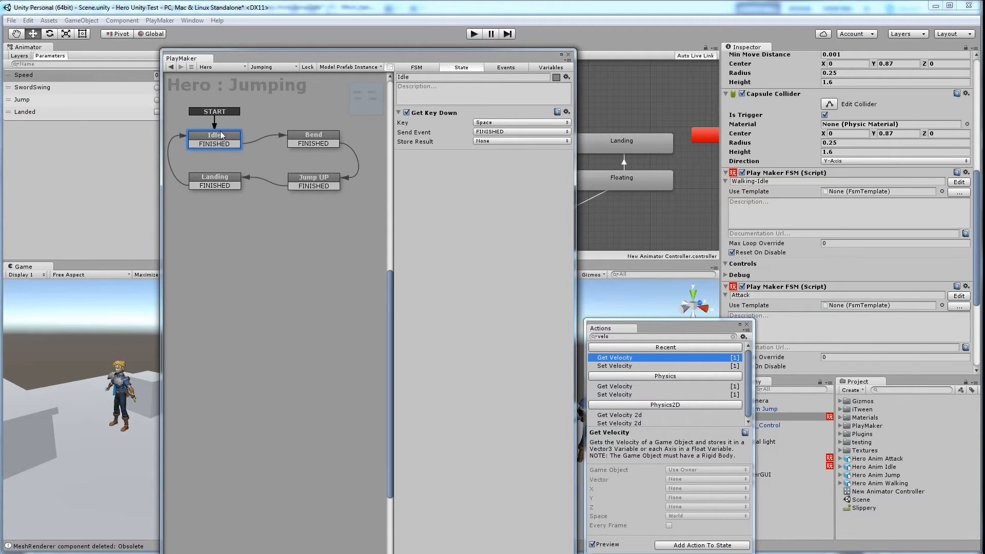
right_click(258, 258)
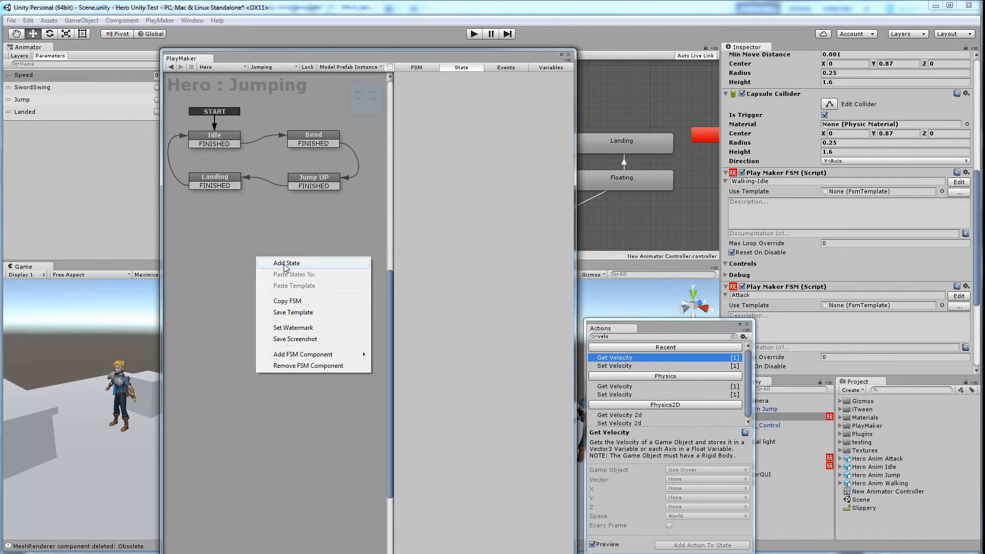
left_click(258, 244)
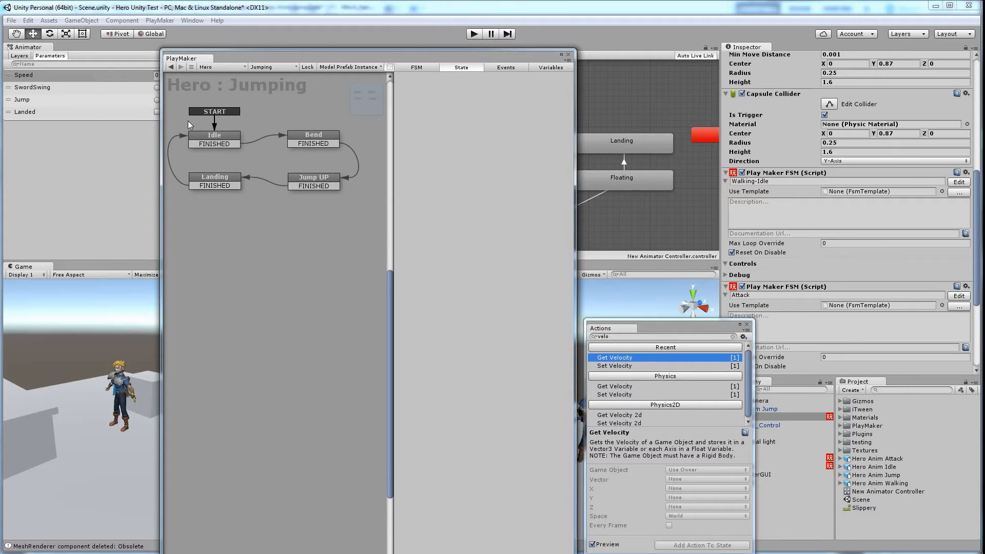
left_click(224, 135)
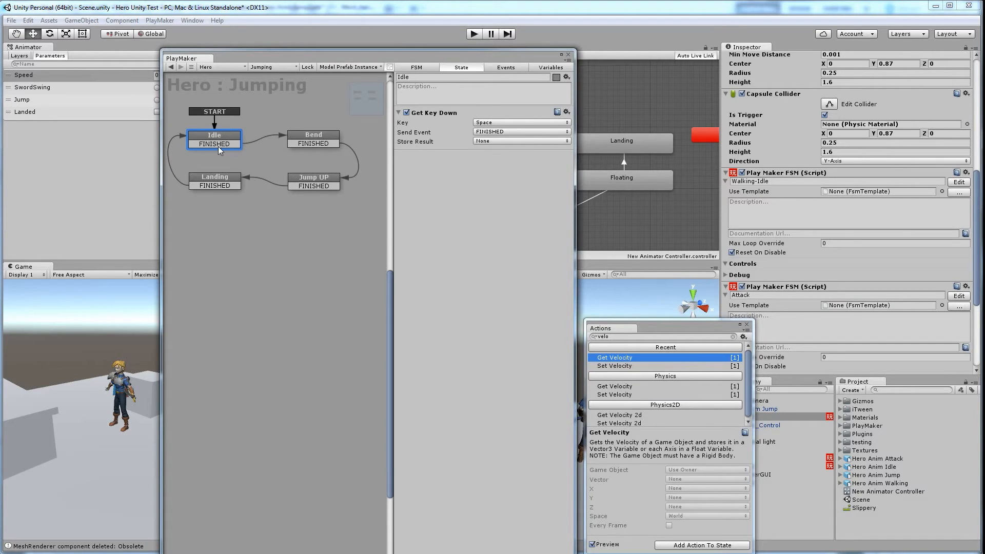
left_click(507, 68)
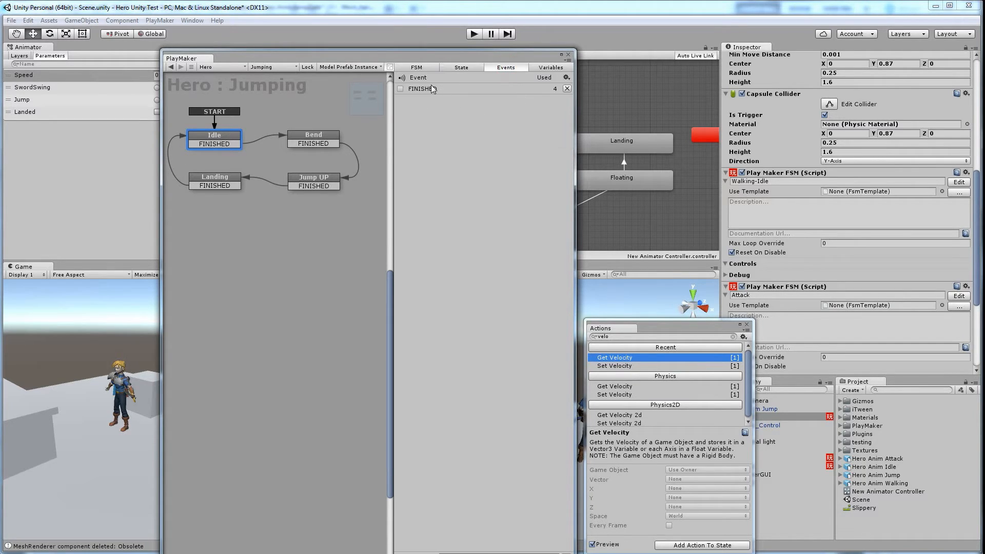
left_click(458, 68)
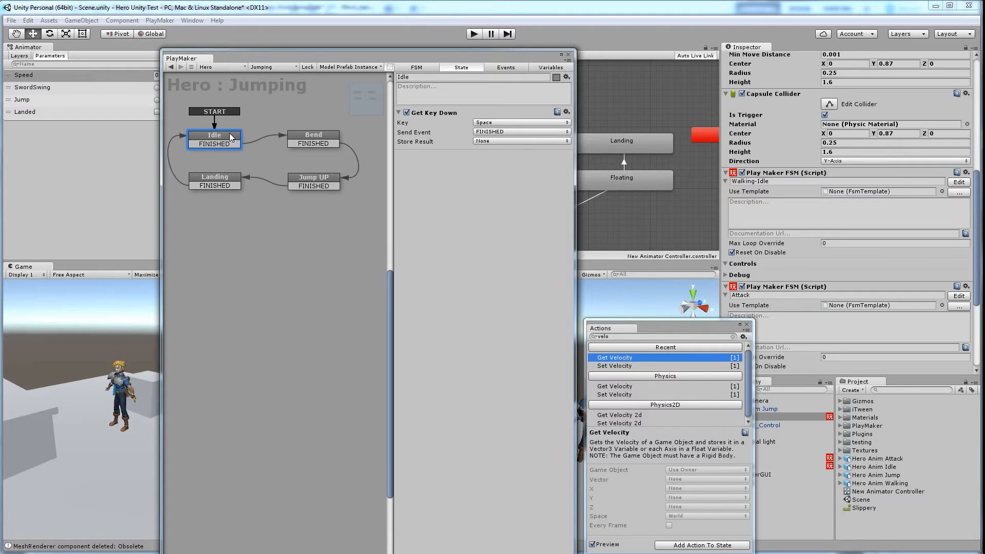
- Examine the actions of the Jumping FSM's Bend and Jump UP states, including the Set Velocity Y value
left_click(309, 137)
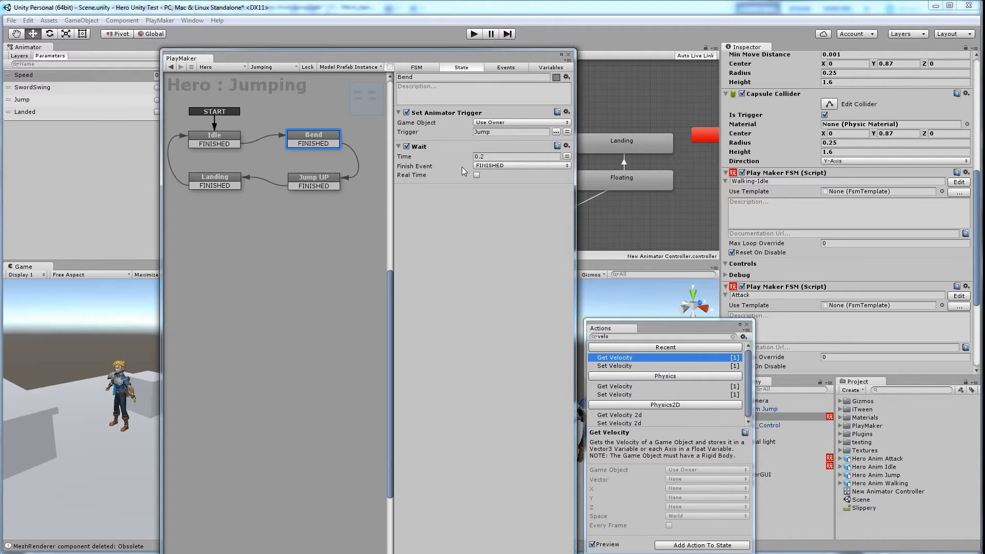
left_click(327, 182)
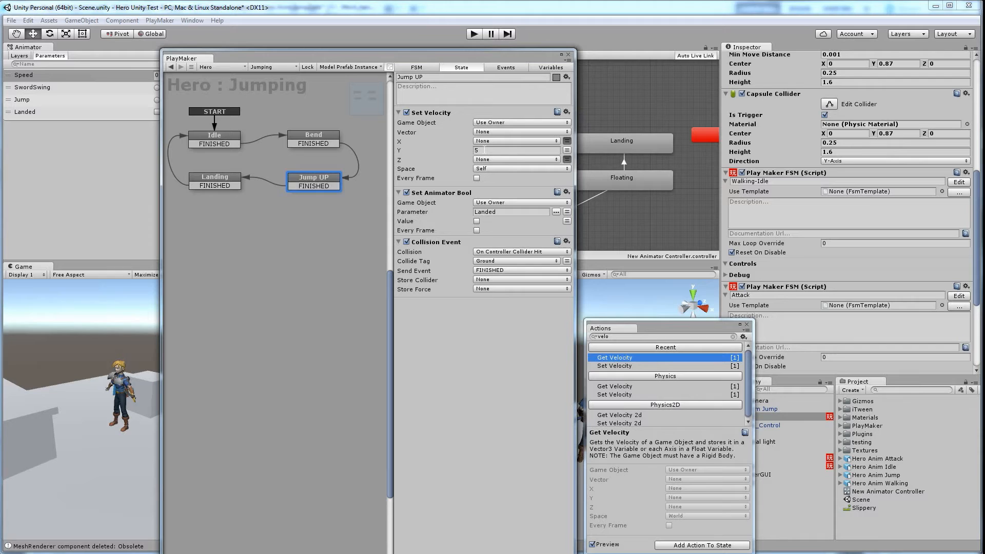
left_click(484, 150)
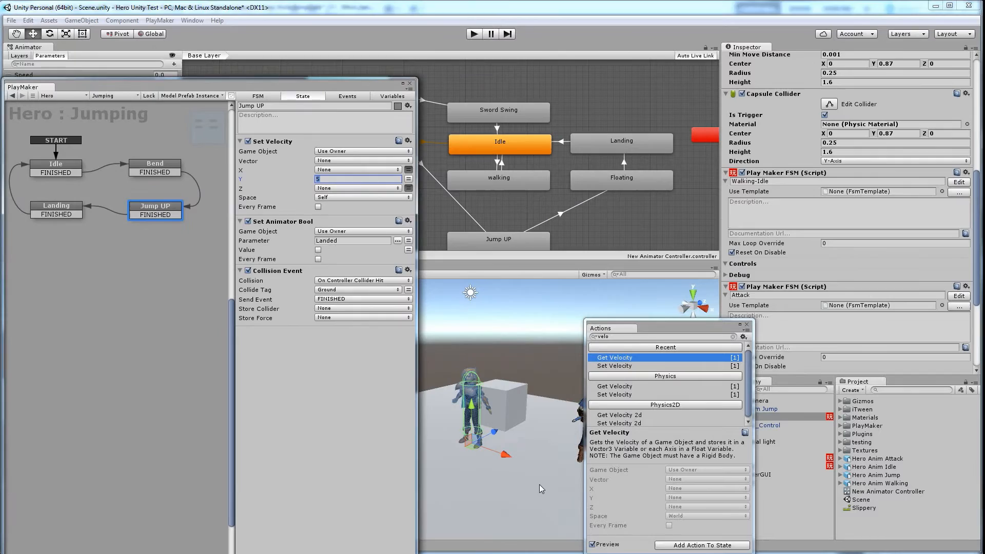
- Inspect the floor plane's tag choices and the Ground entry in the project's tag list
left_click(539, 485)
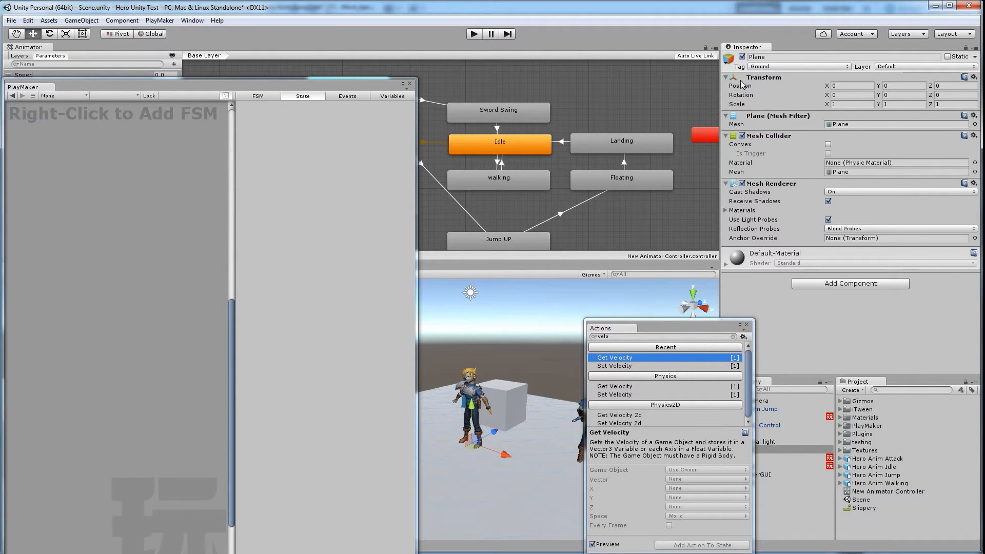
left_click(784, 67)
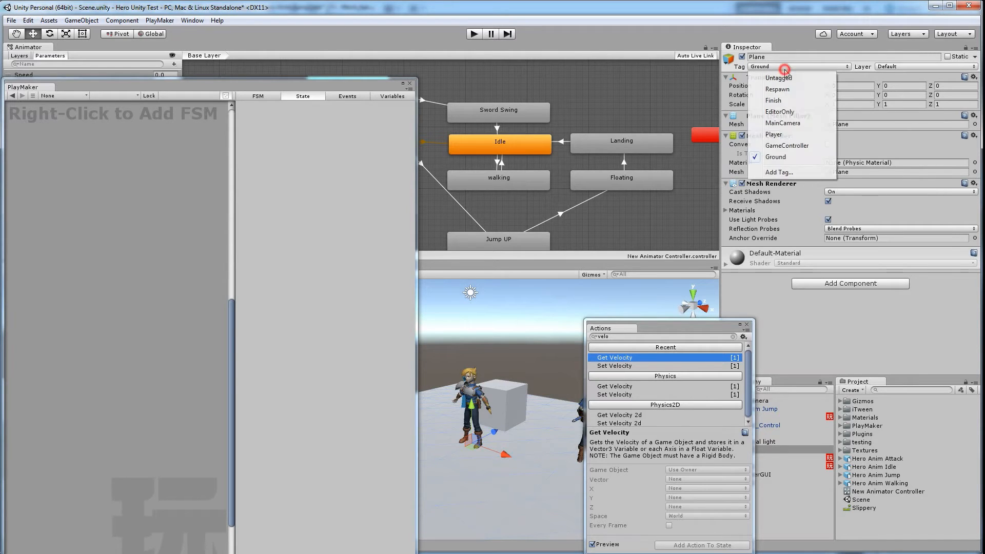
left_click(779, 174)
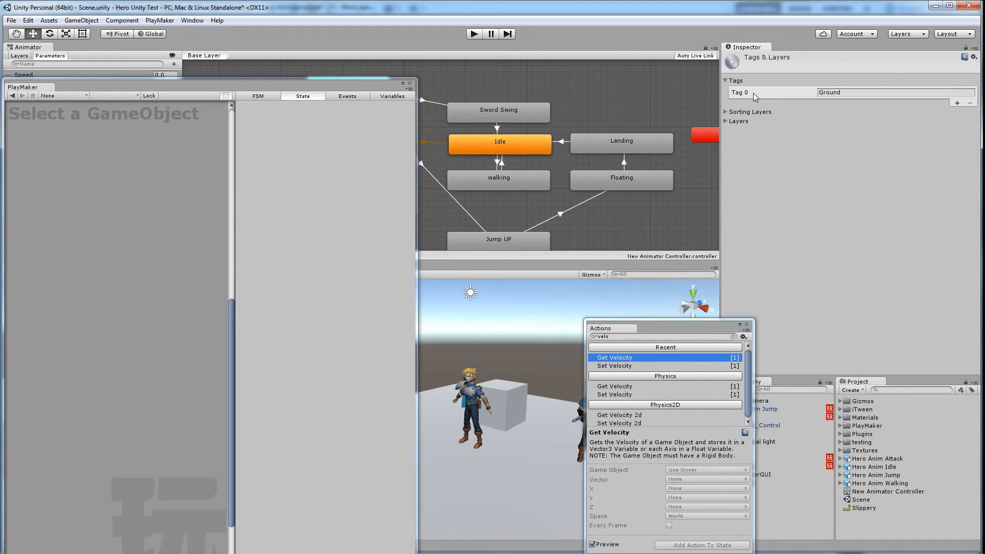
left_click(846, 93)
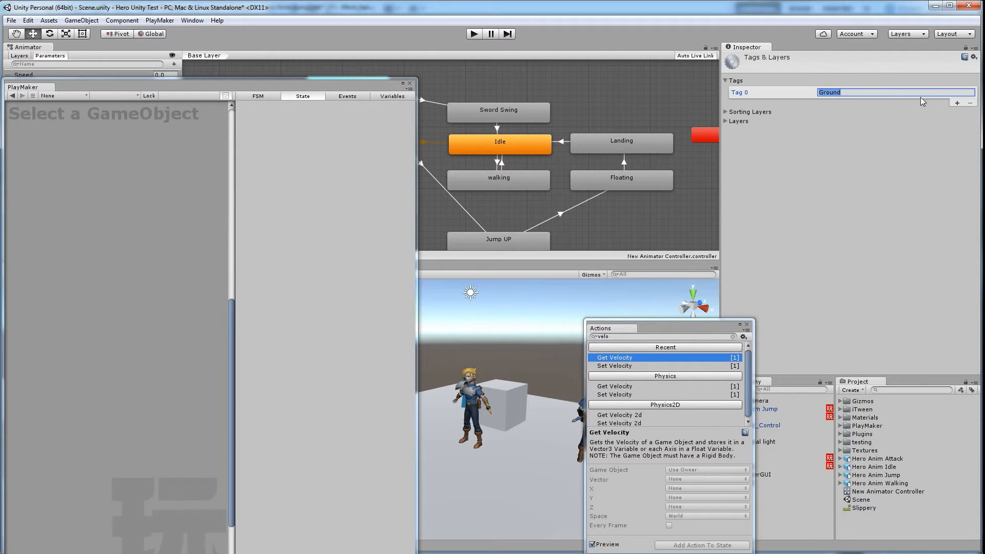
- Add a new tag entry below Ground and remove it from the tag list again
left_click(956, 103)
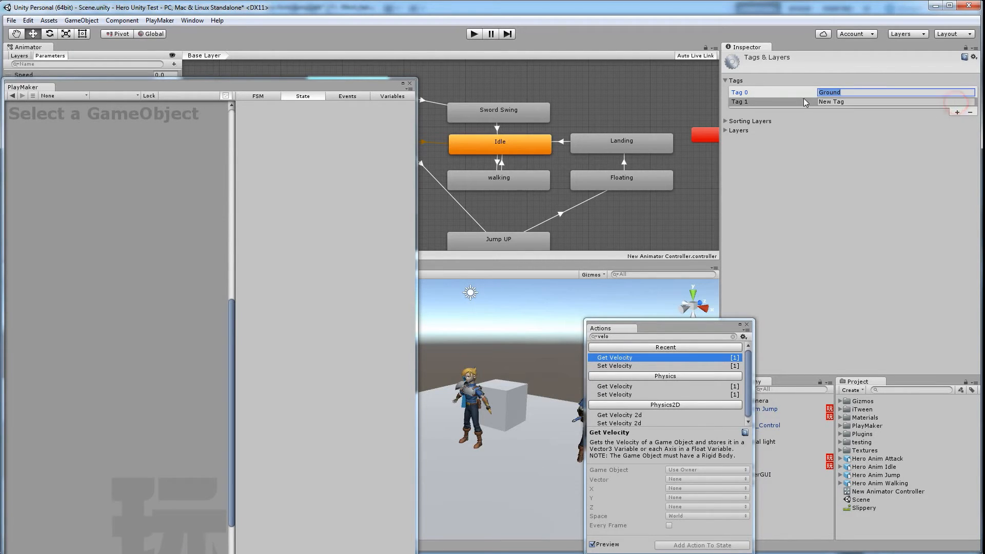
left_click(829, 102)
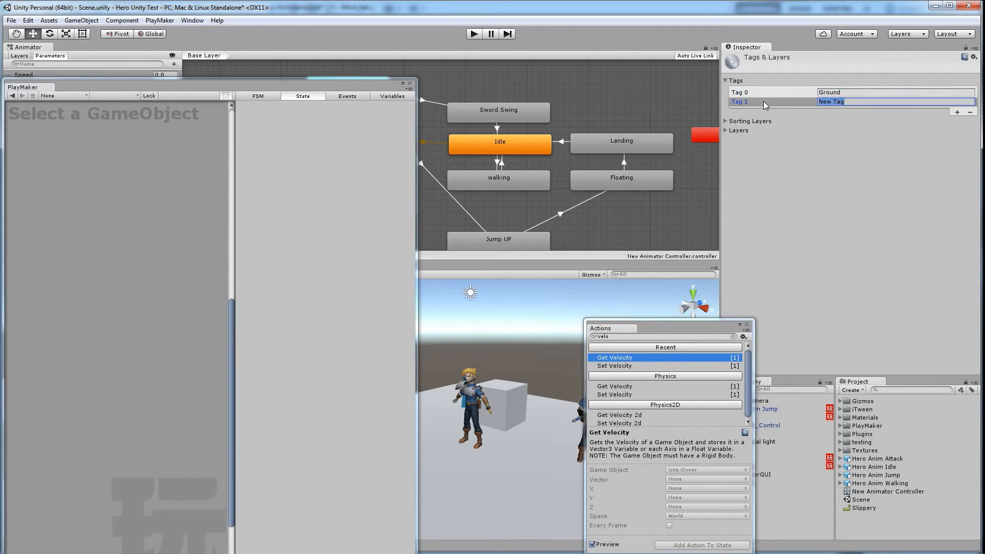
left_click(969, 111)
- Compare the tags of the floor plane and the cube with the Collide Tag in the Hero's Jump UP Collision Event
left_click(842, 92)
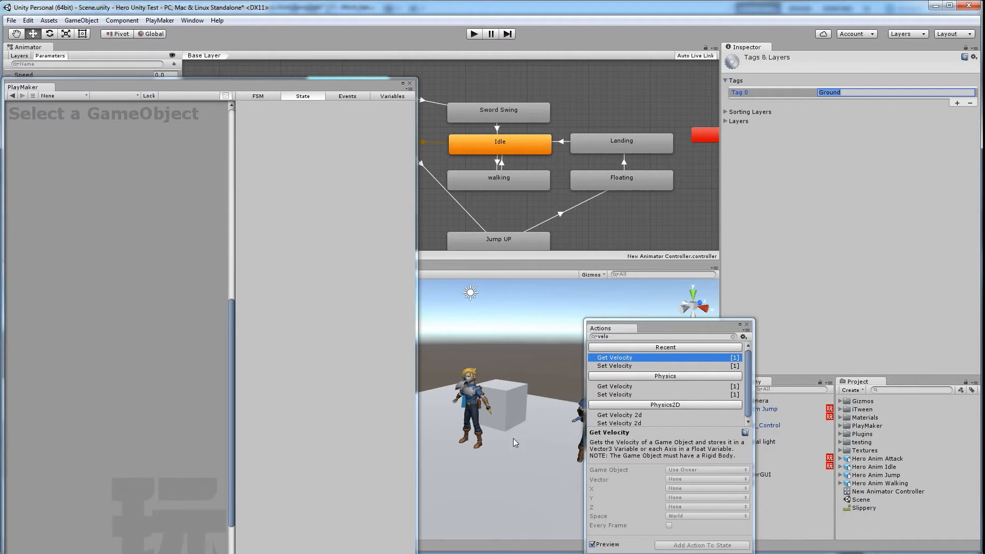
left_click(523, 455)
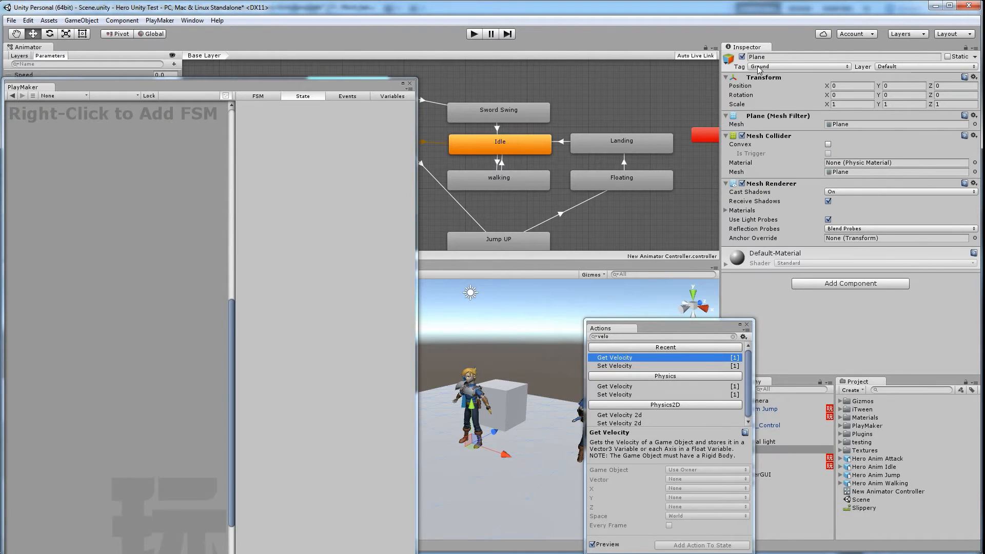
left_click(475, 396)
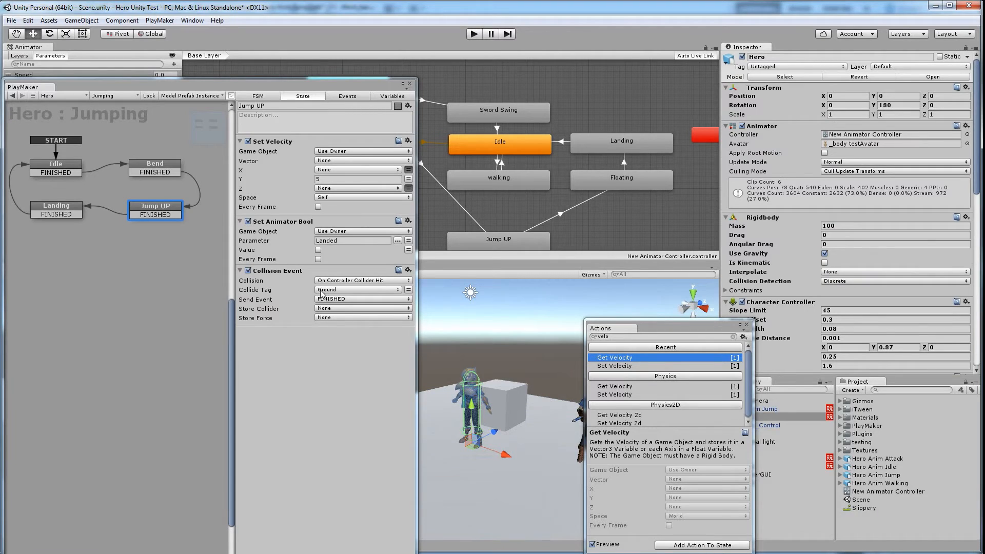
left_click(481, 486)
left_click(509, 411)
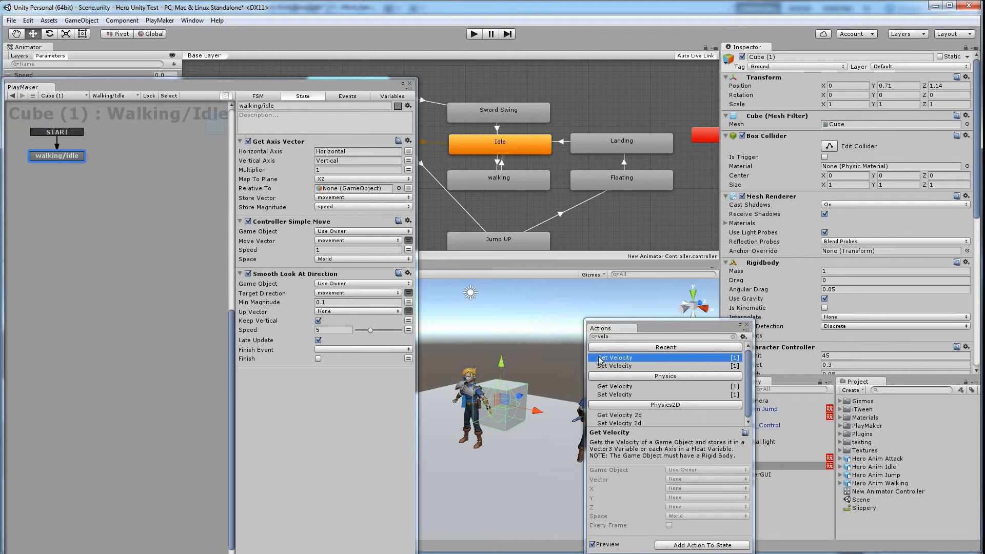
left_click(525, 476)
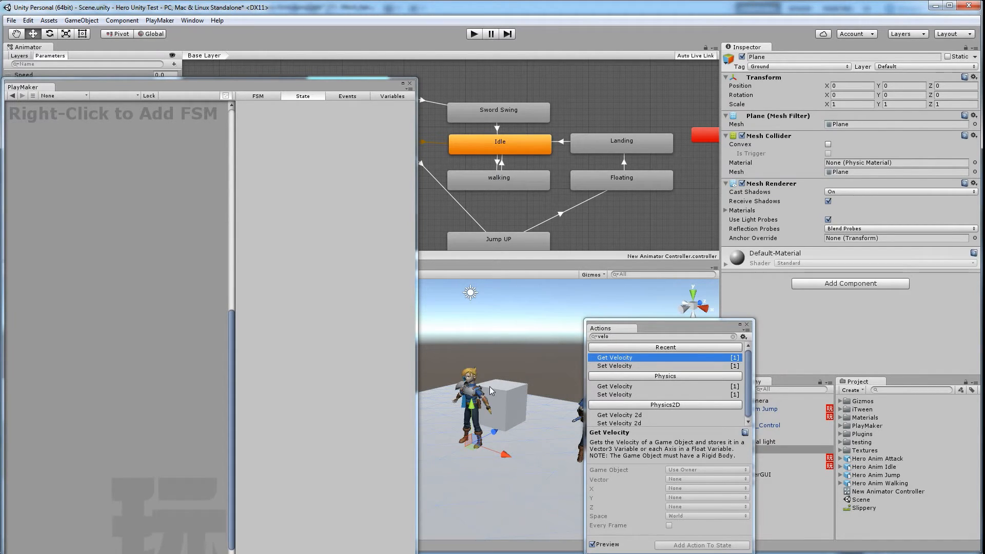
- Review the actions of the Hero's Jumping FSM in its Jump UP, Landing and Idle states
left_click(474, 389)
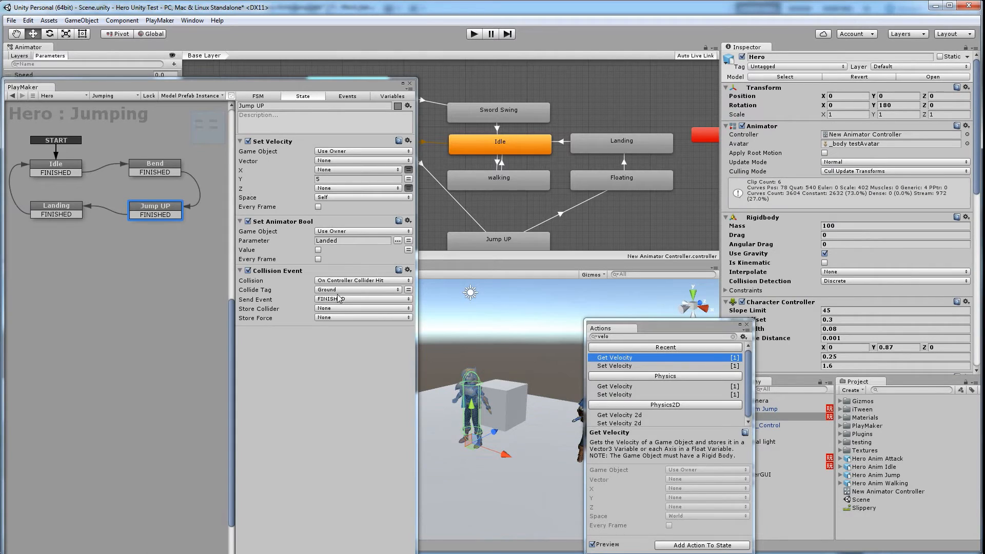
left_click(72, 210)
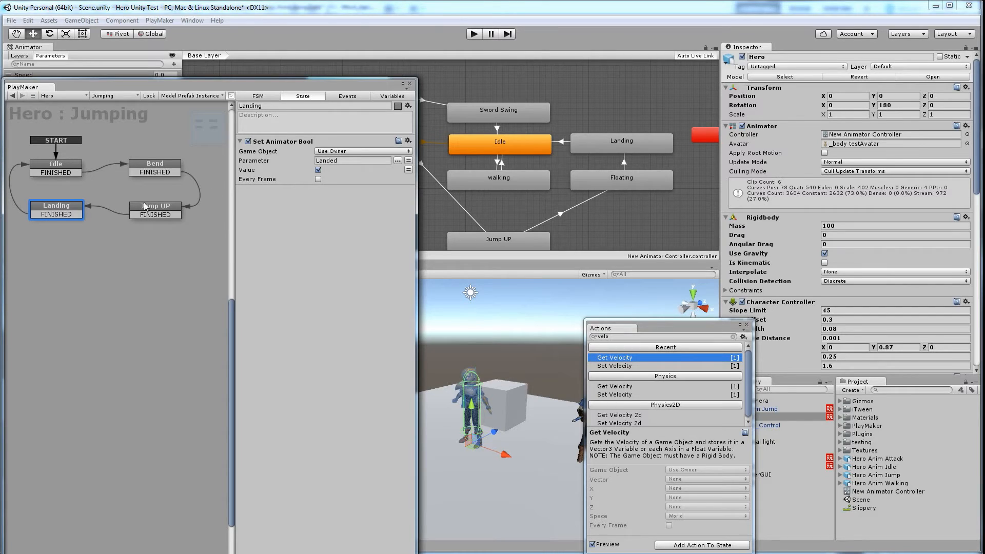
left_click(77, 170)
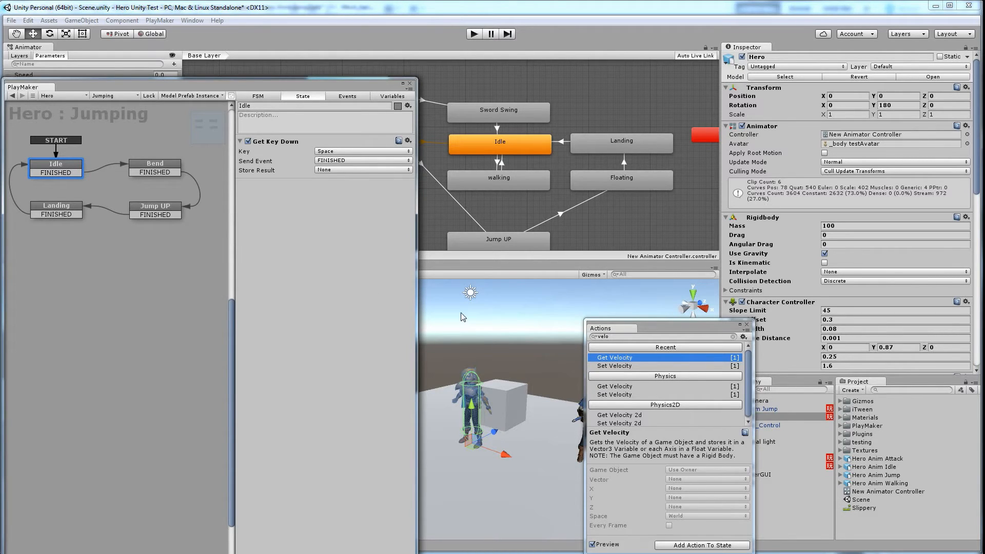
- Move the floating Actions and PlayMaker windows aside to uncover the Animator's parameters and state graph
left_click_drag(653, 331, 749, 338)
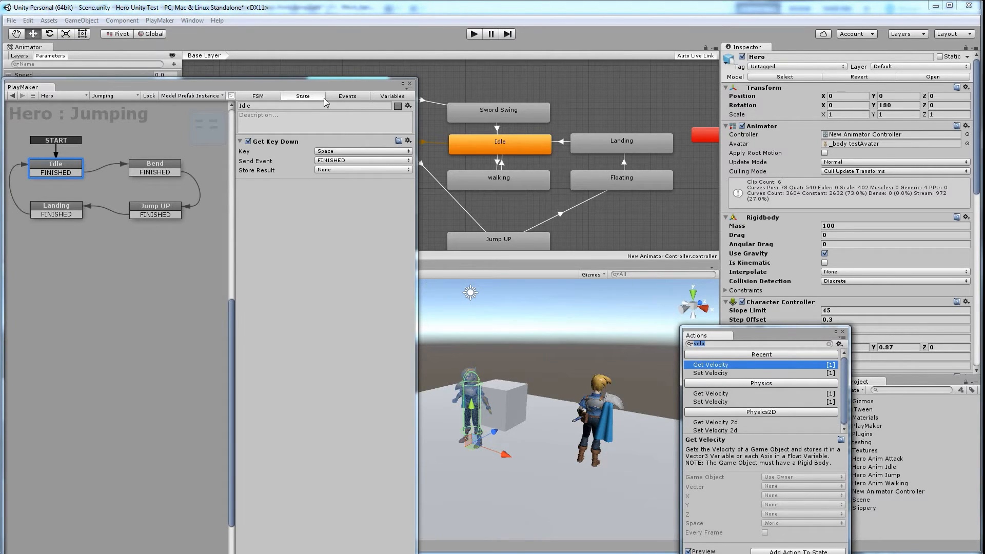
left_click_drag(328, 83, 326, 409)
left_click(380, 195)
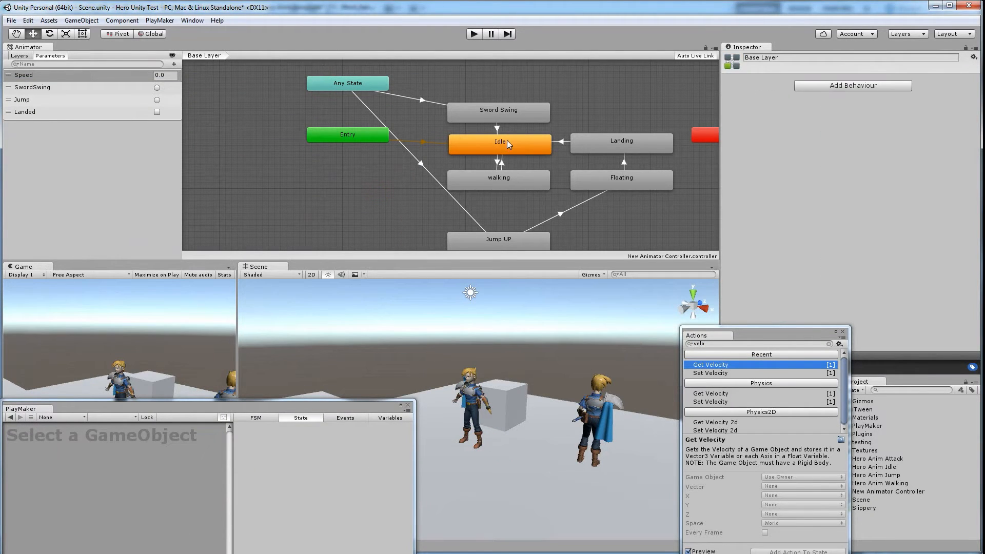
- Create an empty state below Entry in the Animator's Base Layer, reposition it and delete it again
right_click(389, 179)
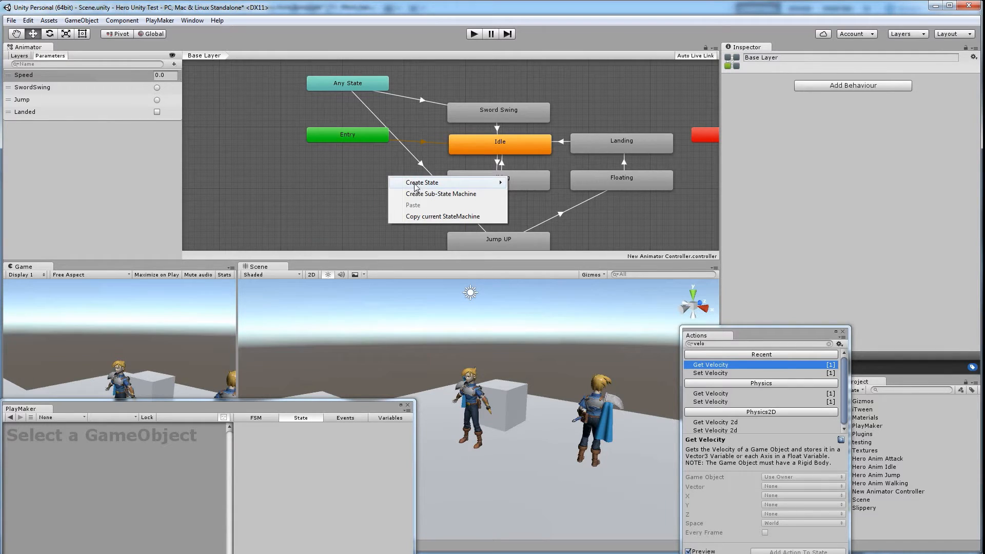
mouse_move(423, 189)
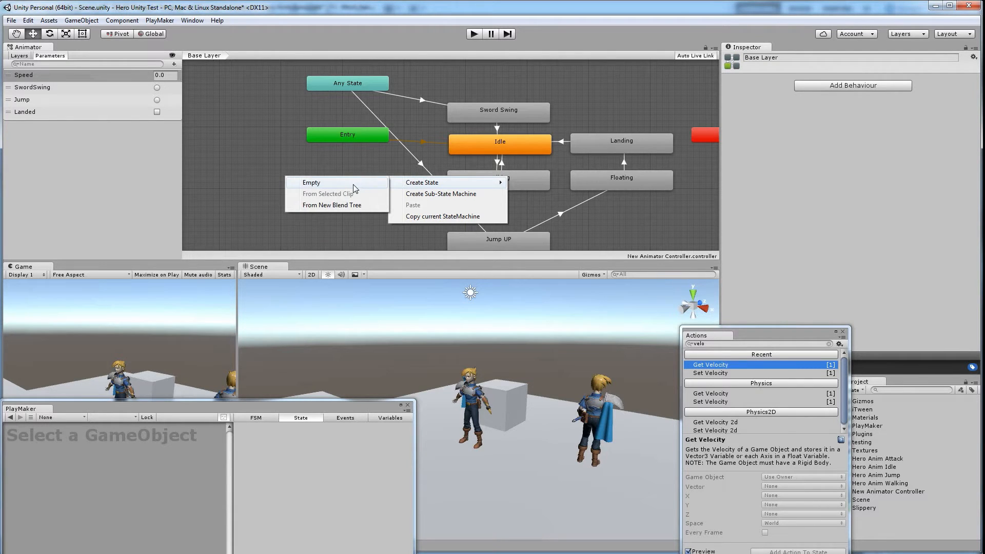
left_click(353, 184)
left_click_drag(388, 190, 332, 199)
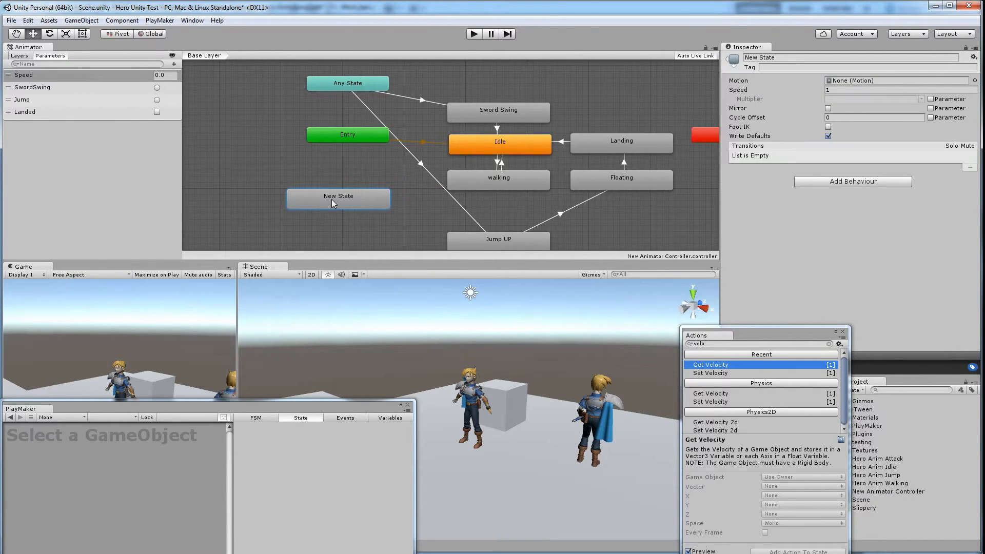
right_click(350, 201)
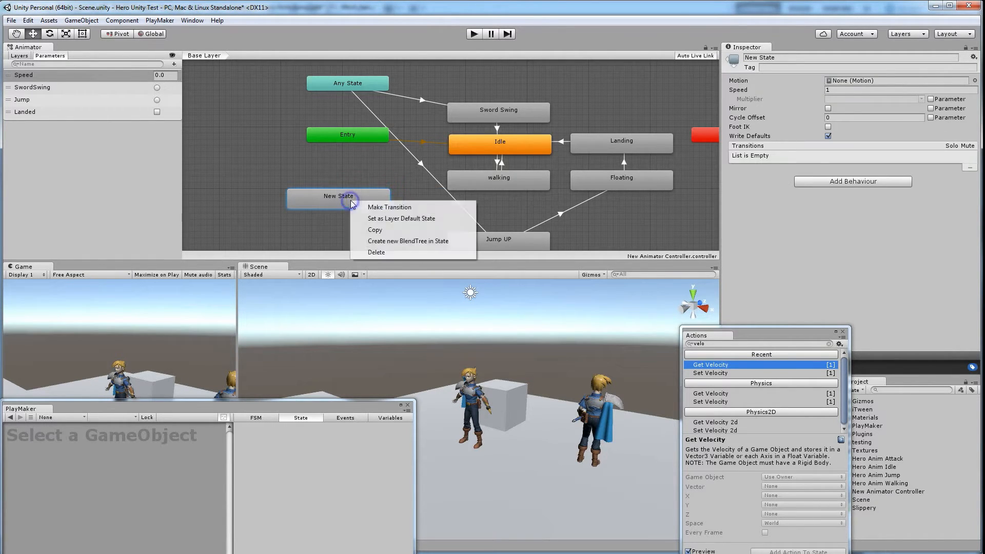
left_click(375, 253)
- Examine the name and motion assigned to the Animator's Idle state
left_click(516, 303)
left_click(487, 147)
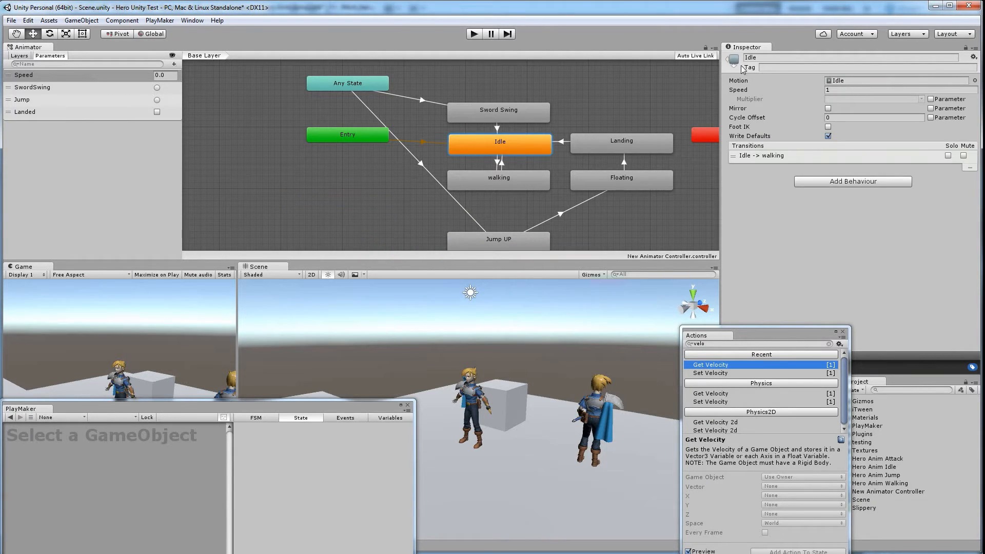
left_click(768, 57)
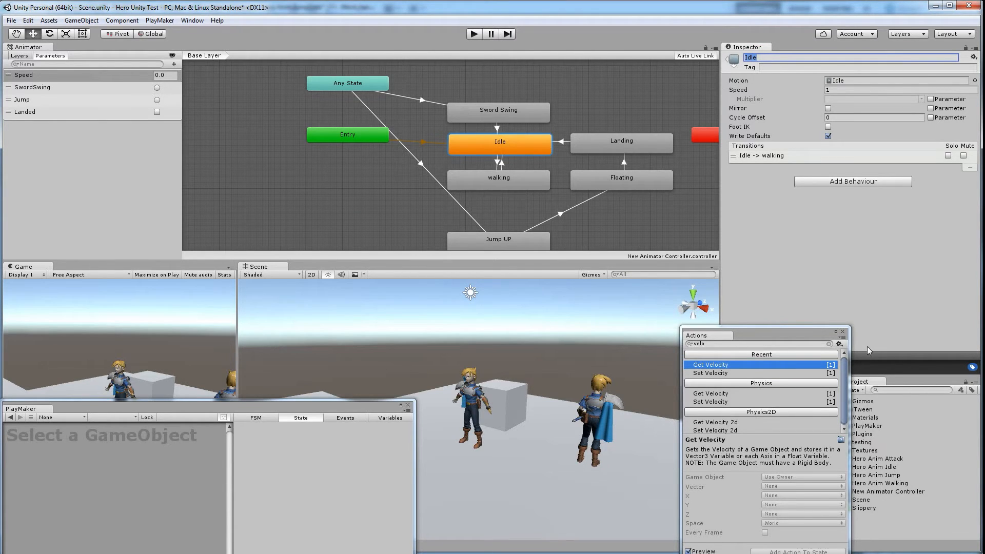
- Examine the Model and Rig import settings of Hero Anim Attack, including its Scale Factor and the Animation Type choices
left_click_drag(823, 336, 764, 333)
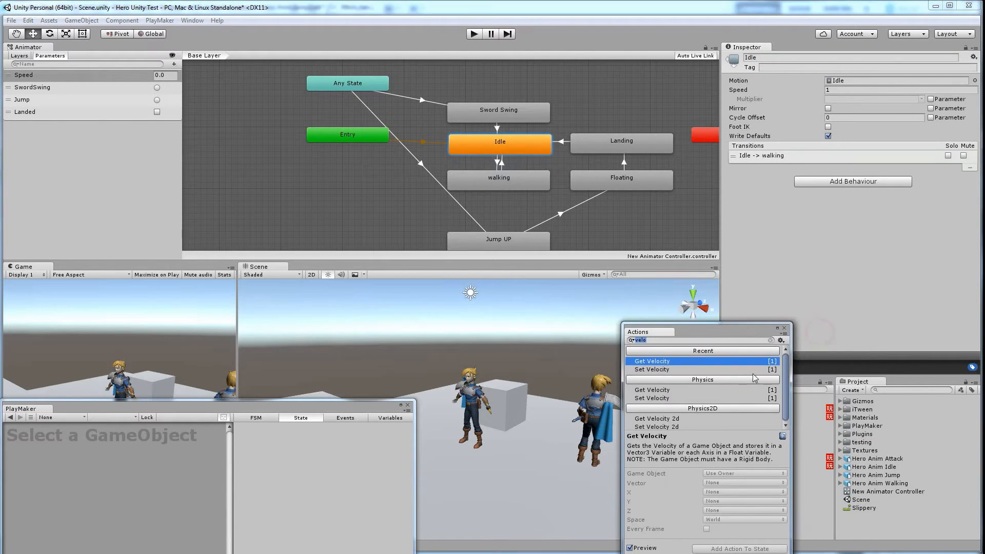
left_click(884, 459)
left_click(874, 467)
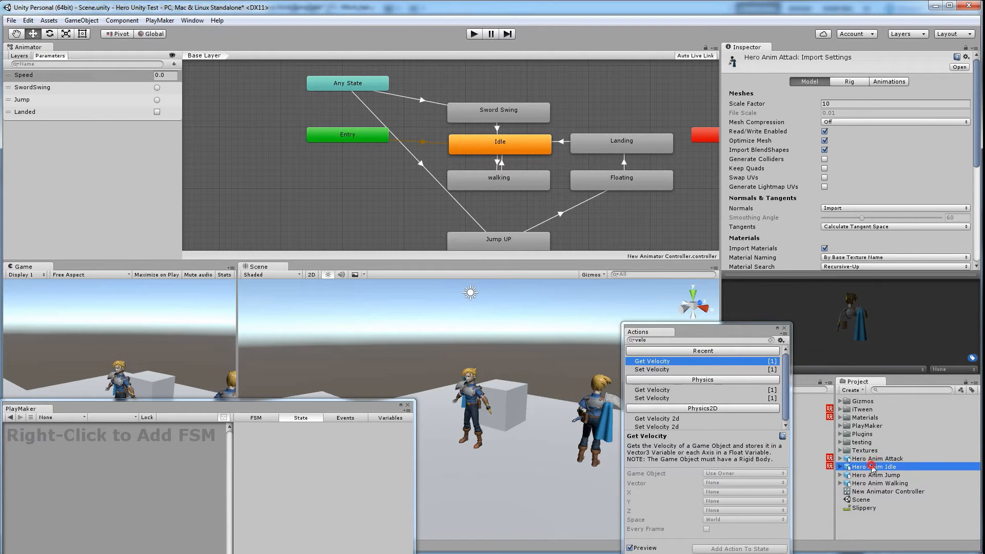
left_click(874, 475)
left_click(874, 459)
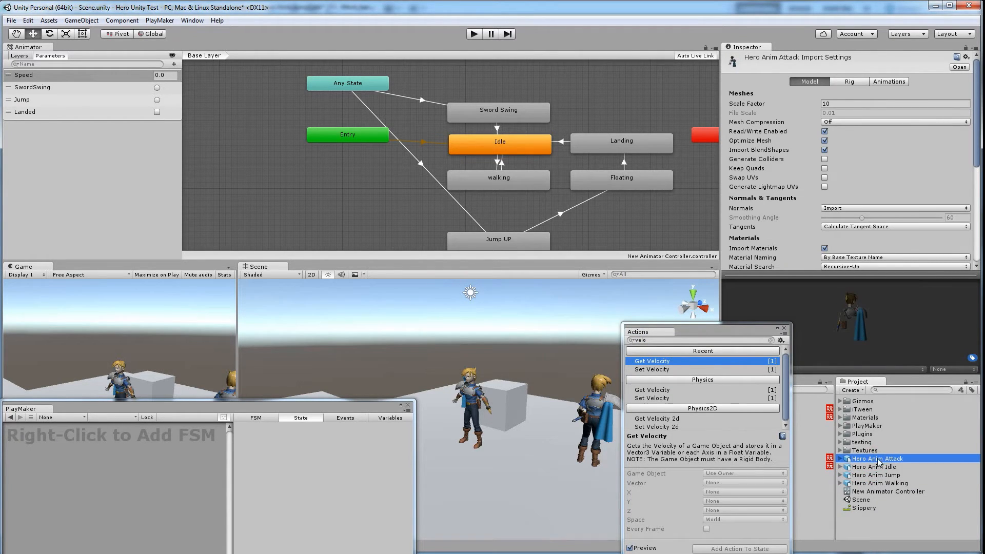
left_click(828, 103)
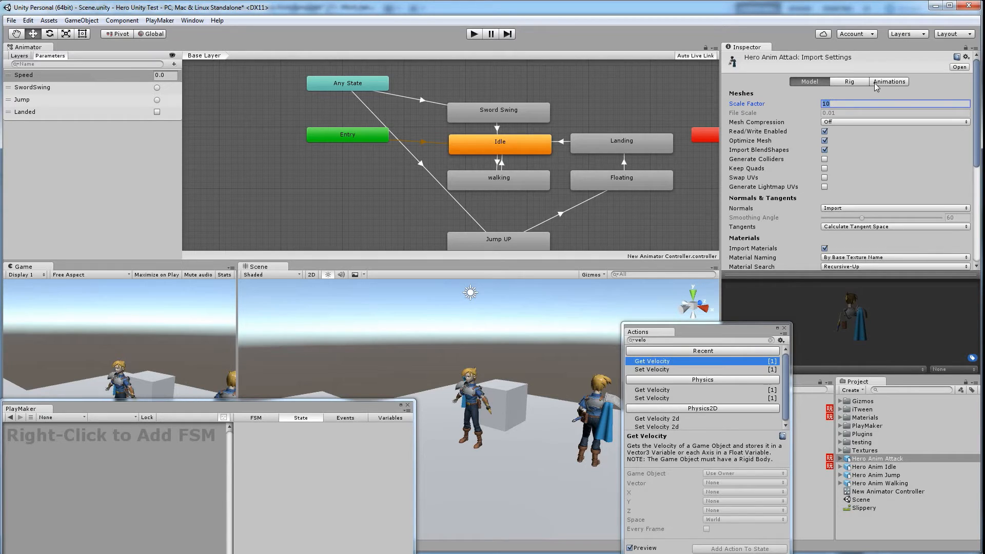
left_click(856, 82)
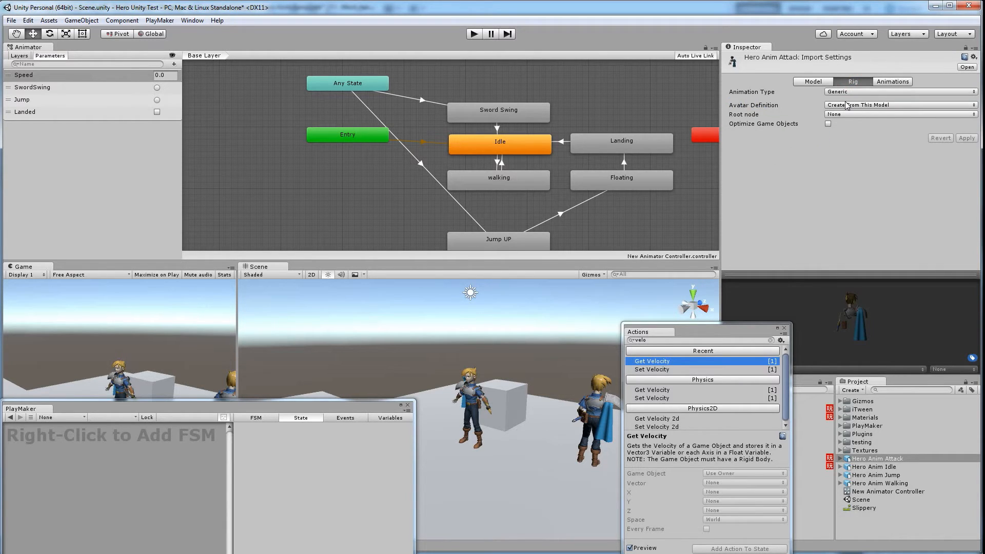
left_click(846, 92)
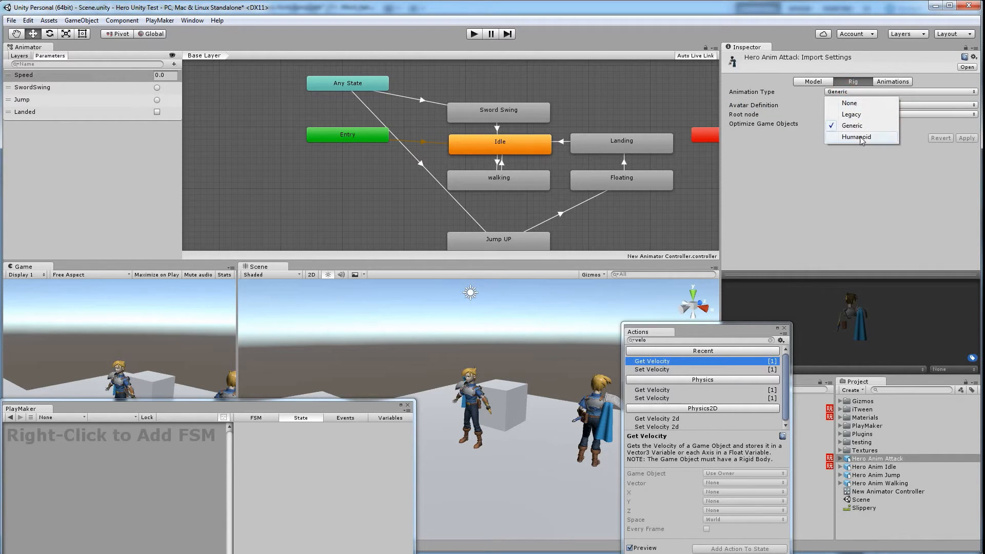
left_click(850, 91)
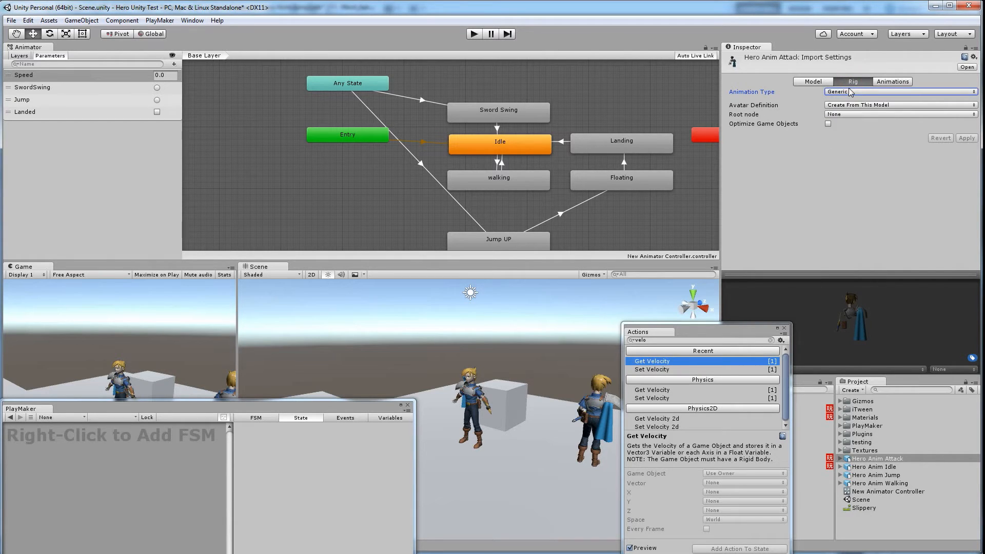
left_click(819, 82)
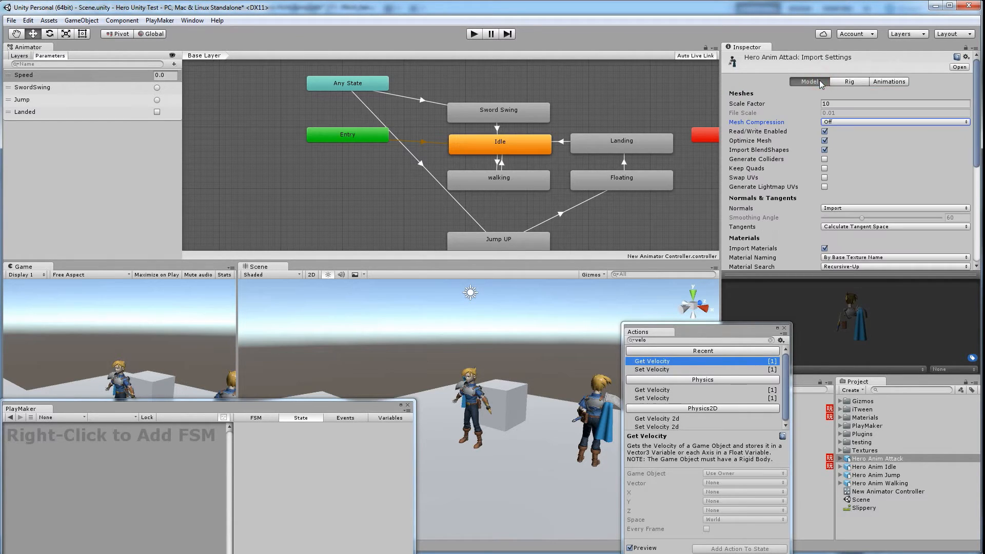
- Examine the Sword Swing clip's name and its start and end frames in Hero Anim Attack's animation import settings
left_click(889, 82)
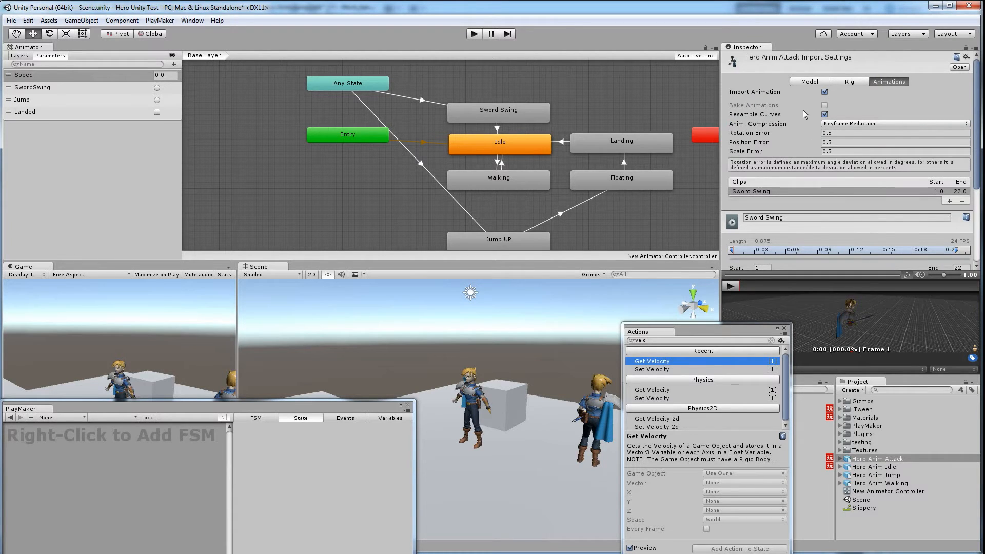
scroll(801, 118, "down", 2)
scroll(763, 120, "down", 3)
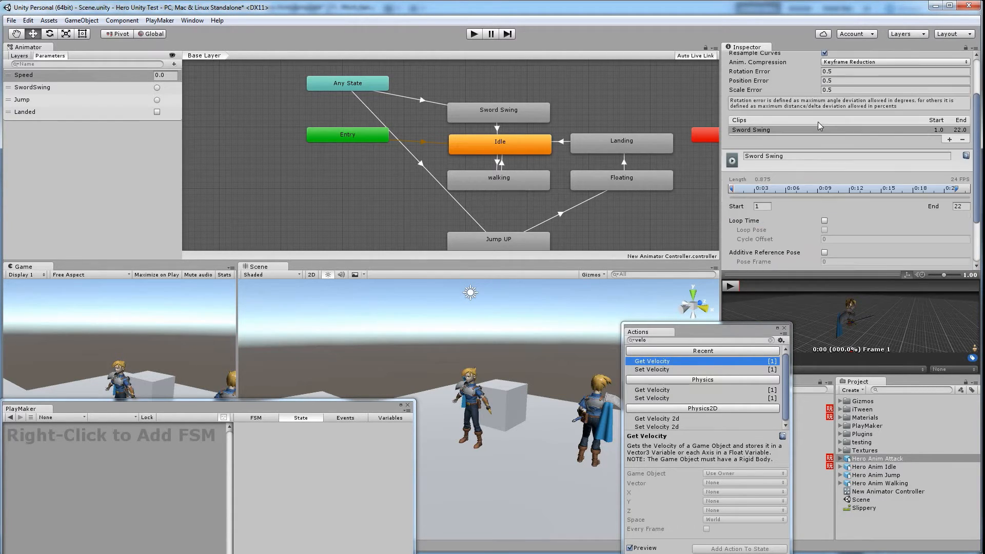
left_click(783, 95)
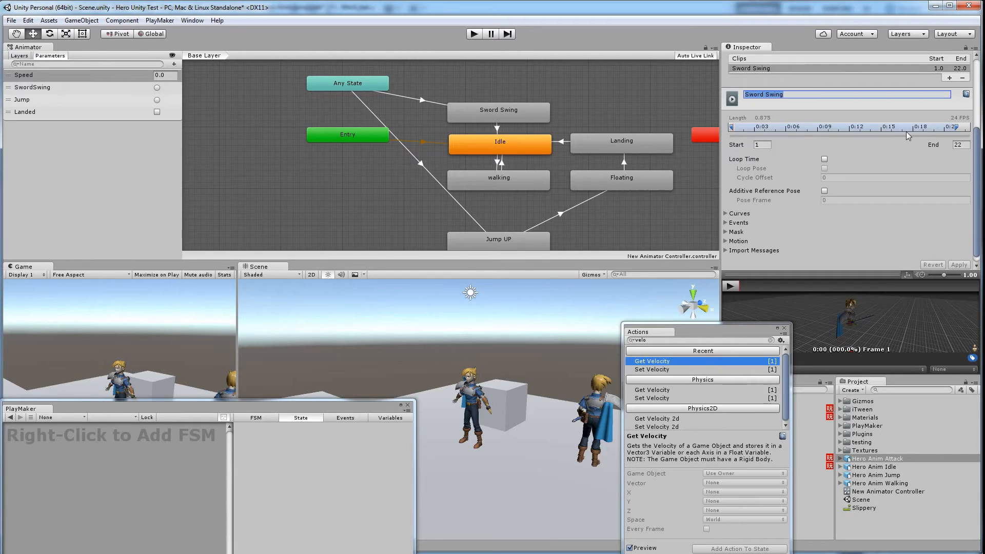
left_click(767, 145)
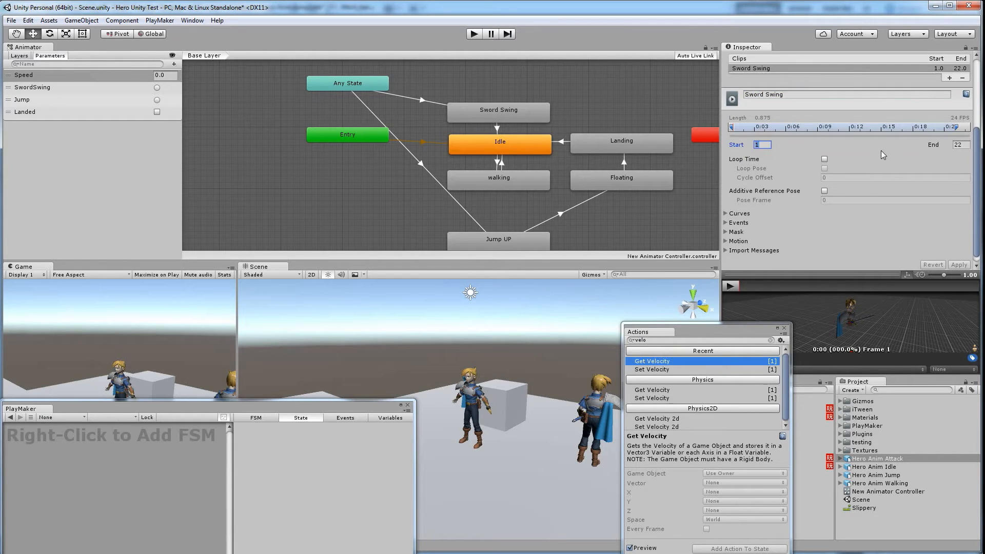
key("Tab")
- Play and pause the Sword Swing clip's preview, and review the clip's looping settings
left_click(737, 286)
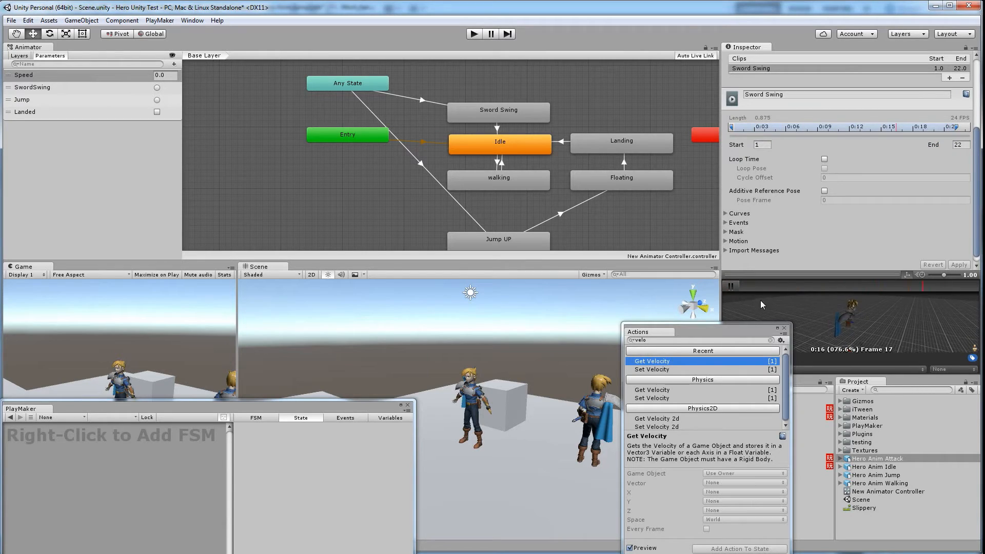
left_click(729, 286)
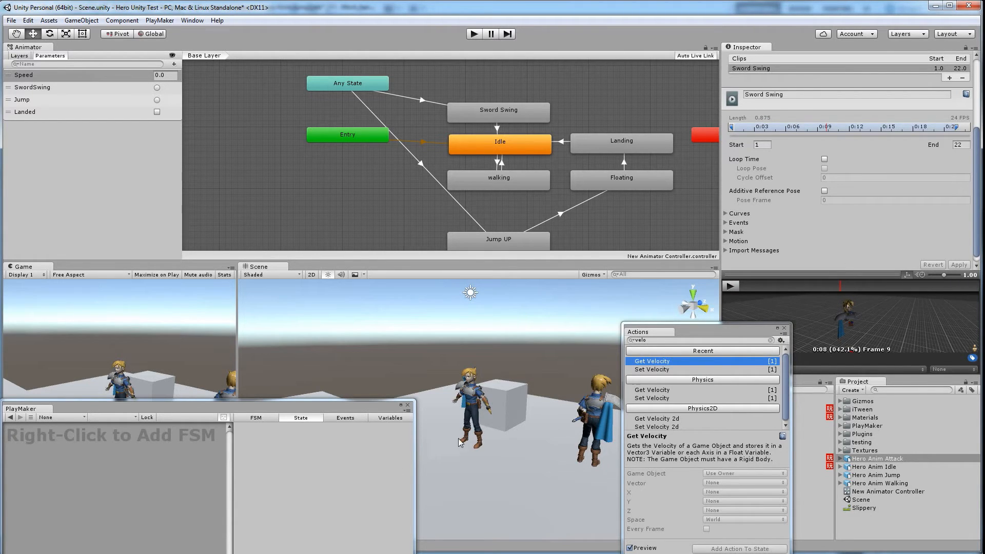
scroll(851, 142, "up", 5)
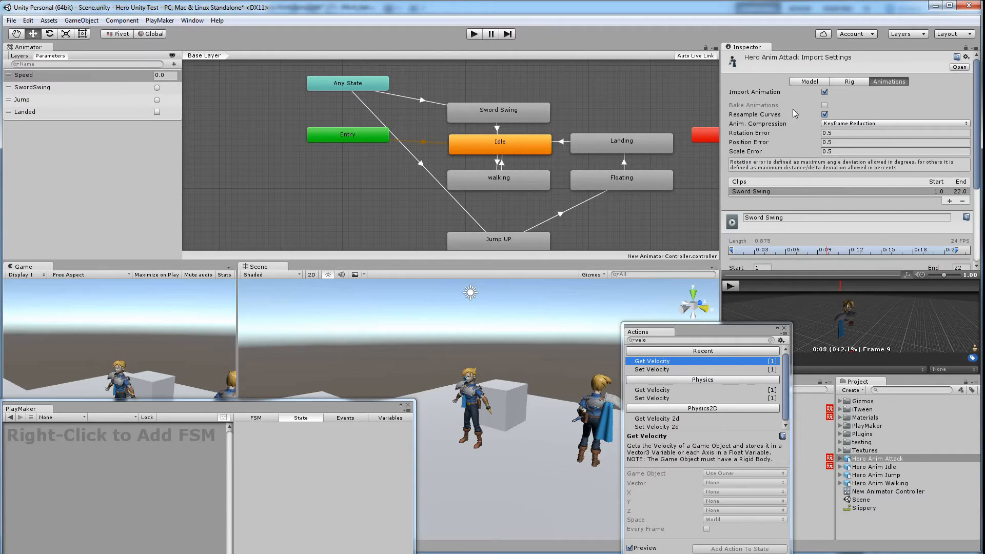
scroll(792, 109, "down", 5)
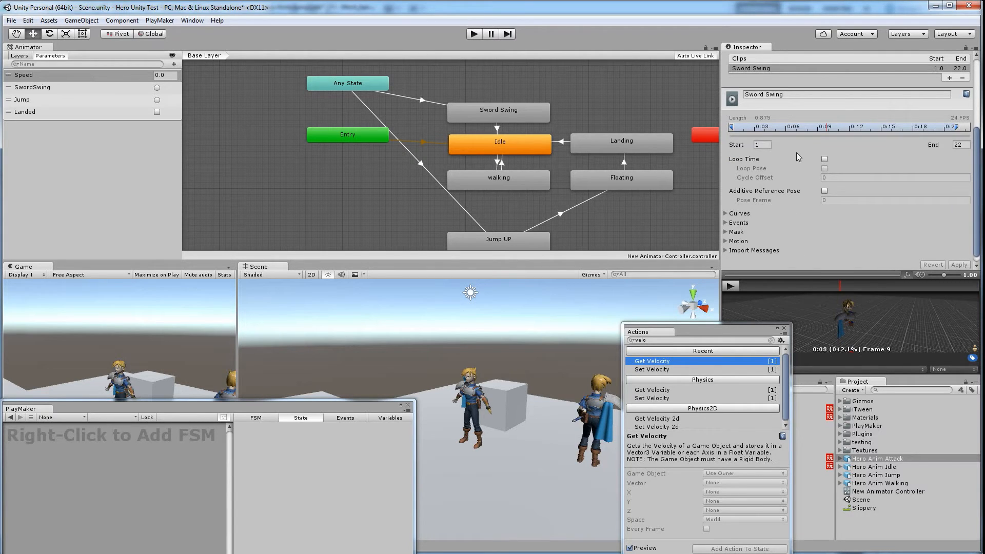
- Place the Hero Anim Attack model in the scene between the two heroes and undo the placement
left_click_drag(872, 458, 543, 425)
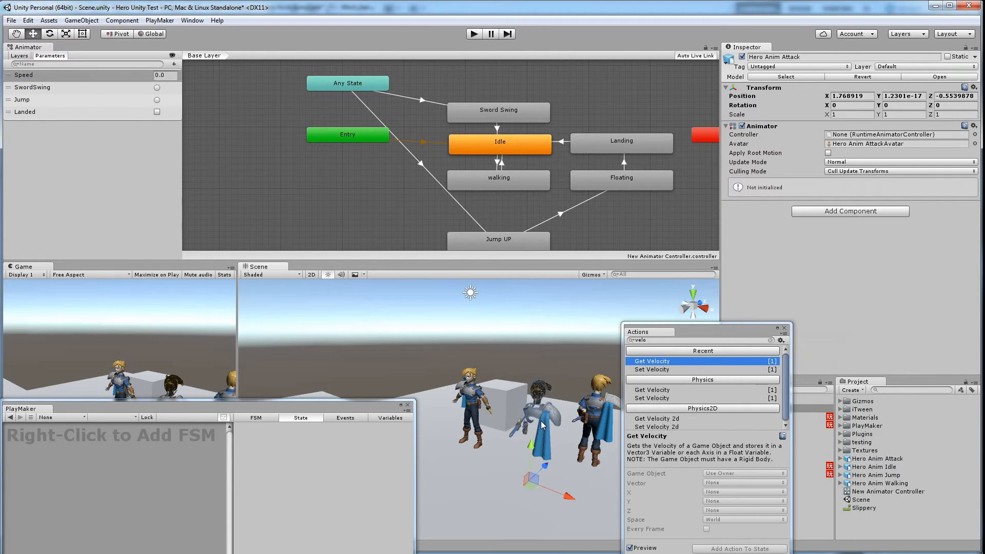
key("ctrl+z")
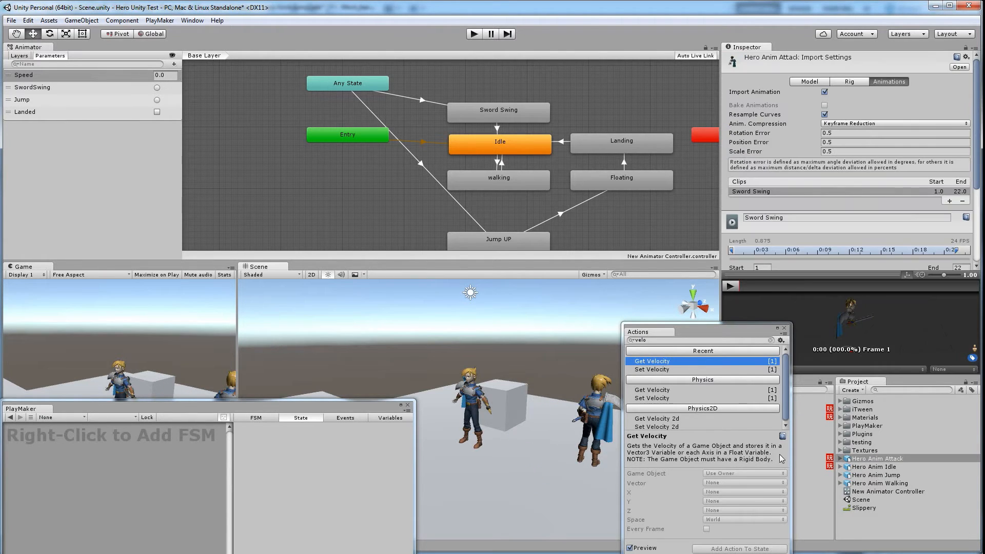
- Examine Hero Anim Idle's Model, Rig and Animations import settings, including the Idle clip's name, frame range and looping options
left_click(877, 467)
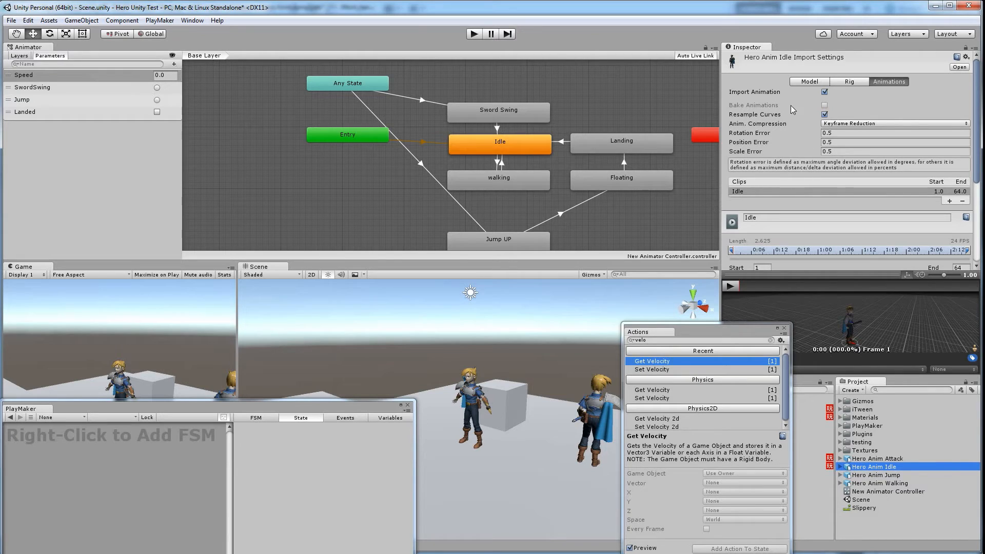
left_click(807, 81)
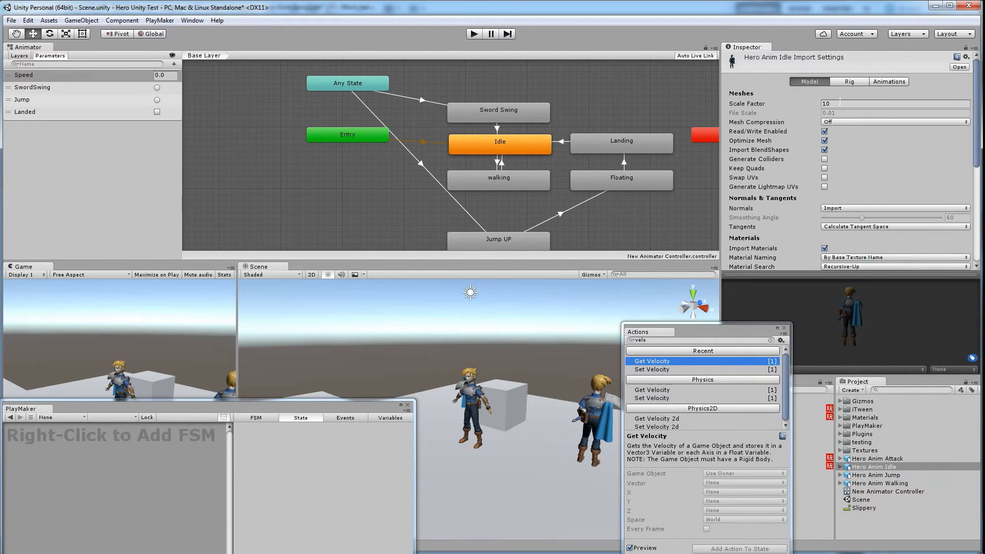
left_click(852, 81)
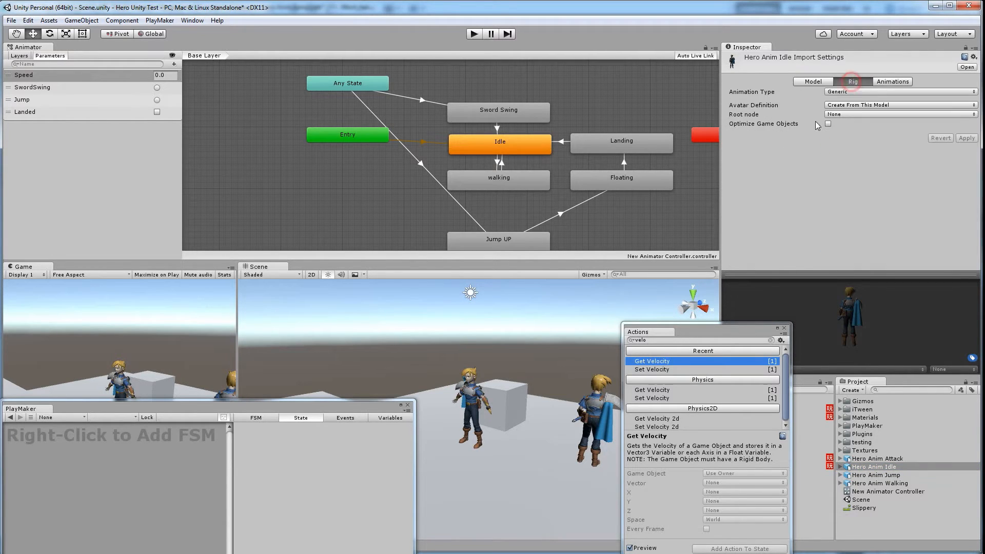
left_click(886, 82)
scroll(832, 158, "down", 5)
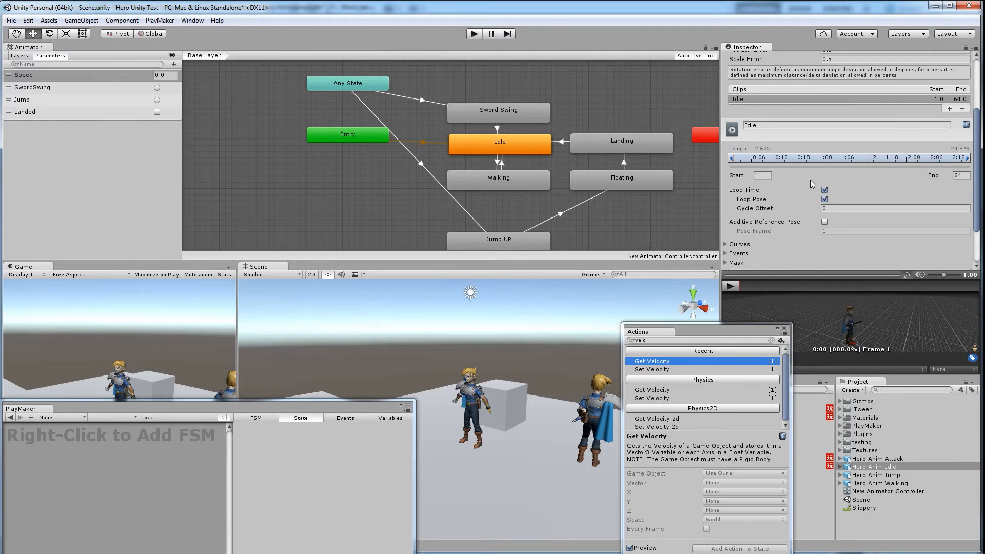
left_click(752, 125)
- Compare the clip ranges and Loop Time and Loop Pose settings of Hero Anim Jump and Hero Anim Walking
left_click(882, 475)
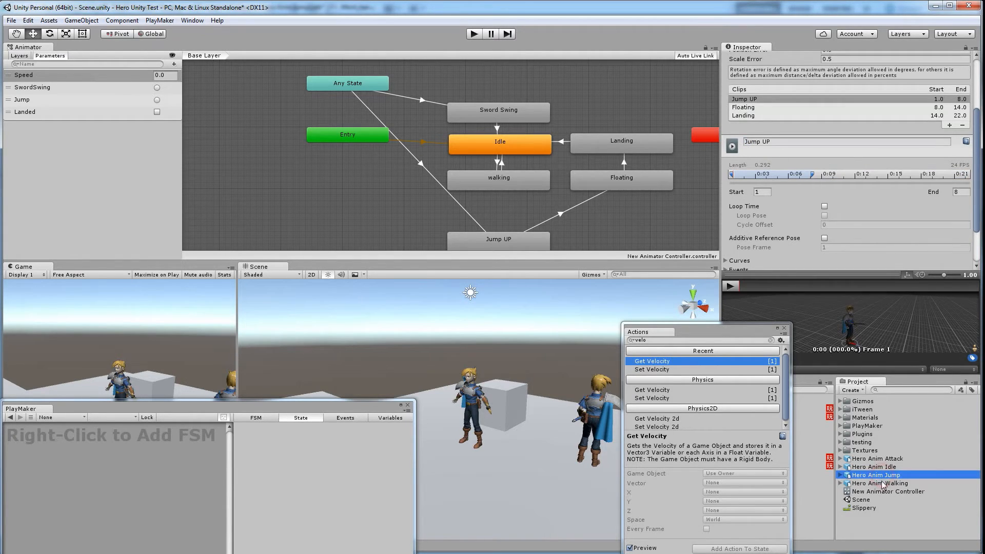
left_click(885, 484)
left_click(824, 199)
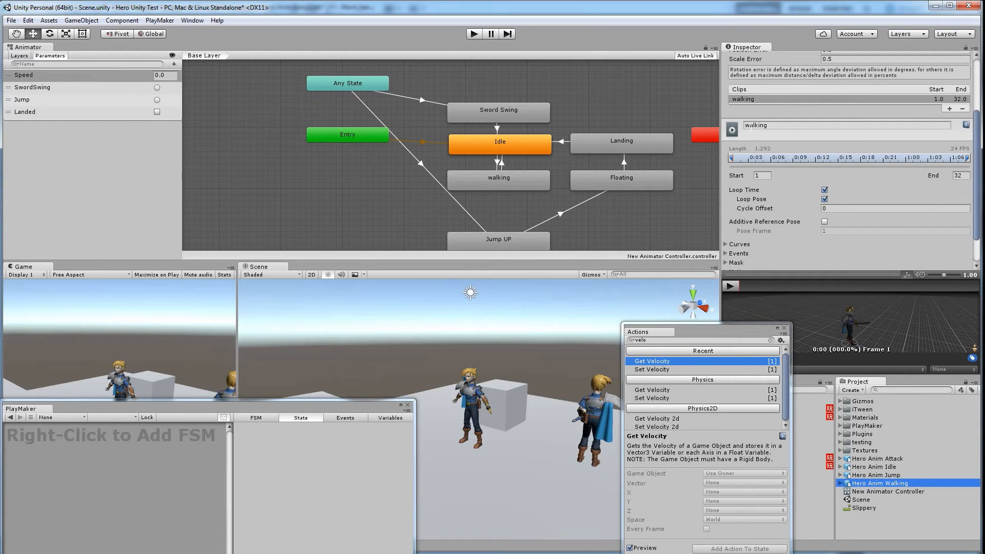
- Review the start and end frames of Hero Anim Jump's Jump UP, Floating and Landing clips in its import settings
left_click(884, 475)
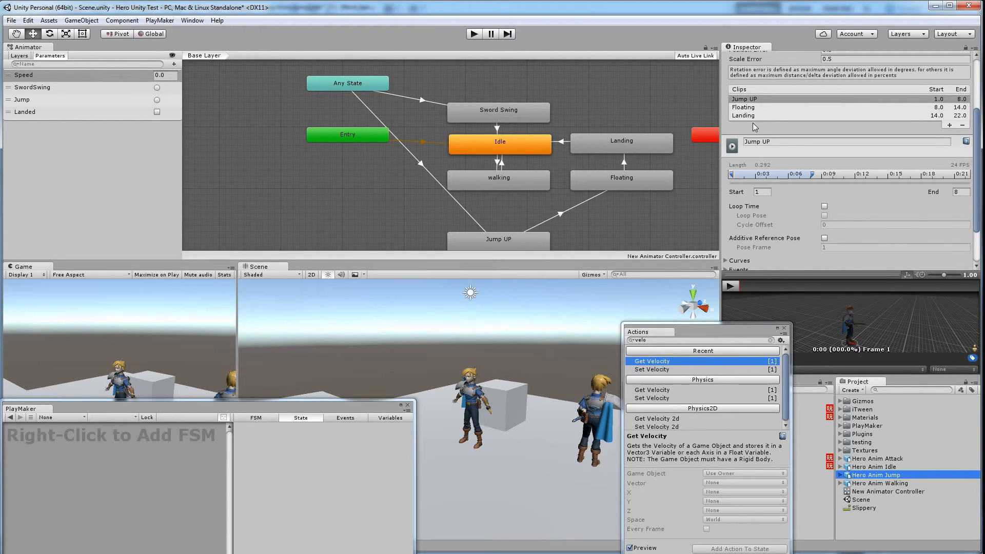
left_click(746, 108)
left_click(739, 115)
left_click(741, 100)
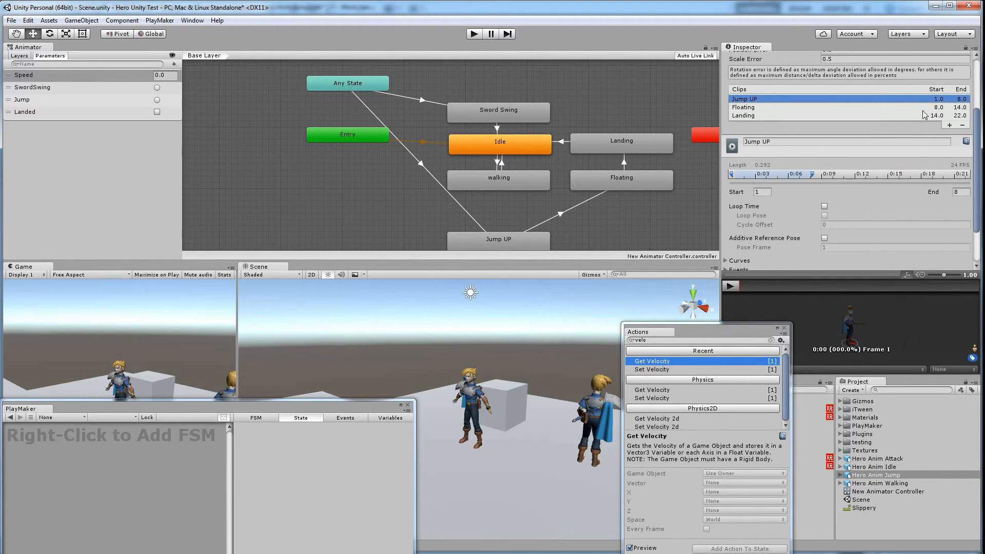
left_click(762, 191)
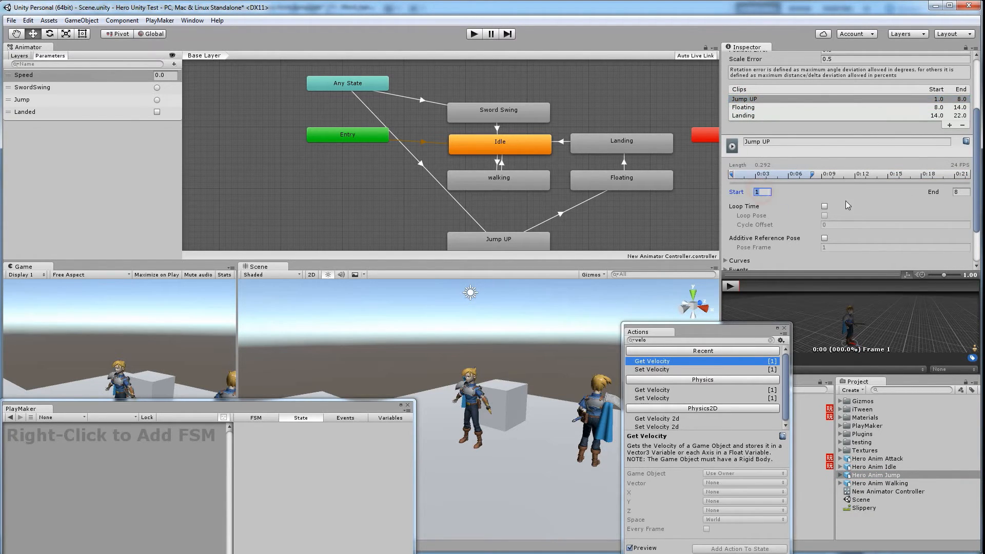
left_click(958, 191)
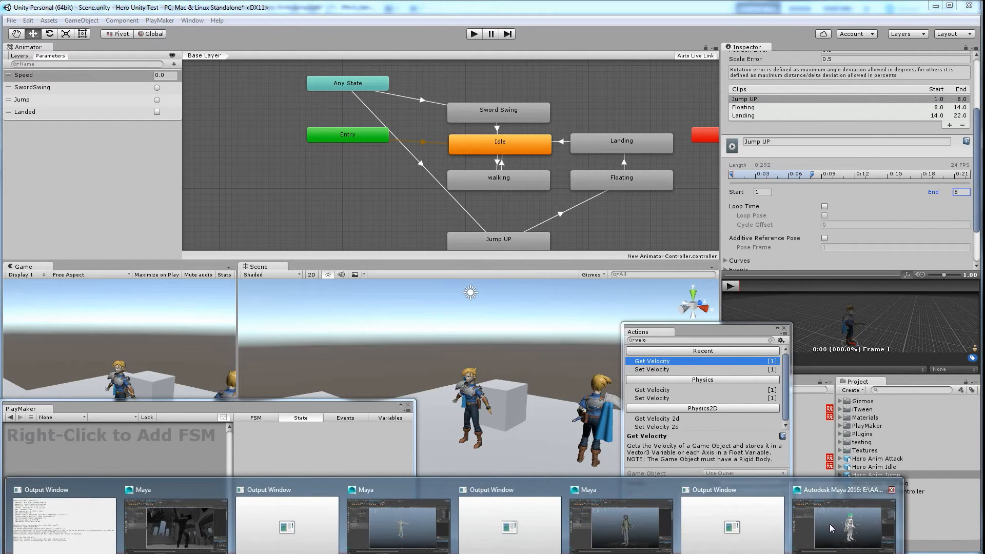
- Switch to Maya's Hero Anim Jump2 scene and scrub the jump animation from frame 1 through 8 to 22
left_click(830, 524)
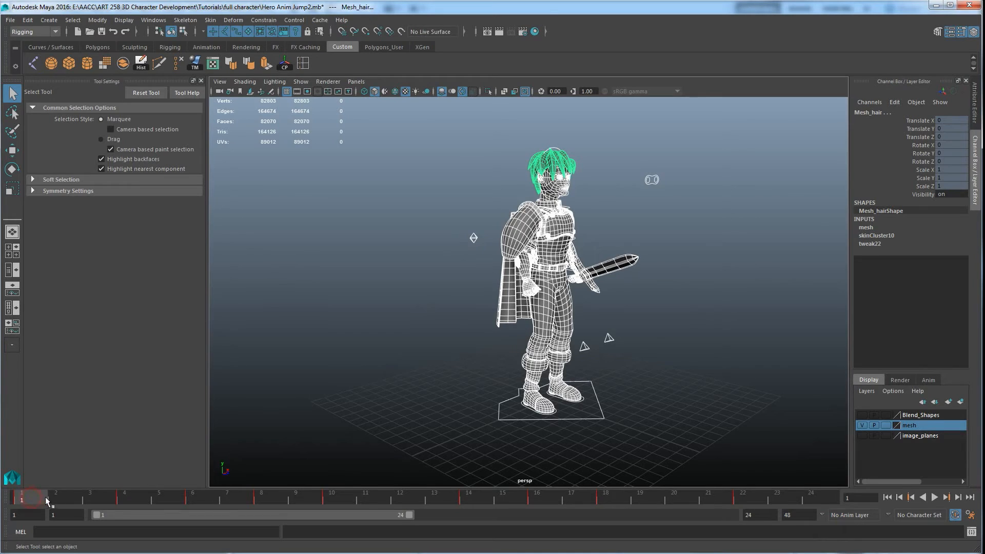
key("alt+v")
left_click(21, 498)
mouse_move(23, 502)
left_mouse_down()
mouse_move(162, 500)
mouse_move(258, 515)
left_mouse_up()
key("alt+v")
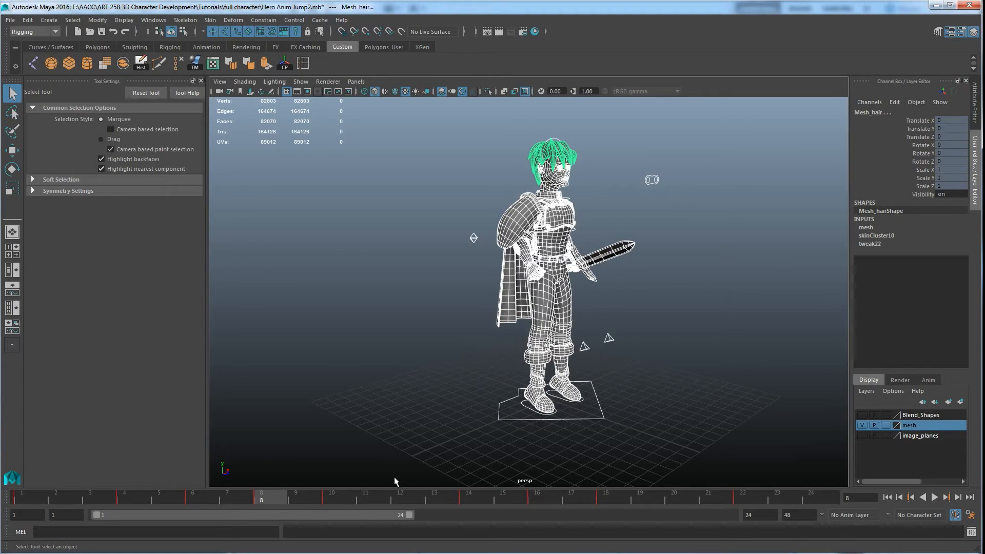
left_click_drag(281, 503, 746, 516)
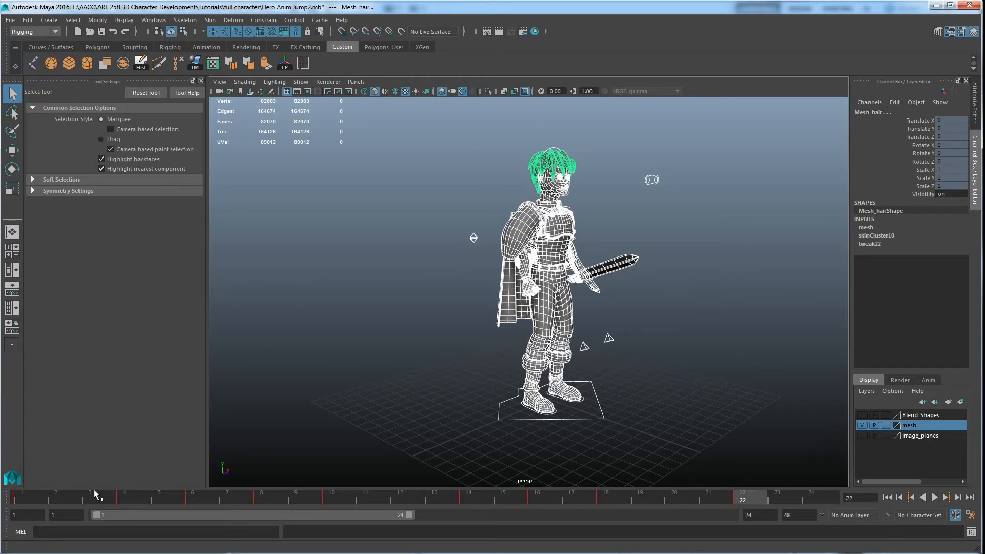
- Play back the jump animation with the hero selected and deselected, stop it, and reselect the whole character and its controls
key("alt+v")
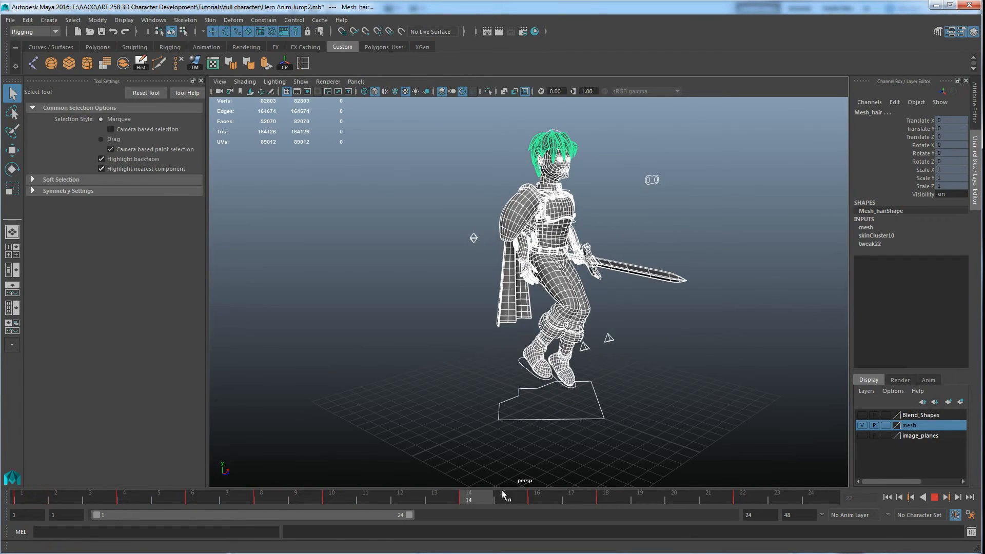
key("Escape")
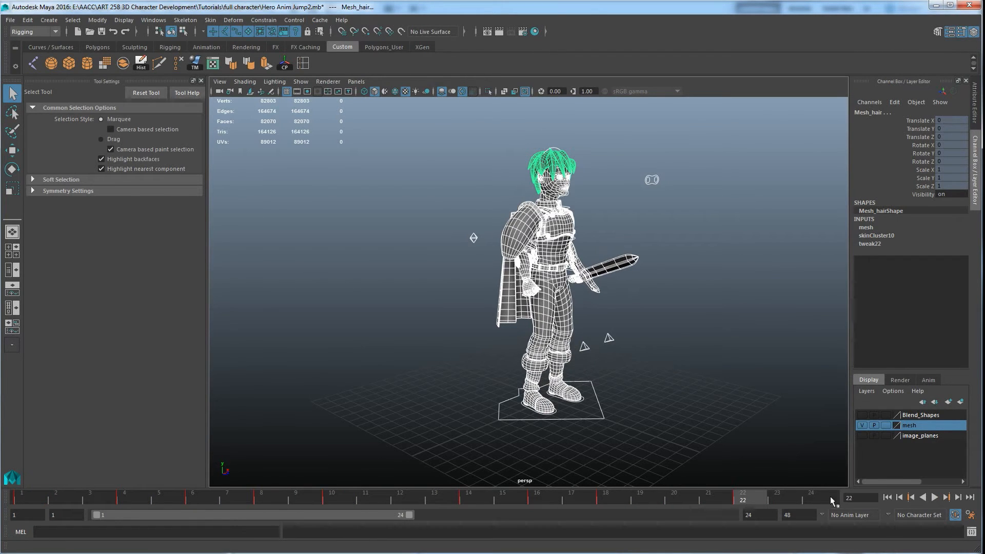
left_click(933, 497)
left_click(754, 411)
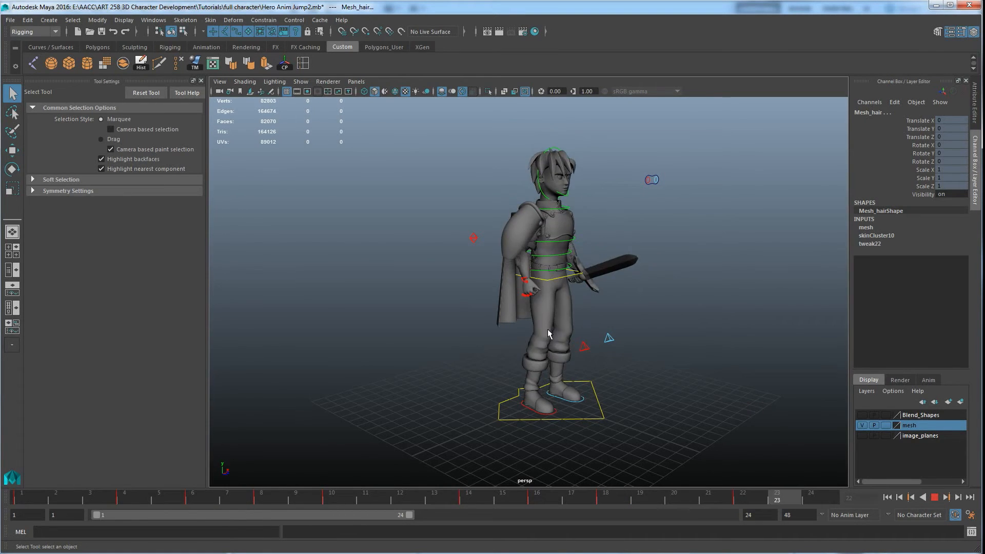
key("Escape")
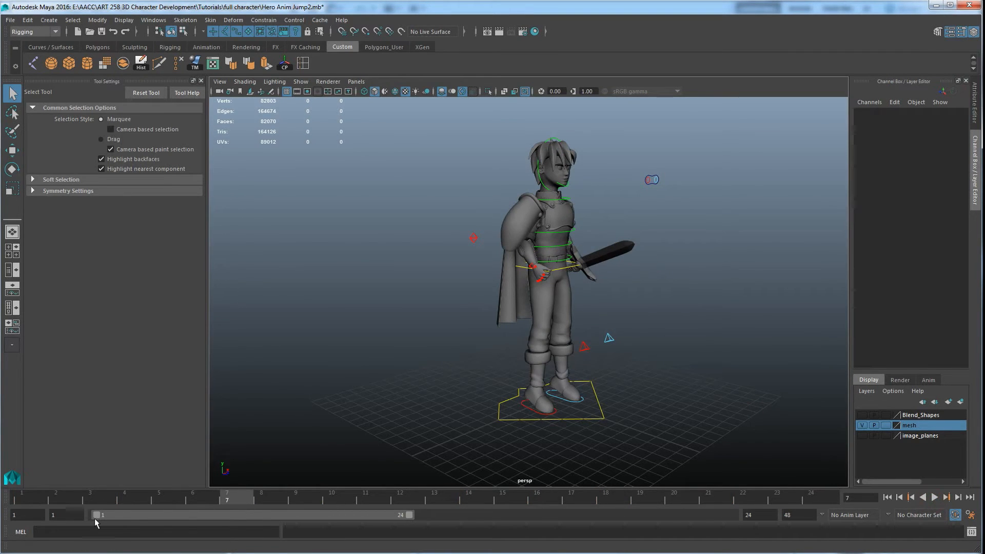
left_click_drag(607, 463, 378, 144)
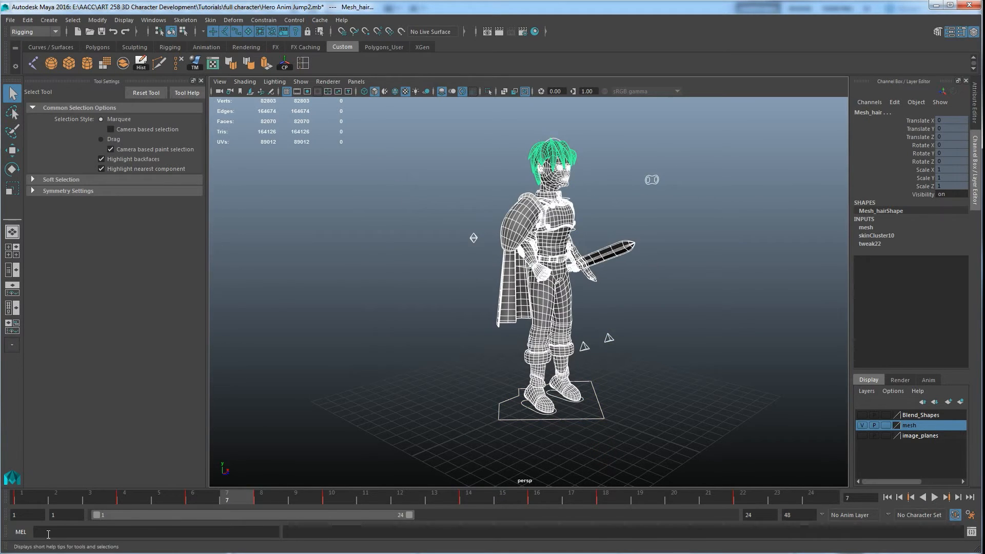
- Scrub through the jump's phases in the timeline, examining the crouch, the airborne pose up to frame 14, and the landing at frame 22
left_click(34, 496)
left_click_drag(40, 498, 192, 505)
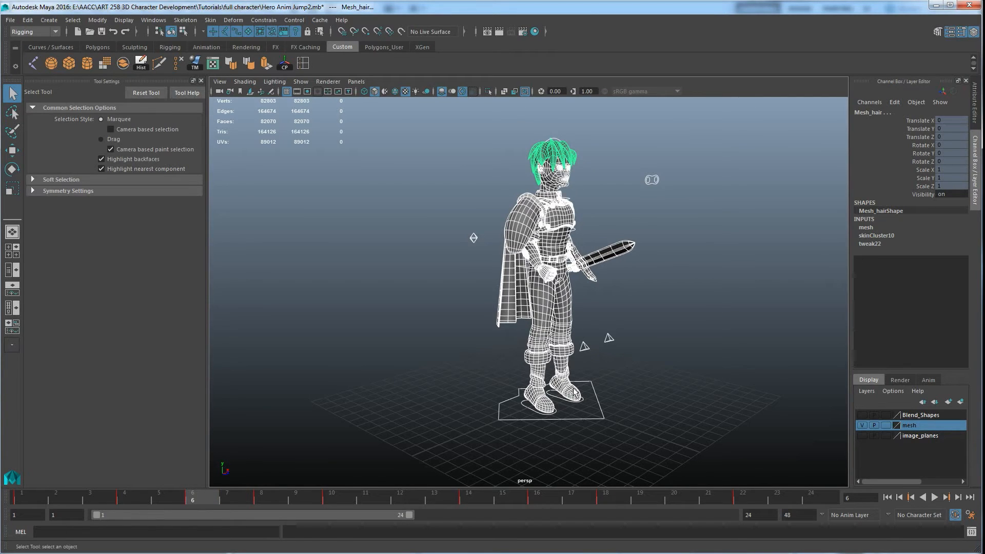
left_click_drag(266, 495, 194, 503)
left_click_drag(223, 501, 330, 504)
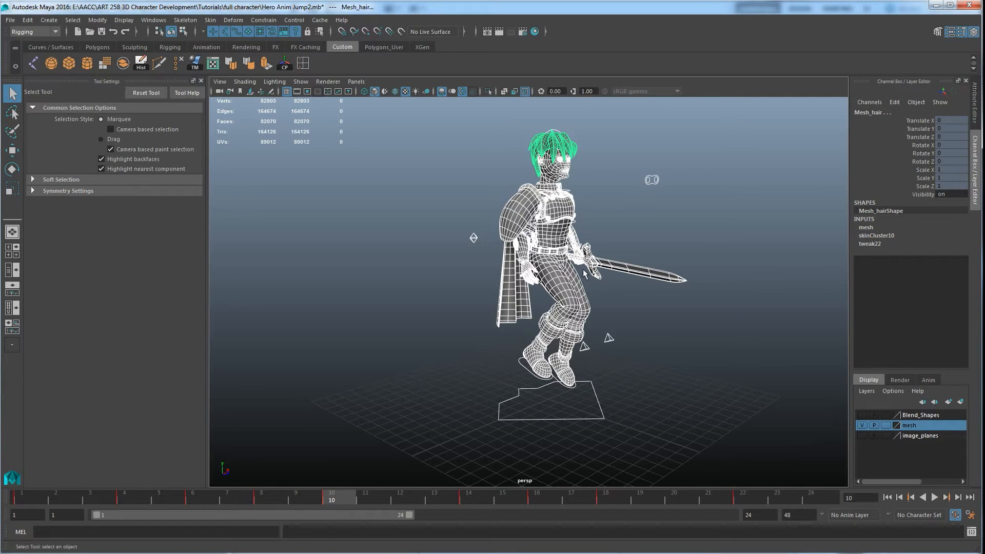
key("alt+v")
key("alt+v")
left_click_drag(349, 502, 469, 501)
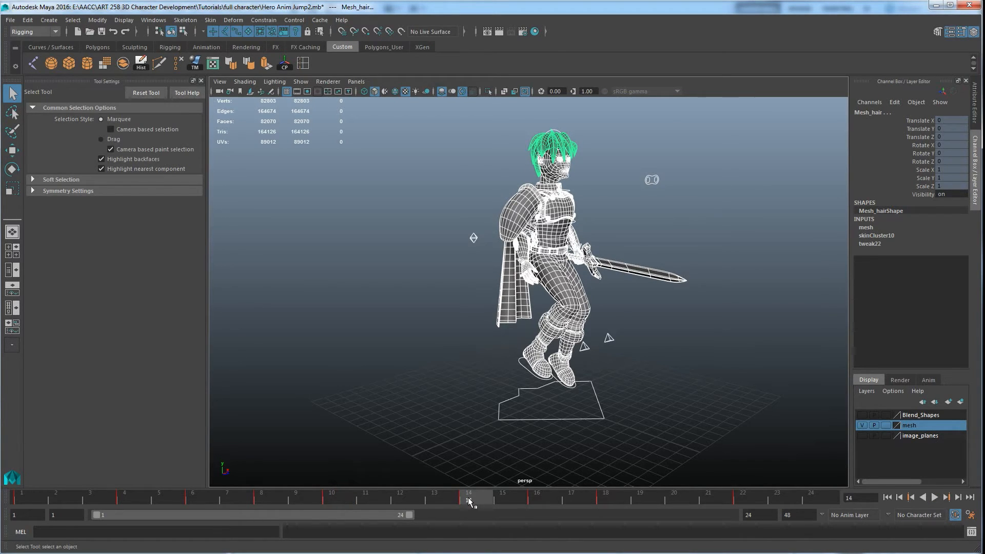
left_click_drag(476, 499, 759, 513)
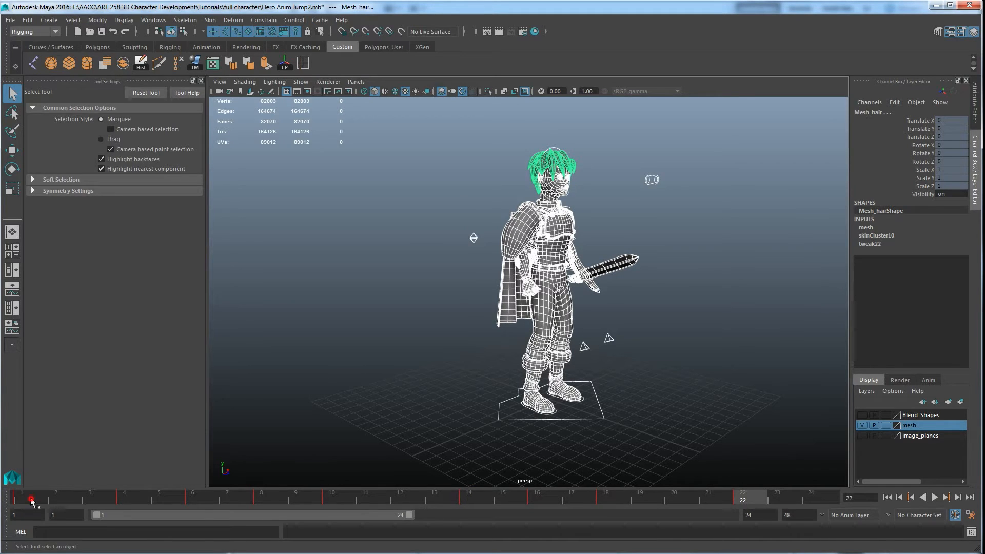
- Compare the hero's poses at frames 1 and 22, and play and stop the jump animation
left_click(46, 501)
left_click(754, 500)
left_click(27, 501)
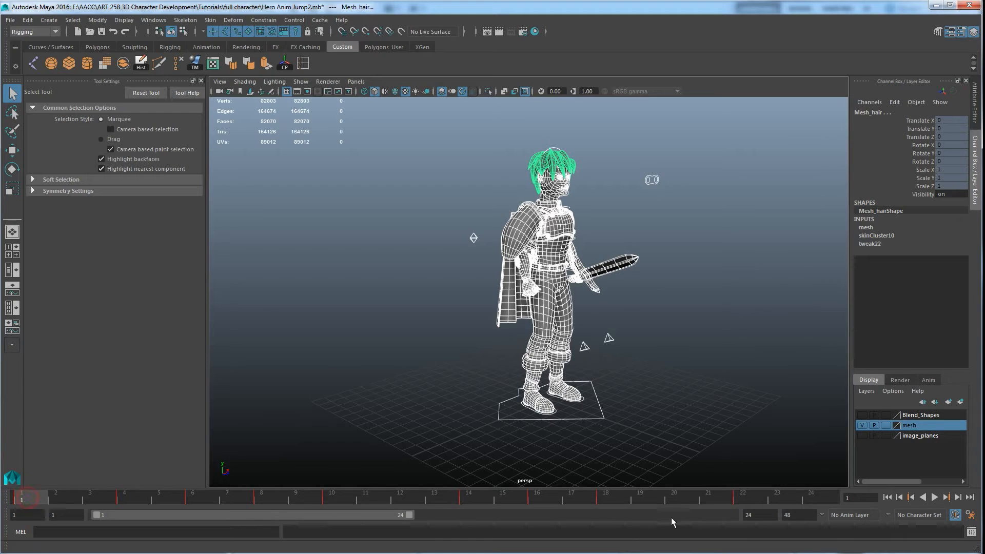
left_click(750, 496)
key("alt+v")
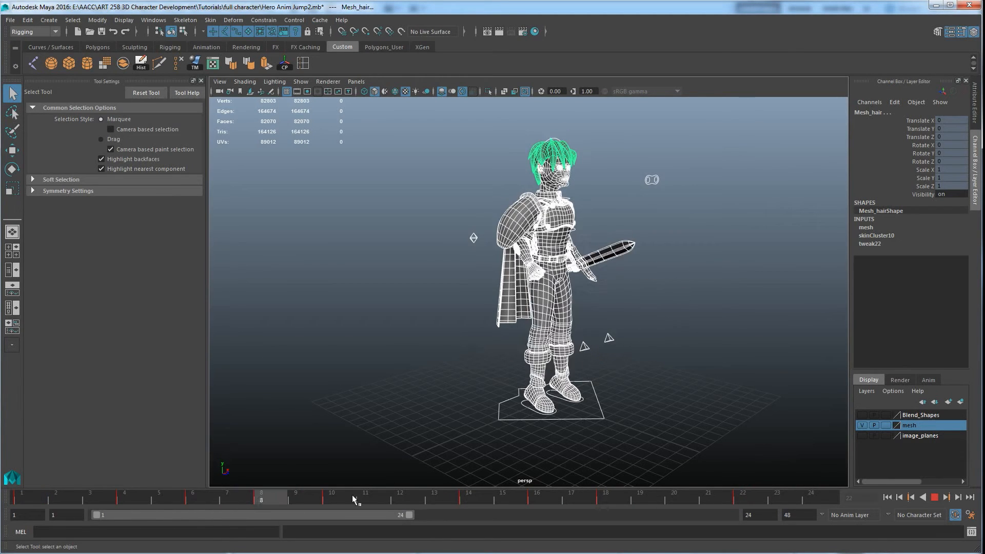
key("alt+v")
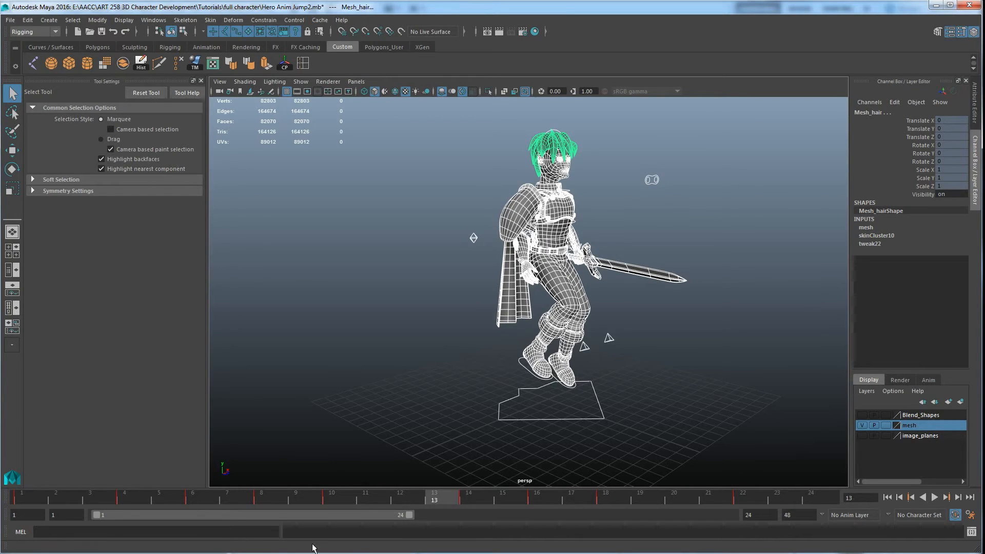
- Check the jump poses at frames 1, 8, 14 and 22 against the Floating and Landing clip ranges in Unity
left_click(35, 497)
left_click(261, 497)
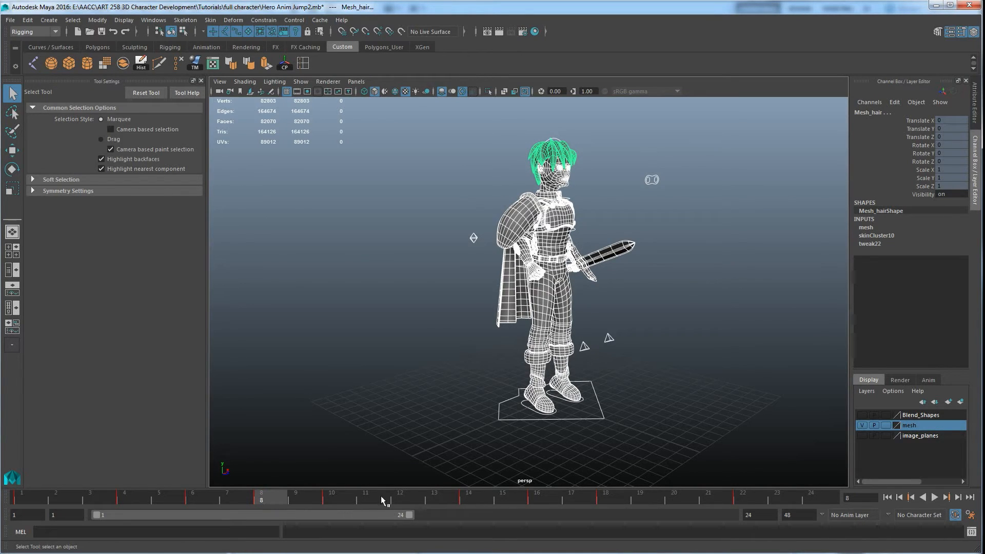
left_click(469, 498)
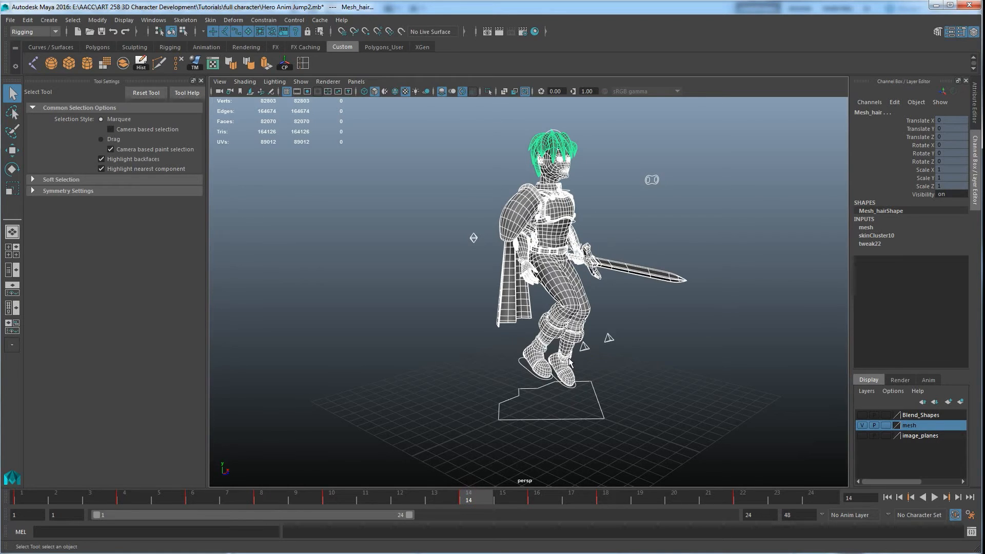
left_click(753, 502)
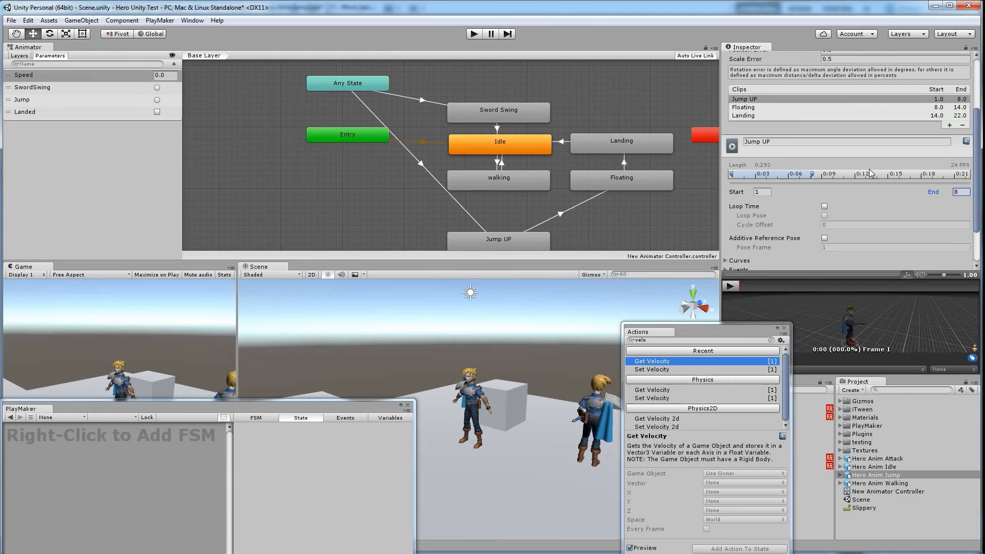
left_click(750, 108)
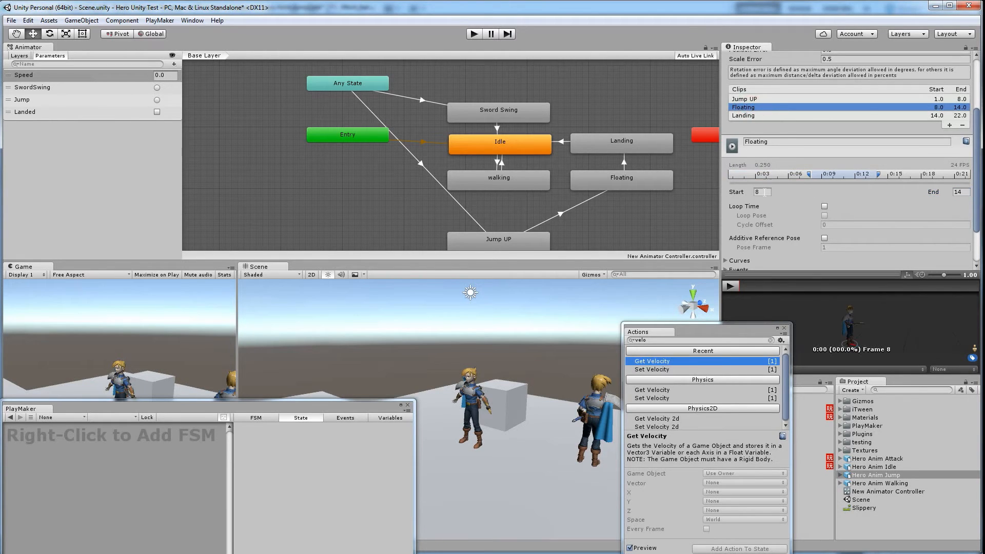
left_click(786, 116)
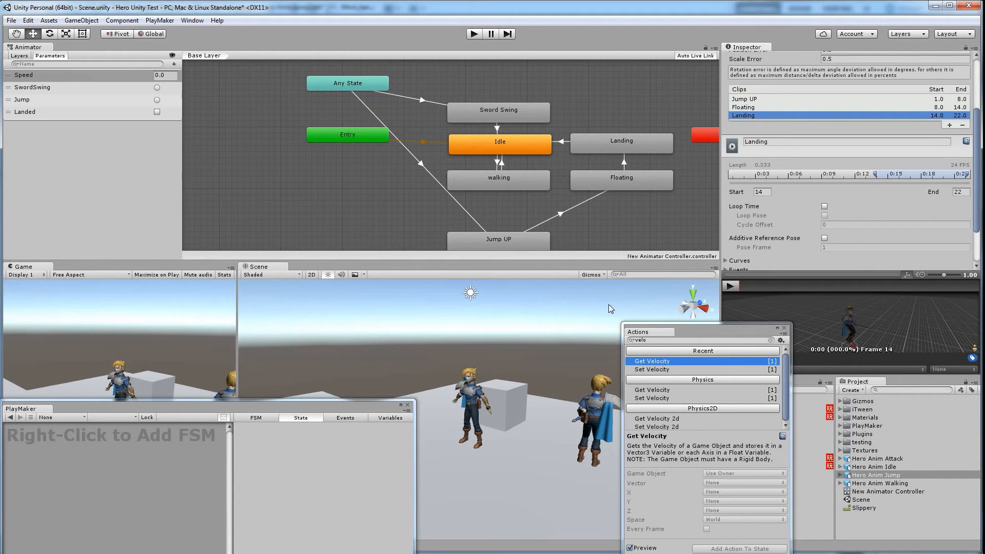
- Inspect the Idle state's Motion clip in the Animator and view the selectable motions without changing the assignment
left_click(399, 190)
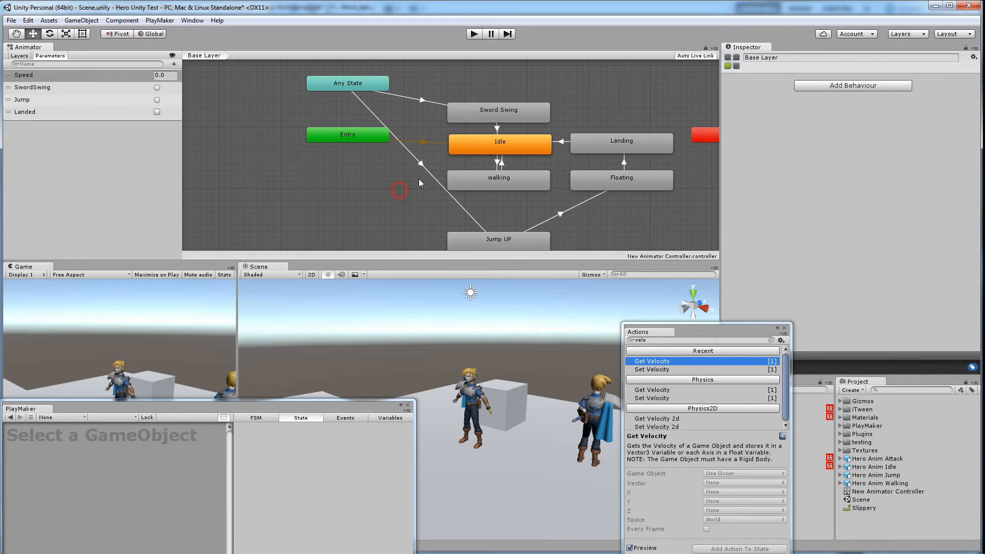
left_click(462, 145)
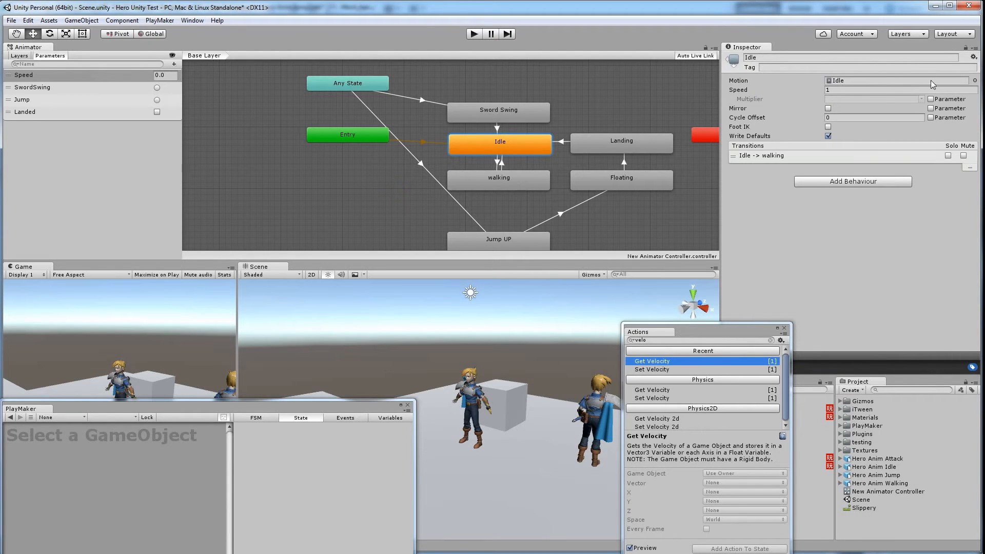
left_click(854, 81)
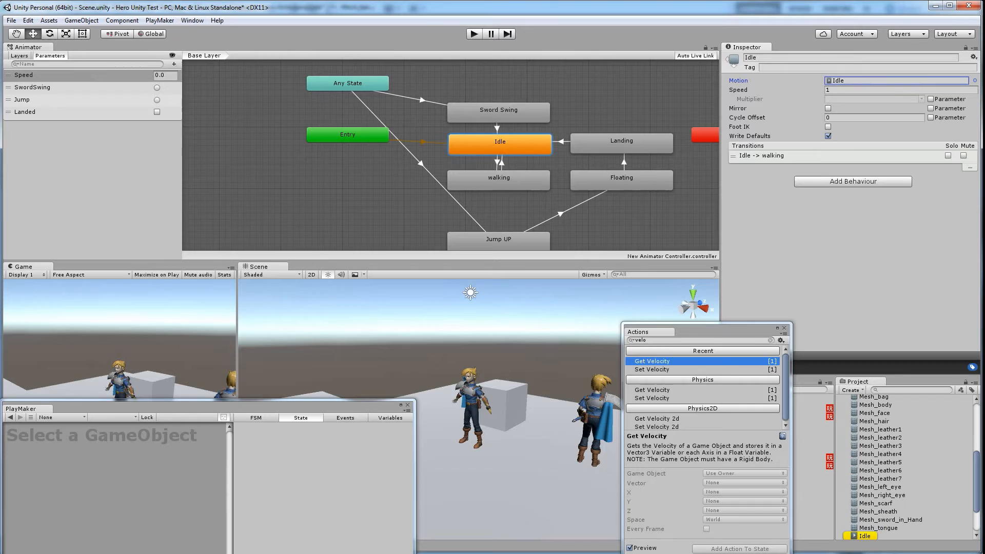
left_click(974, 81)
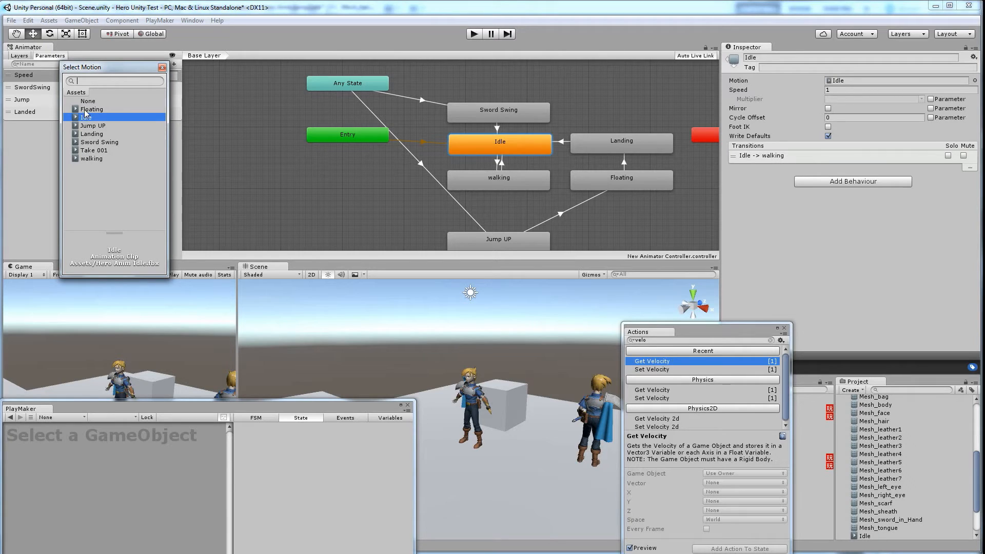
left_click(162, 67)
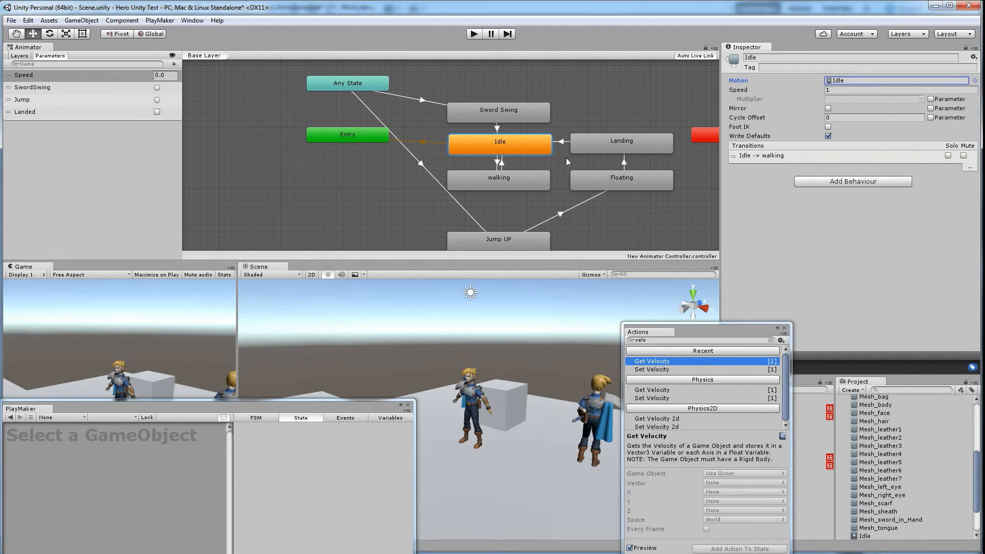
- Check the walking state's settings, and try to make a new transition from the Idle state
left_click(517, 186)
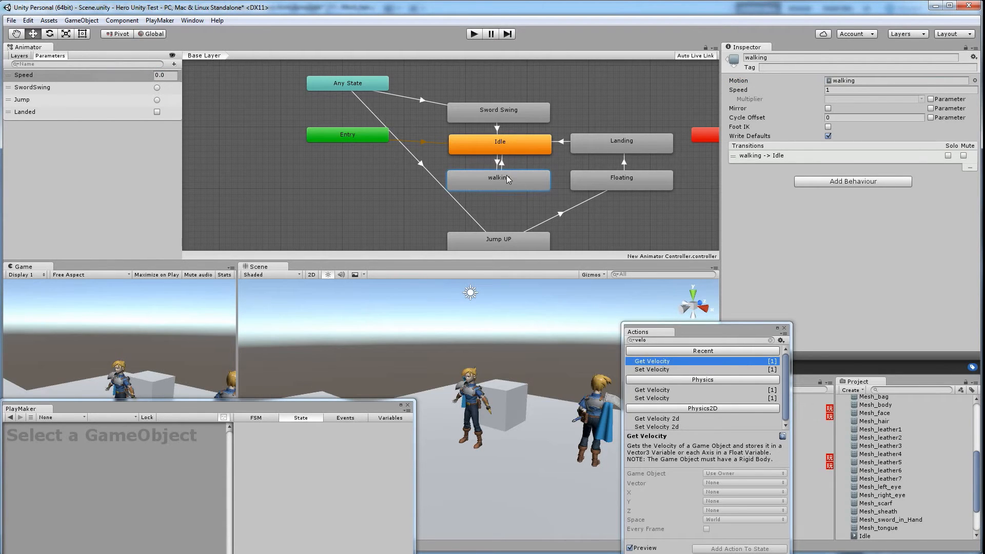
left_click(493, 165)
right_click(504, 148)
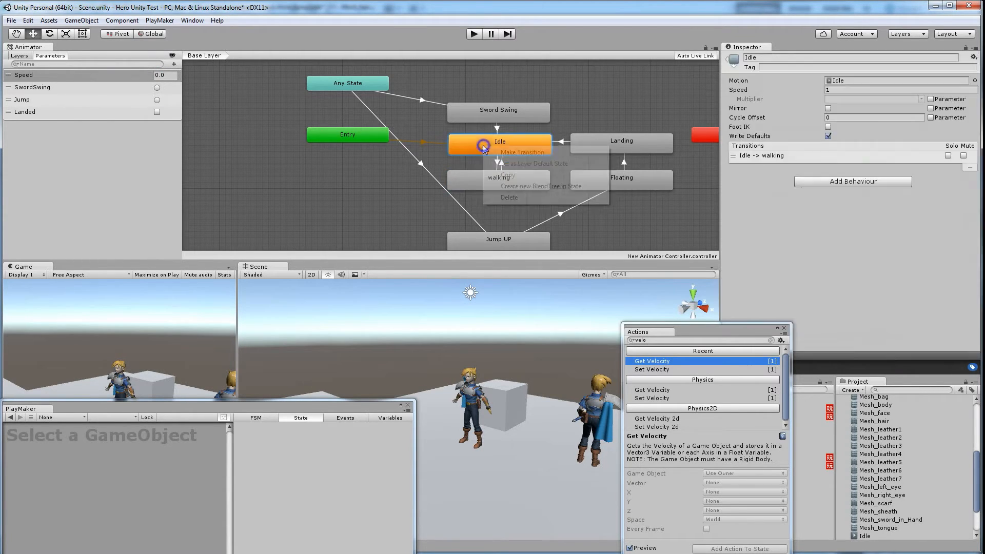
left_click(504, 154)
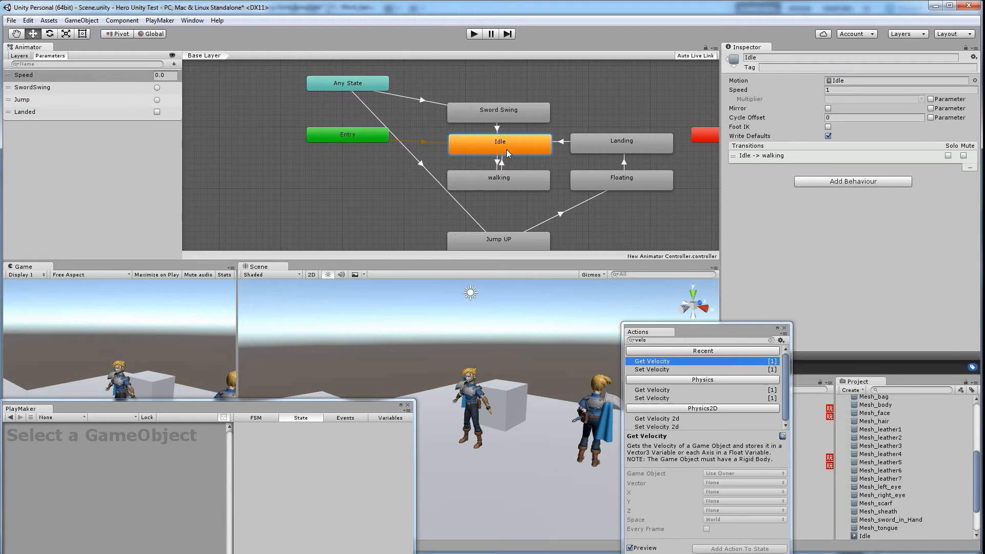
- Examine the Idle-to-walking transition's Speed condition and view the selectable parameters without changing the choice
left_click(496, 162)
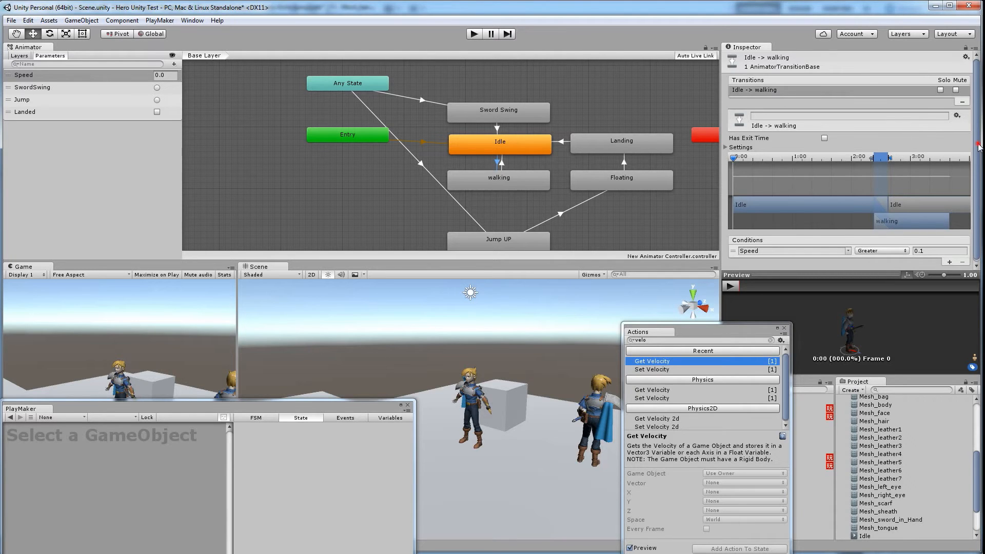
scroll(937, 184, "down", 1)
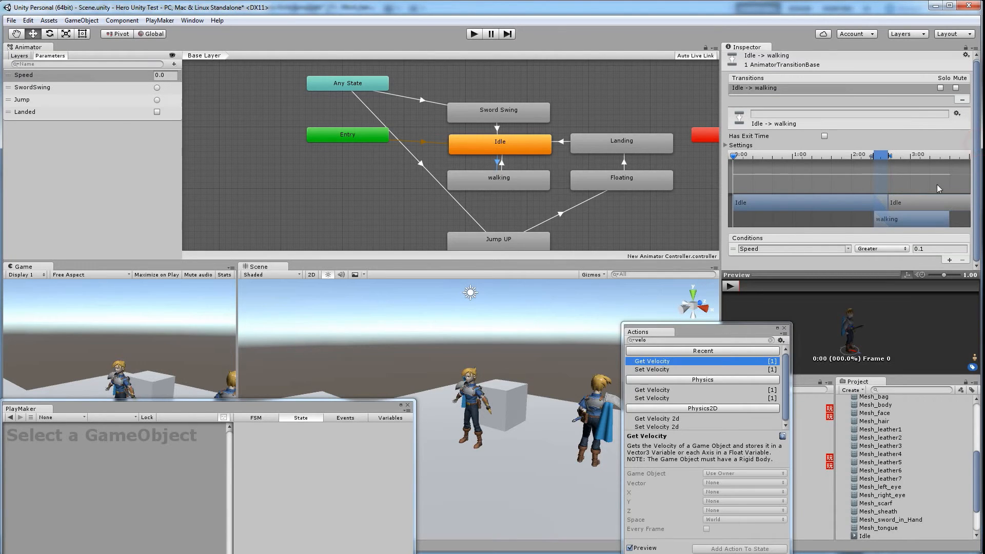
left_click(762, 249)
left_click(849, 249)
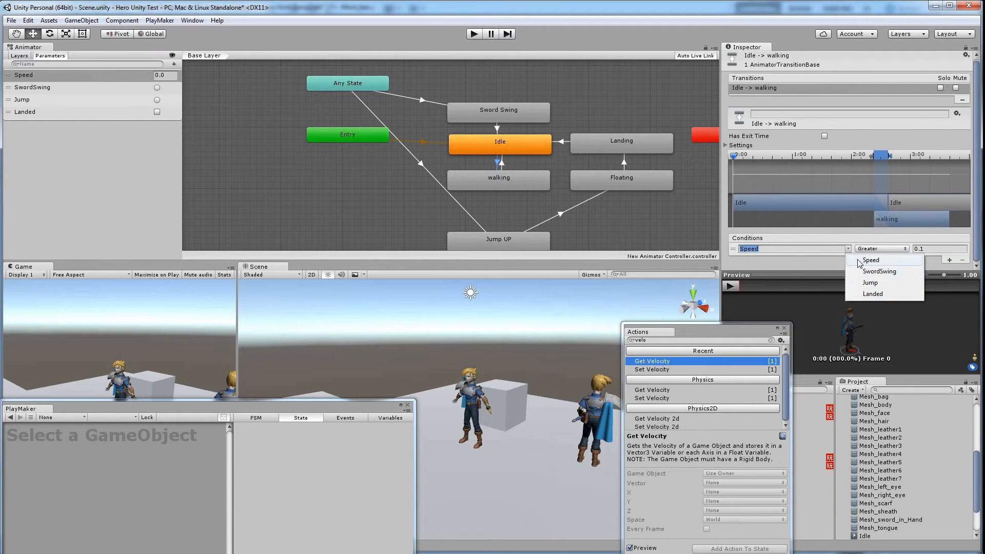
left_click(817, 263)
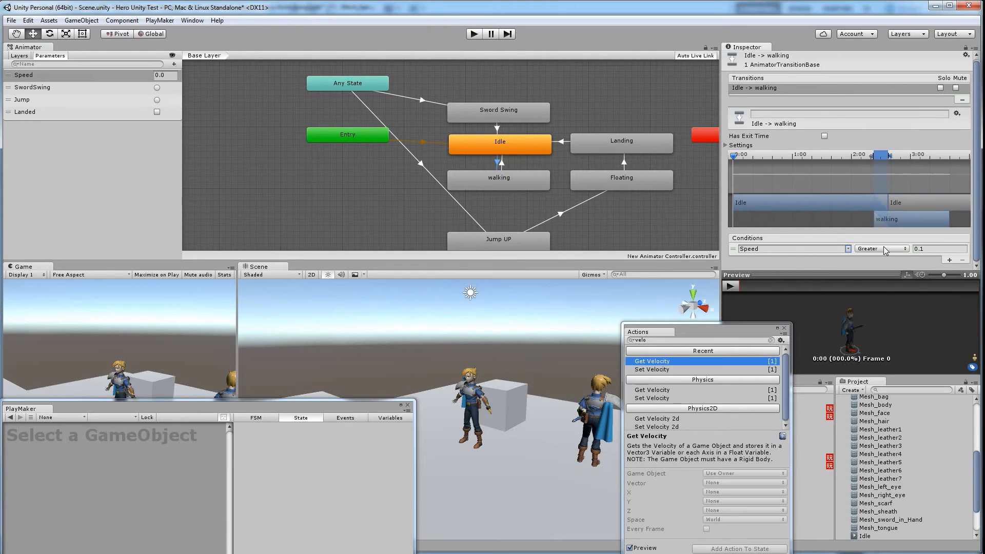
- Examine the walking-to-Idle transition's Speed condition and compare the Idle and walking states it connects
left_click(498, 180)
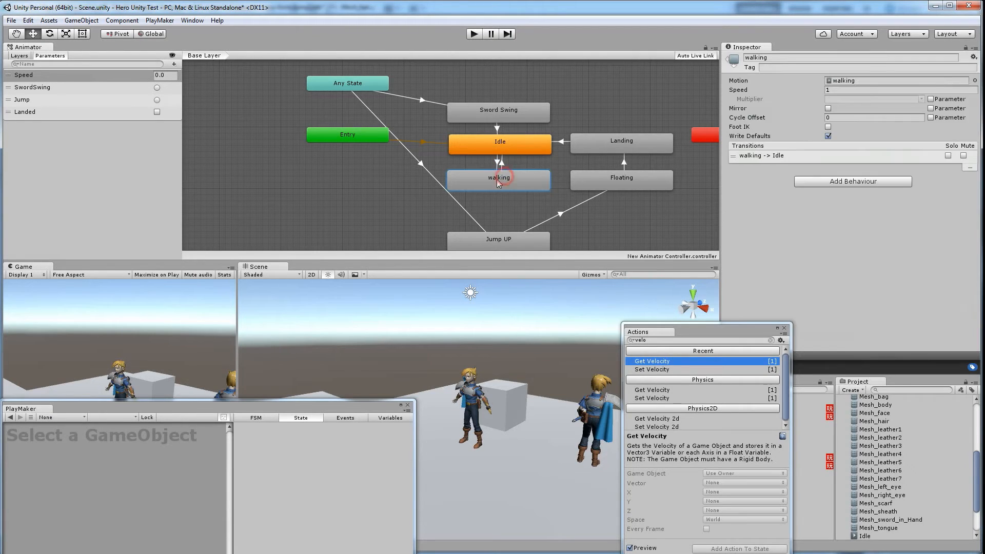
left_click(501, 163)
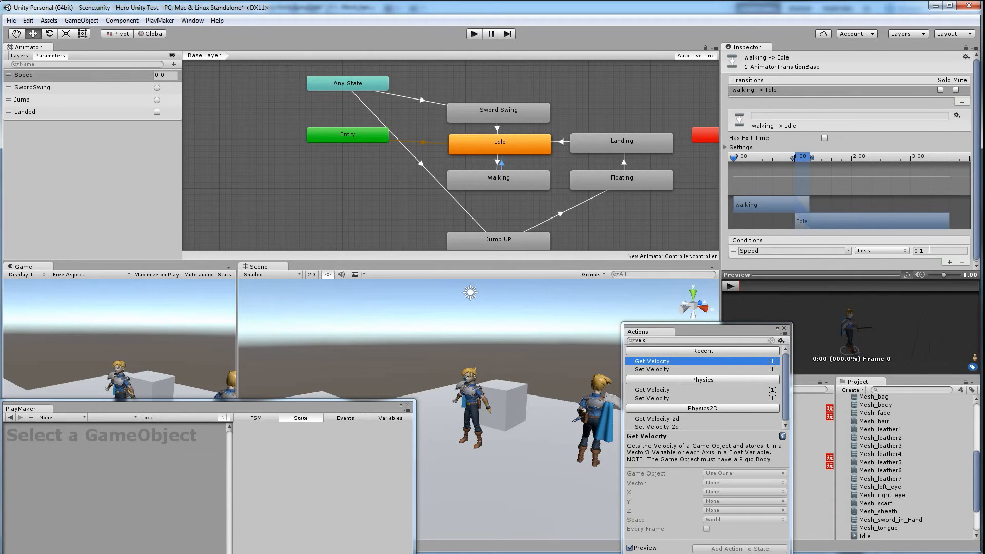
left_click(513, 147)
left_click(511, 178)
left_click(511, 144)
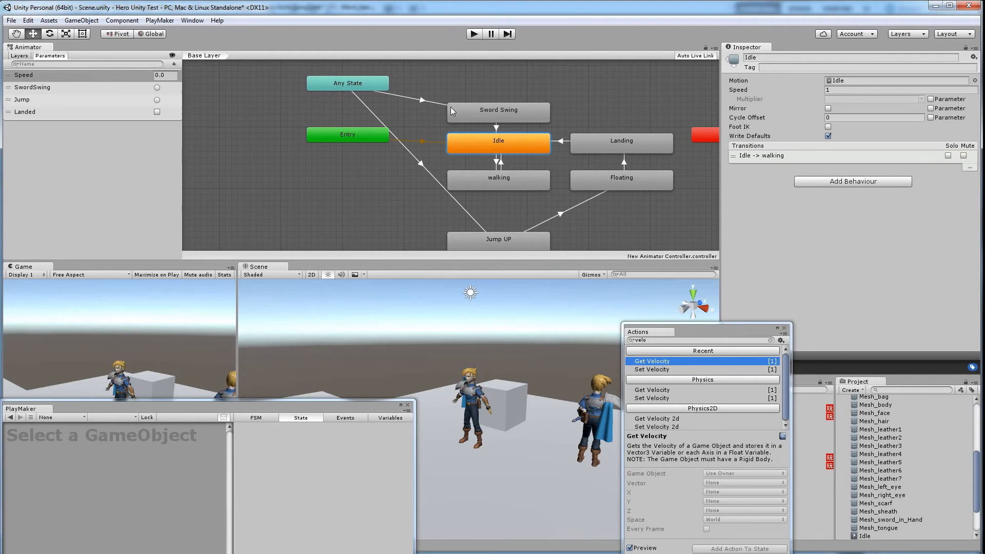
left_click(500, 165)
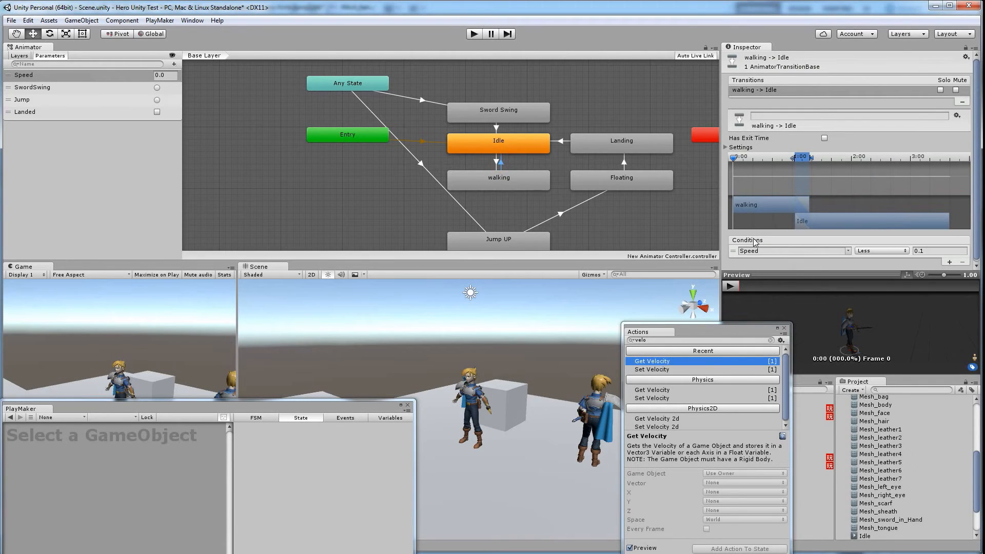
left_click(589, 108)
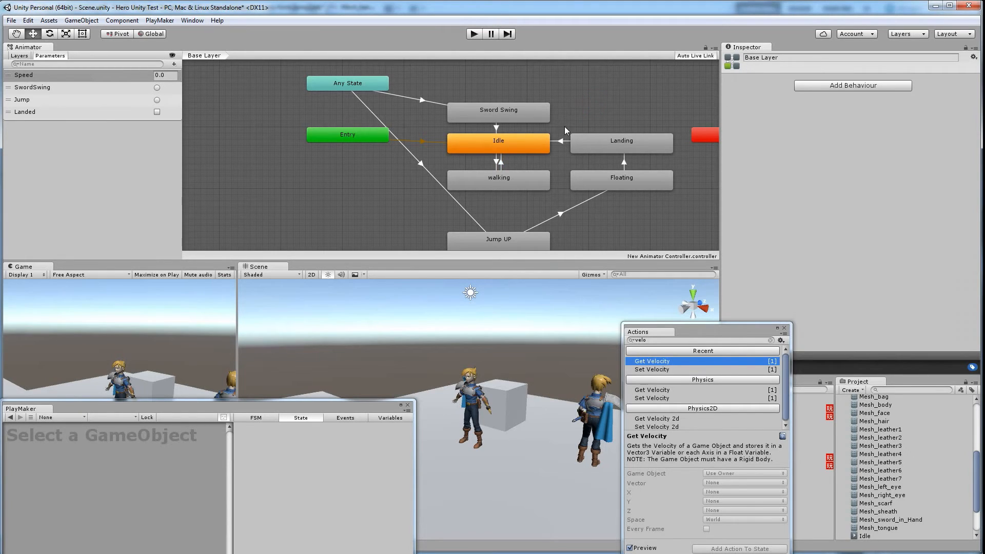
- Inspect Any State and the Sword Swing state, and check the condition on the transition between them
left_click(359, 83)
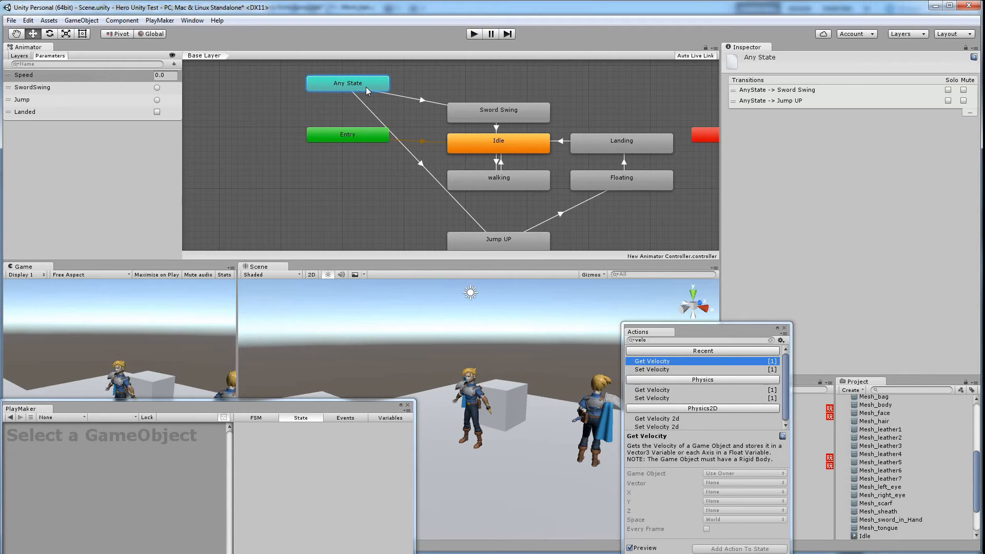
left_click(479, 112)
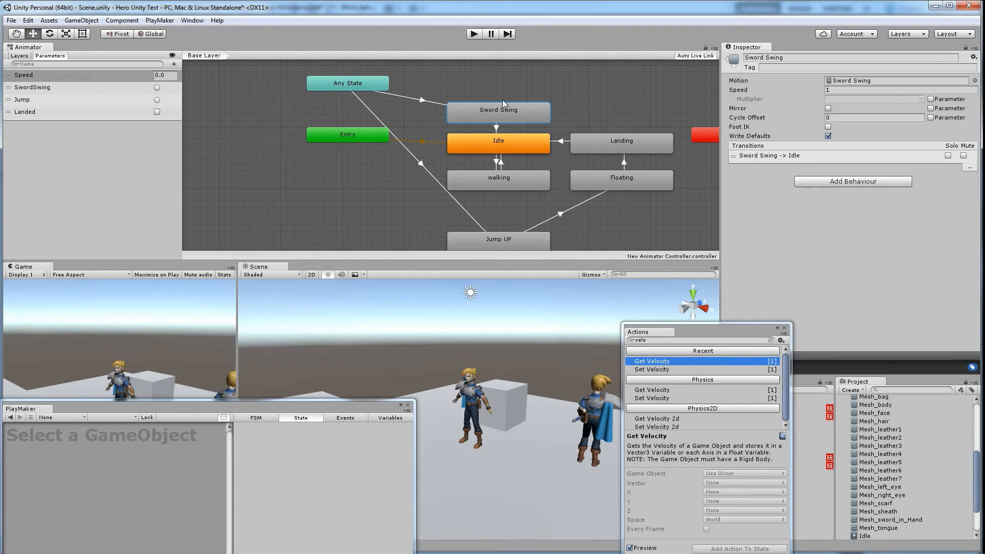
left_click(424, 99)
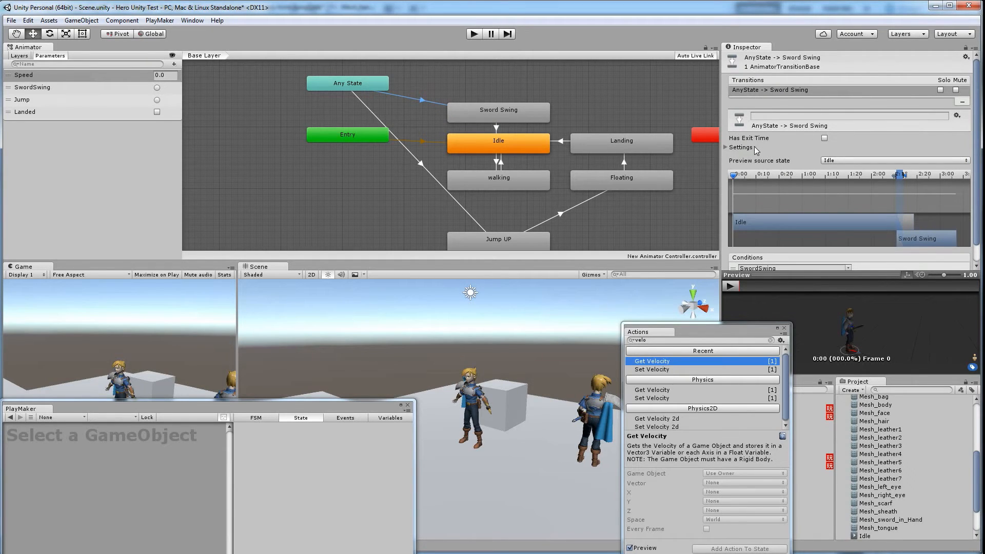
scroll(865, 105, "down", 1)
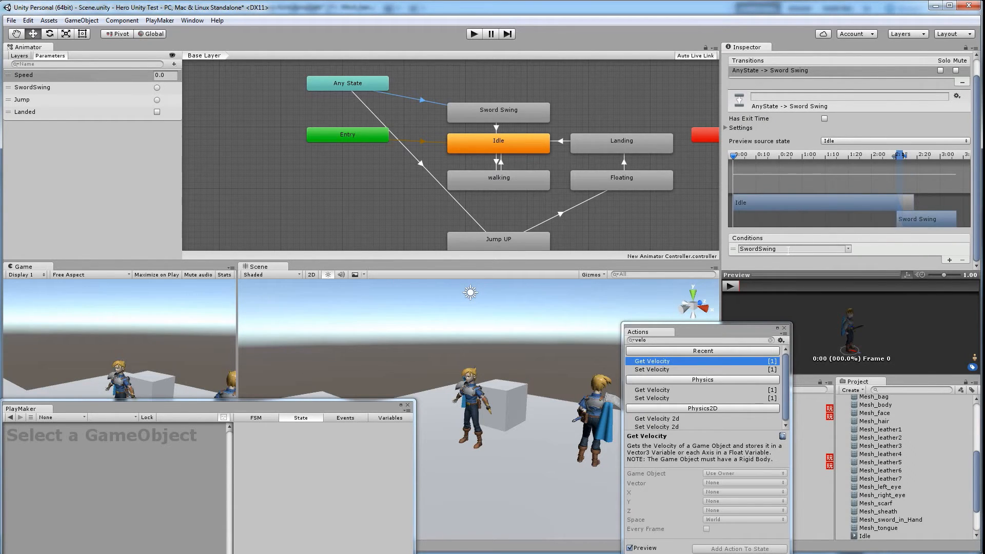
- Show the hero's Attack FSM in a raised PlayMaker window and examine the actions in its Idle and Attack states, including the animator trigger
left_click(468, 398)
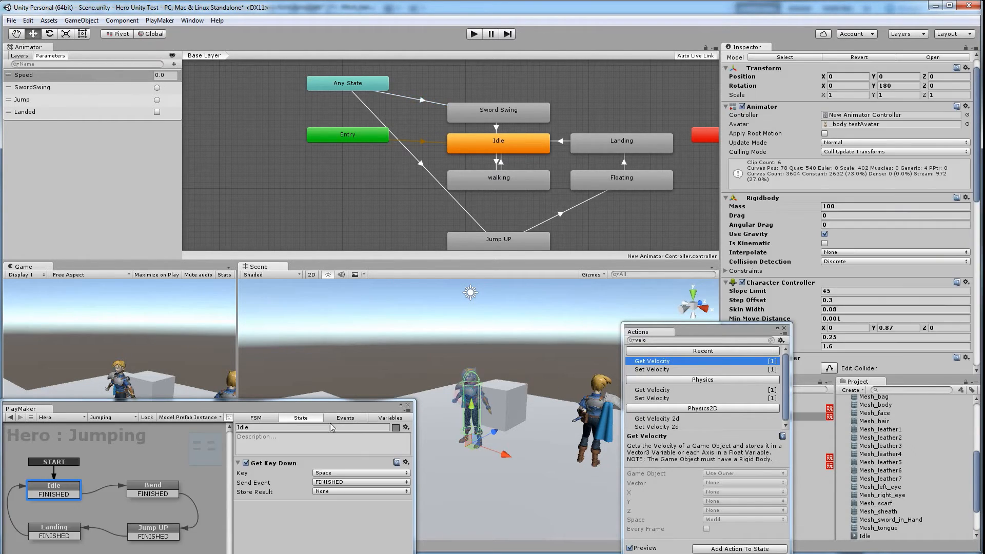
left_click(329, 406)
left_click_drag(330, 400, 333, 256)
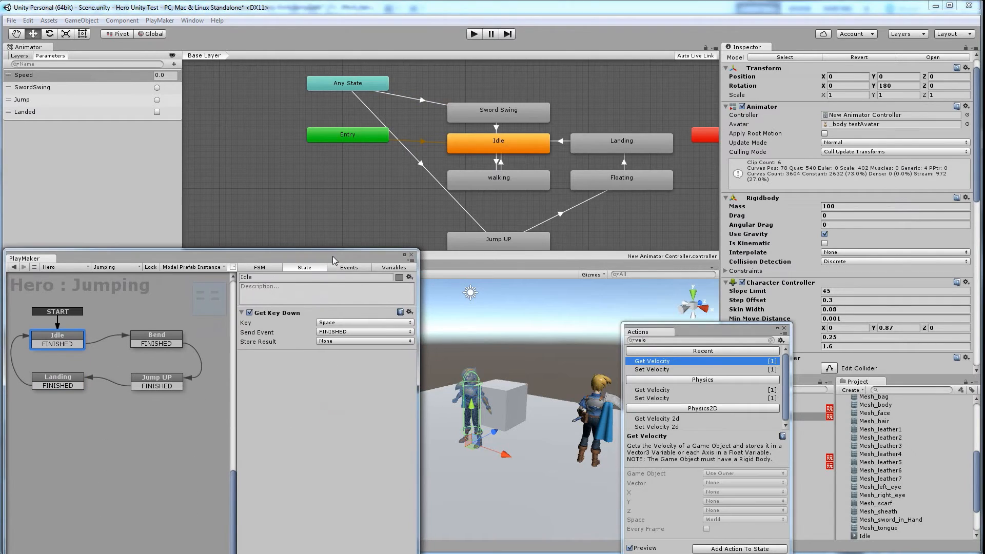
left_click(108, 267)
left_click(105, 260)
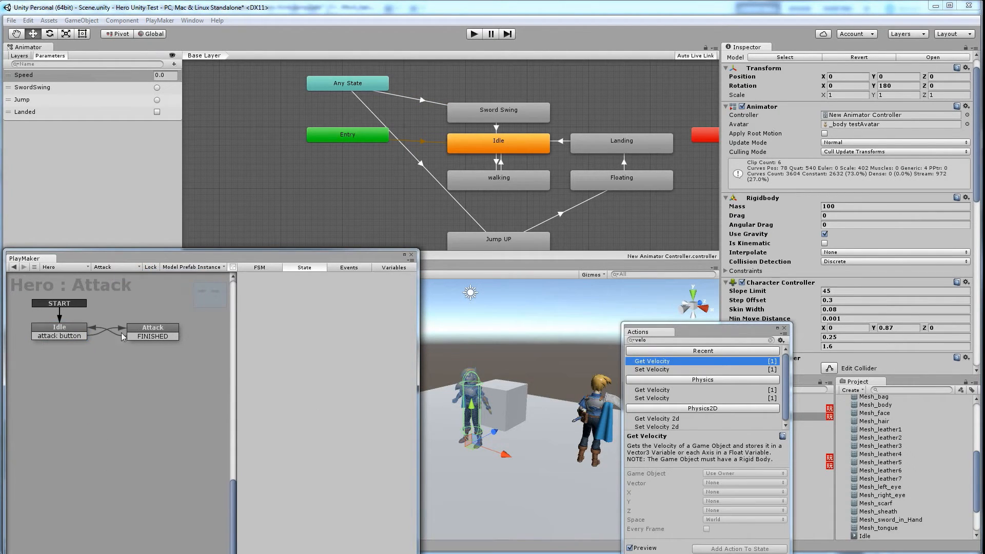
left_click(84, 336)
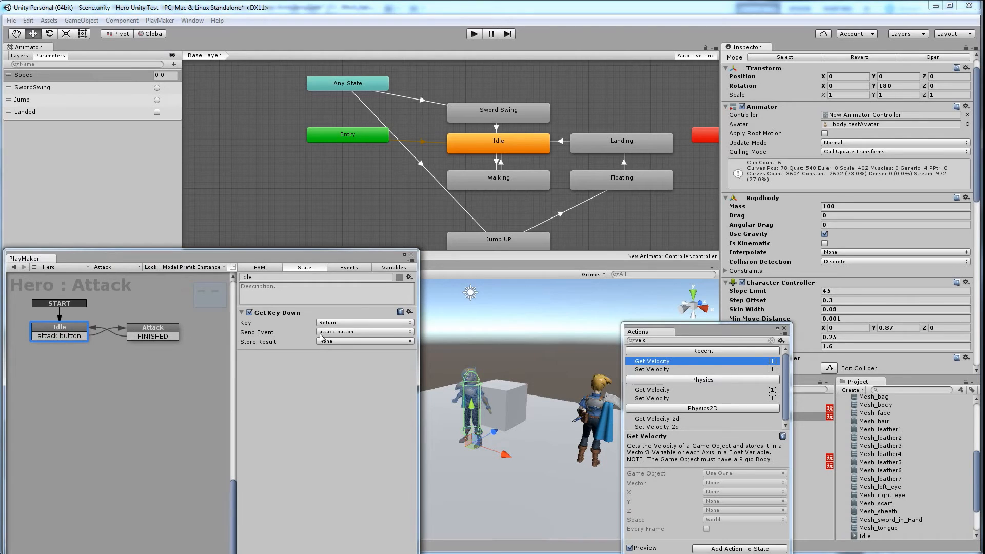
left_click(157, 328)
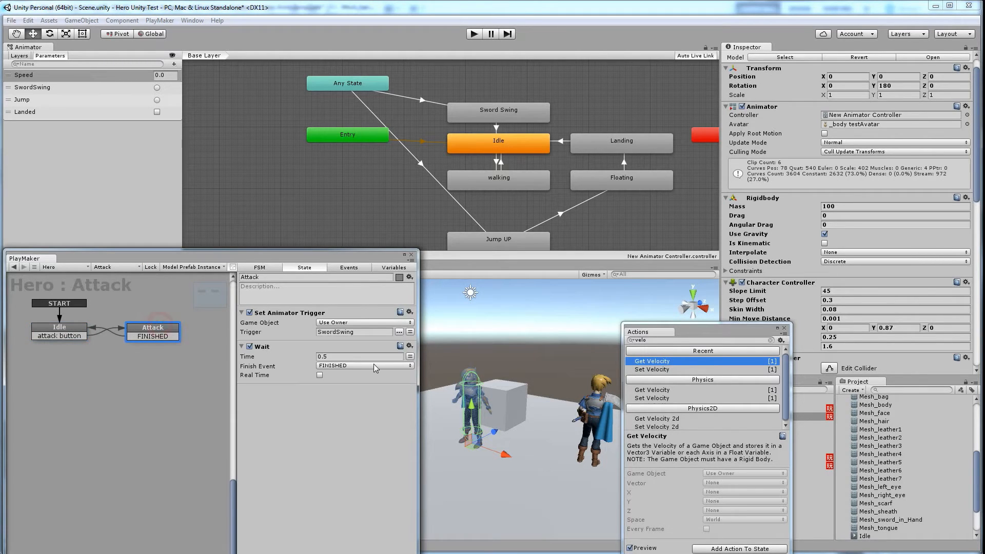
left_click(317, 332)
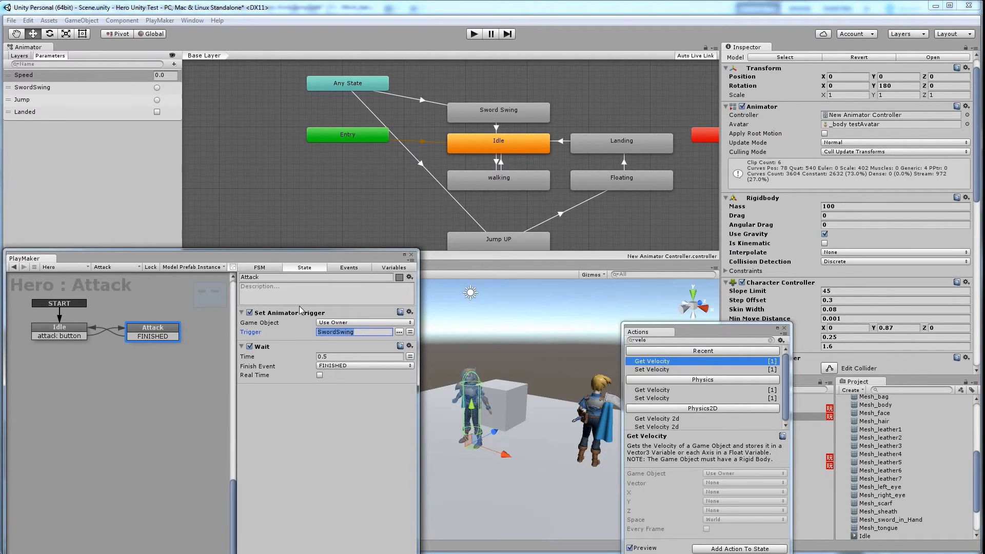
- Review the transition from Any State into Sword Swing, and check the exit time and conditions of the Sword Swing-to-Idle transition
left_click(417, 97)
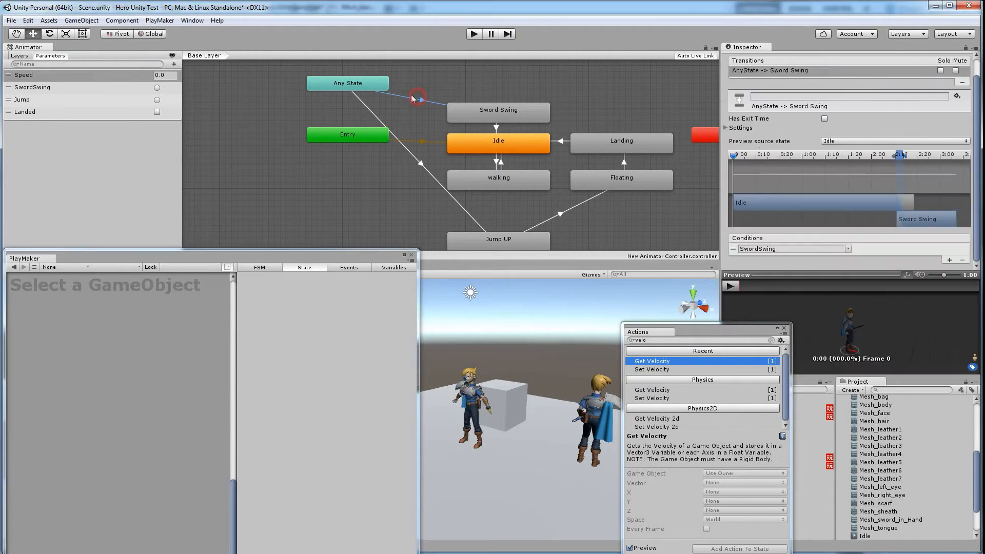
left_click(518, 116)
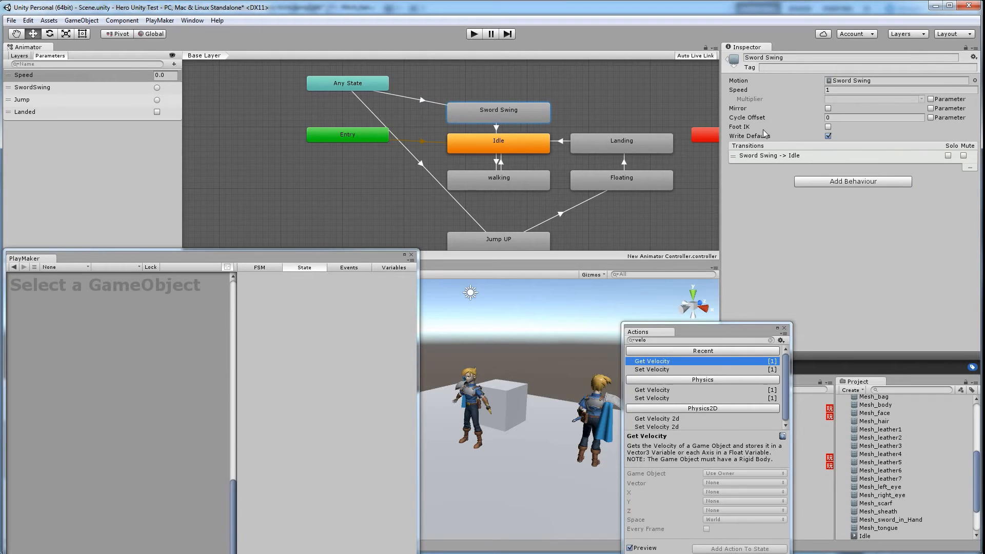
left_click(495, 127)
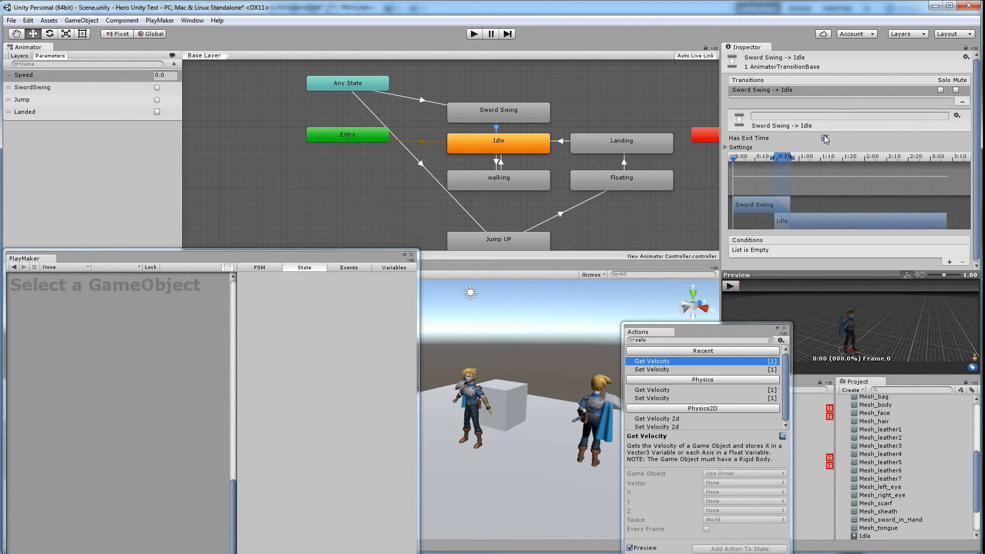
left_click(547, 147)
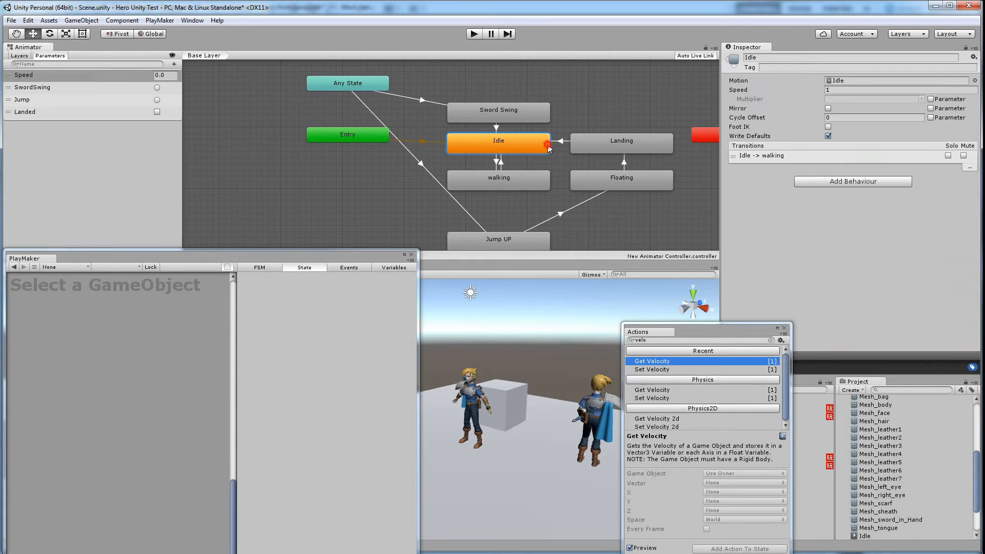
left_click(542, 117)
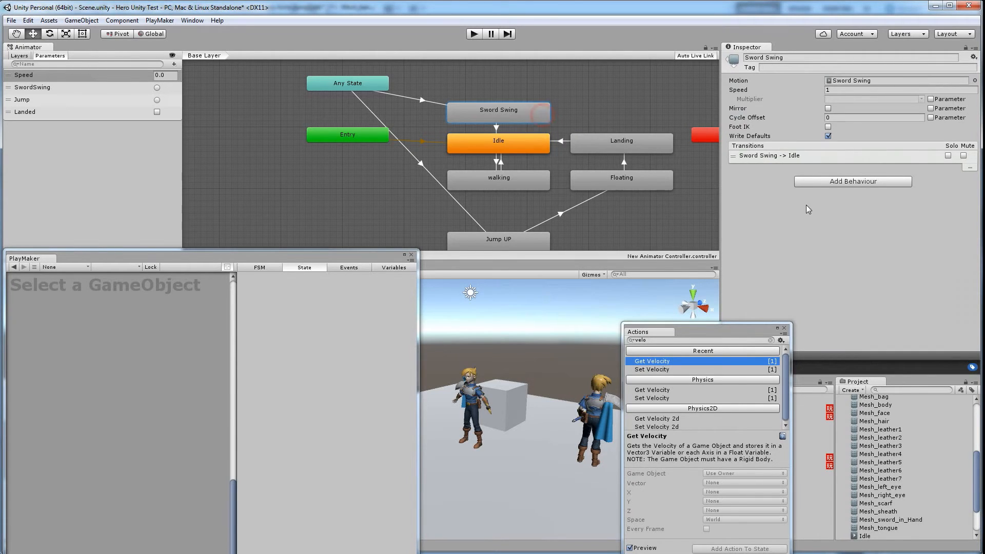
left_click(495, 128)
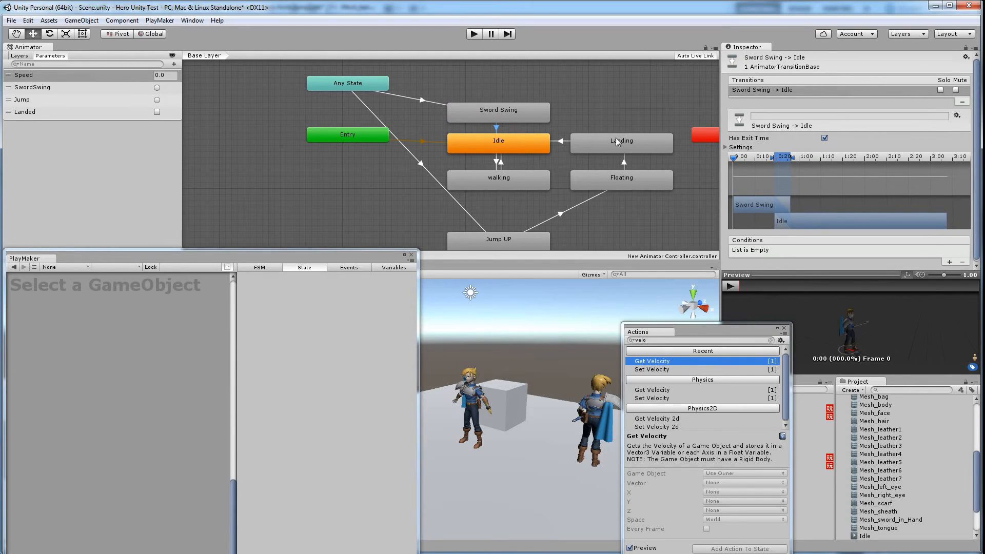
left_click(541, 139)
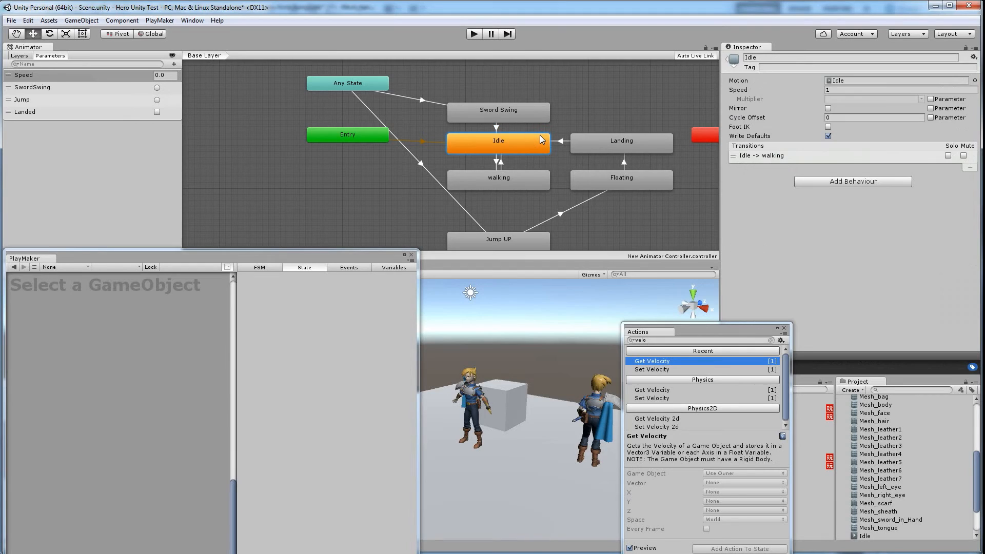
- Check the Jump UP state's motion and the condition on the transition from Any State to Jump UP
left_click(354, 85)
left_click(422, 163)
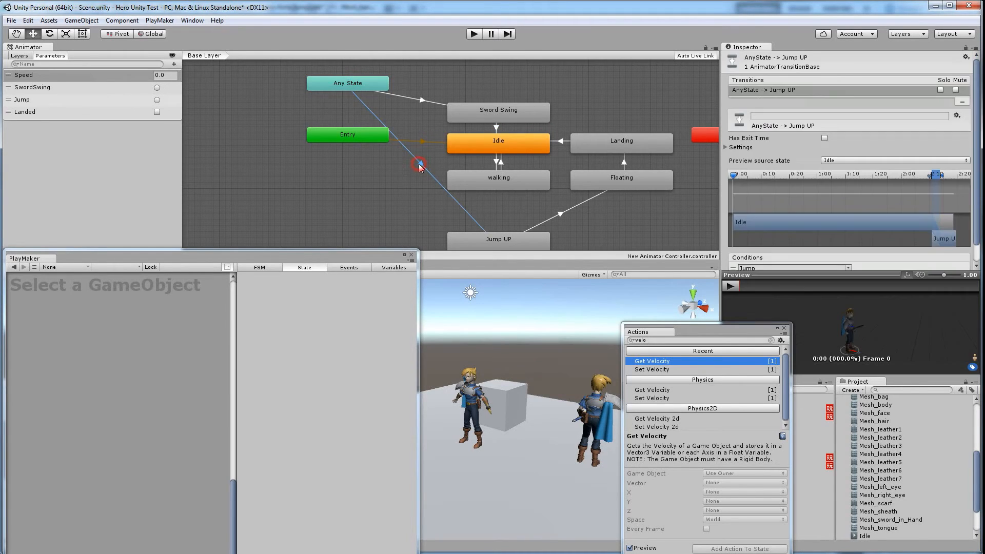
right_click(425, 219)
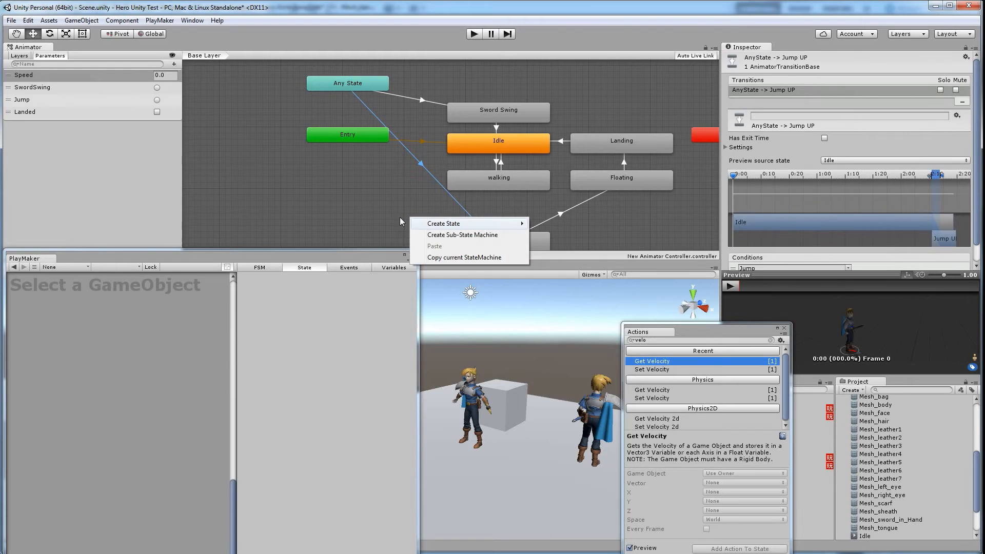
left_click(400, 218)
left_click(505, 242)
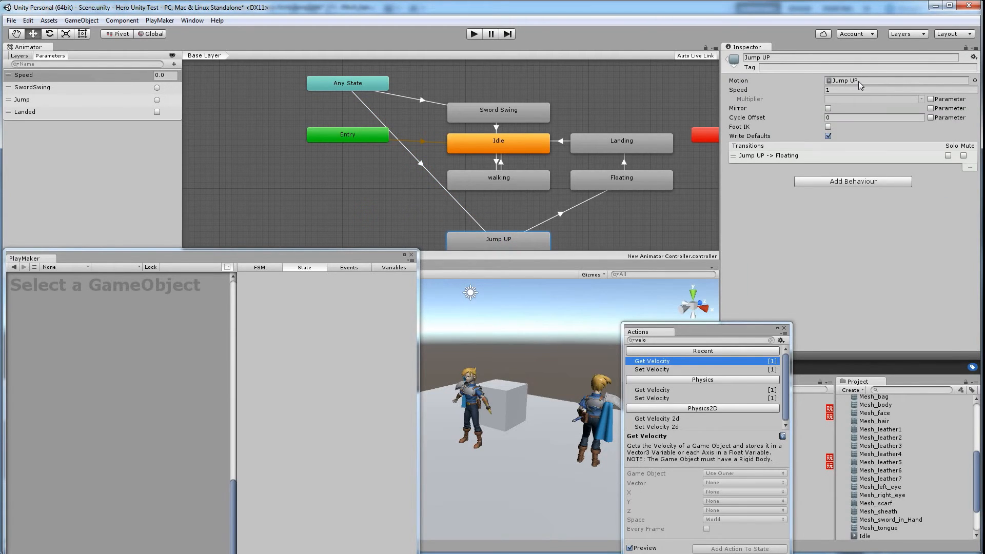
left_click(423, 167)
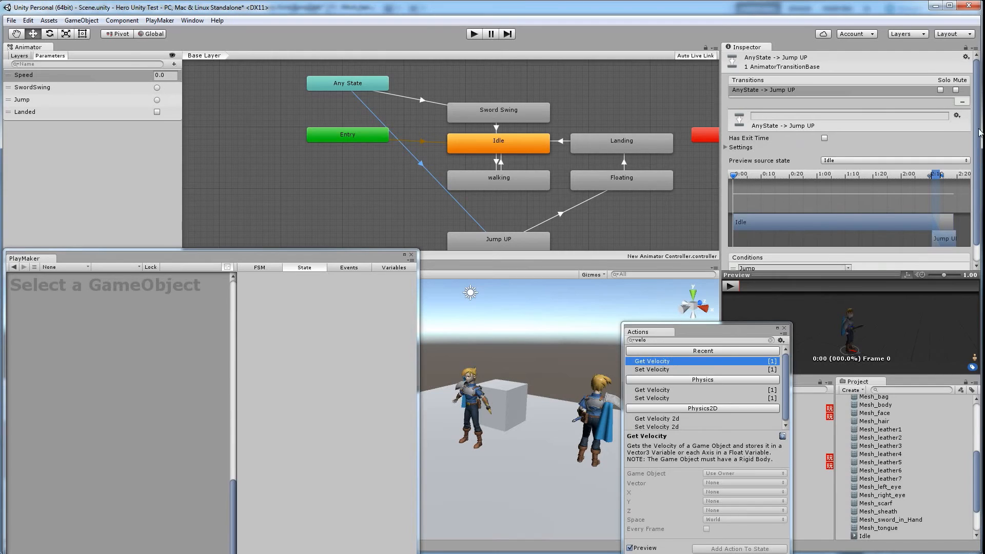
scroll(946, 104, "down", 1)
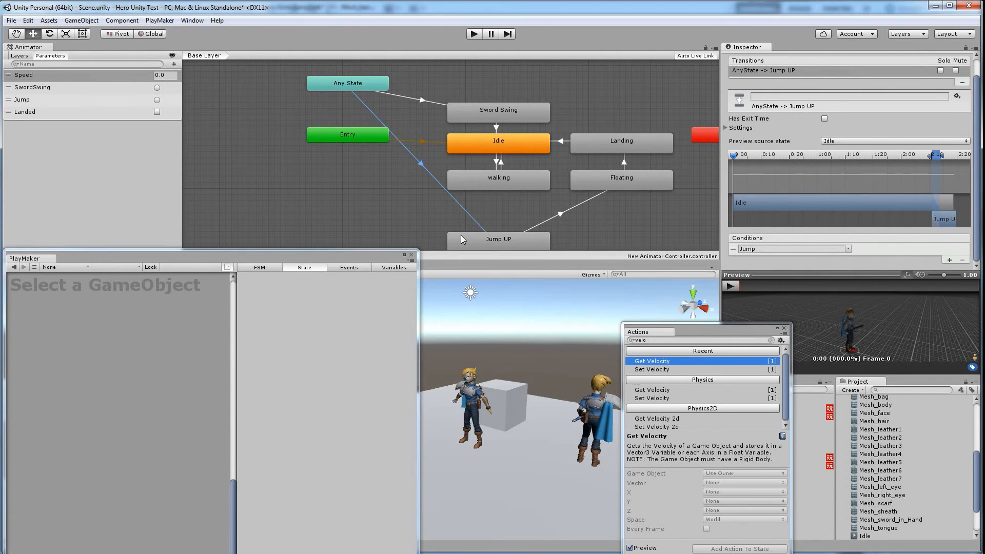
- Examine the Jump UP-to-Floating transition's exit time and conditions, and the Floating state's motion
left_click(508, 242)
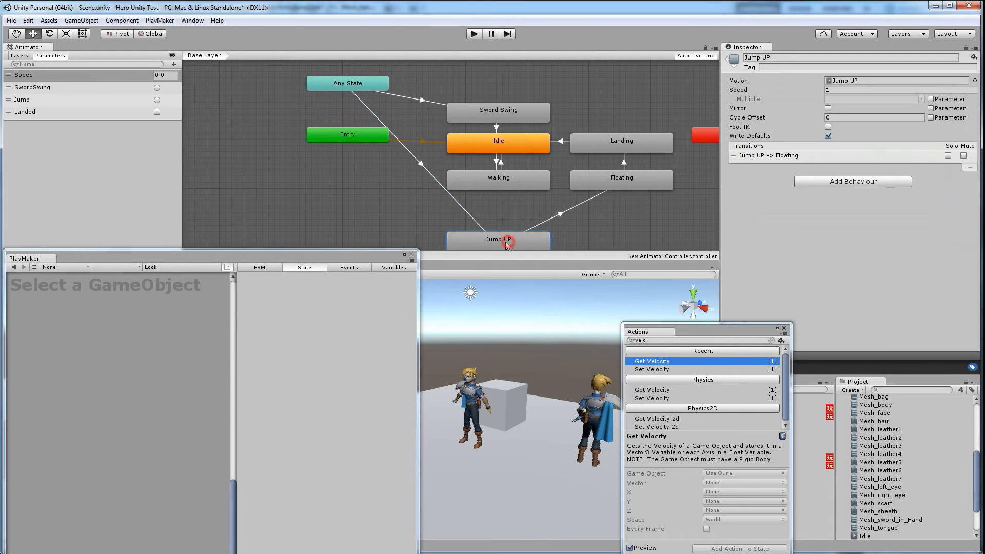
left_click(560, 215)
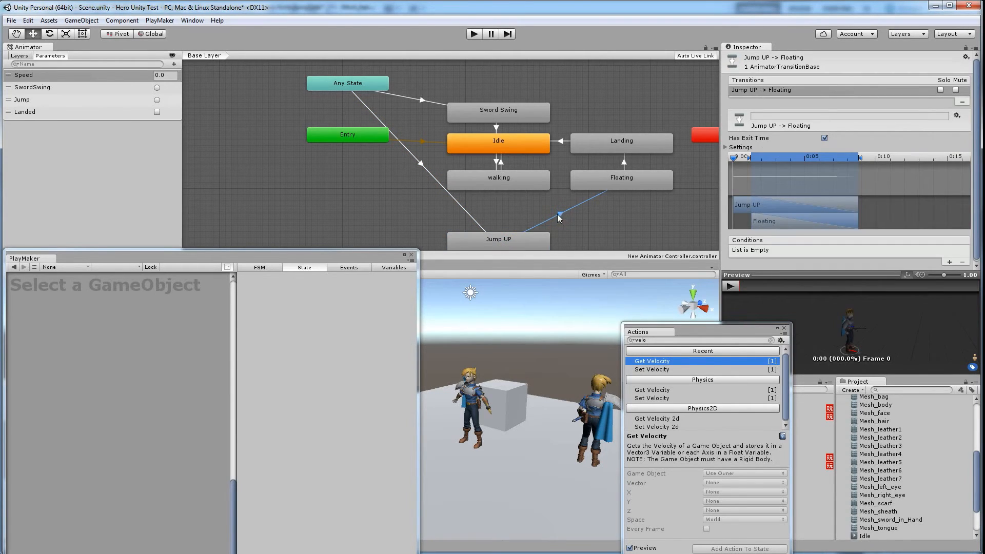
left_click(622, 180)
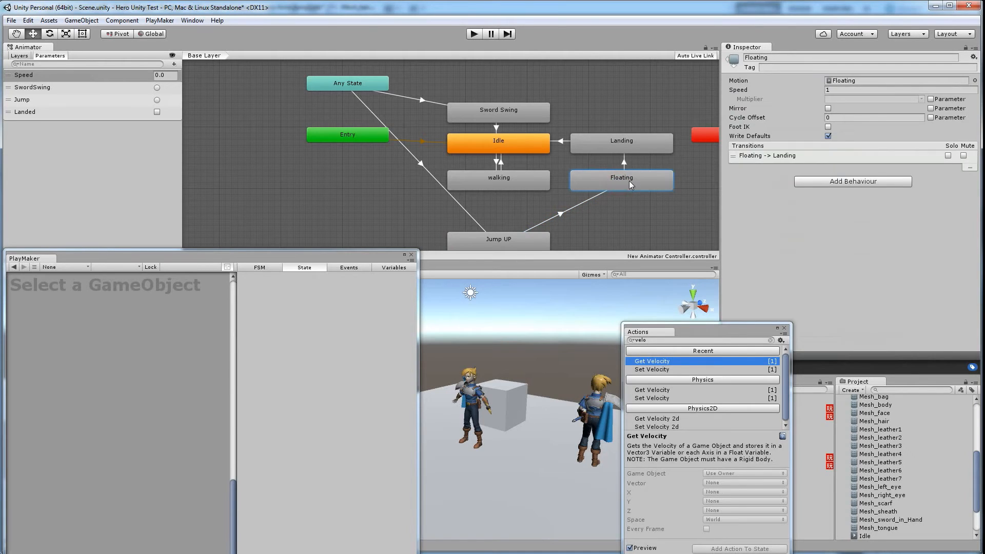
left_click(583, 202)
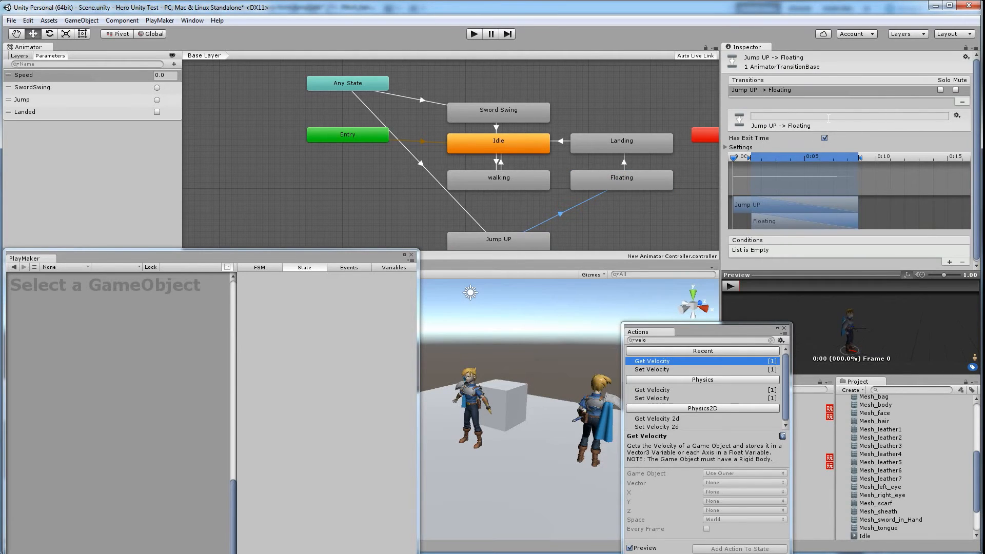
- Check the Floating state's settings, and the exit time and condition of its transition to Landing
left_click(521, 239)
left_click(635, 186)
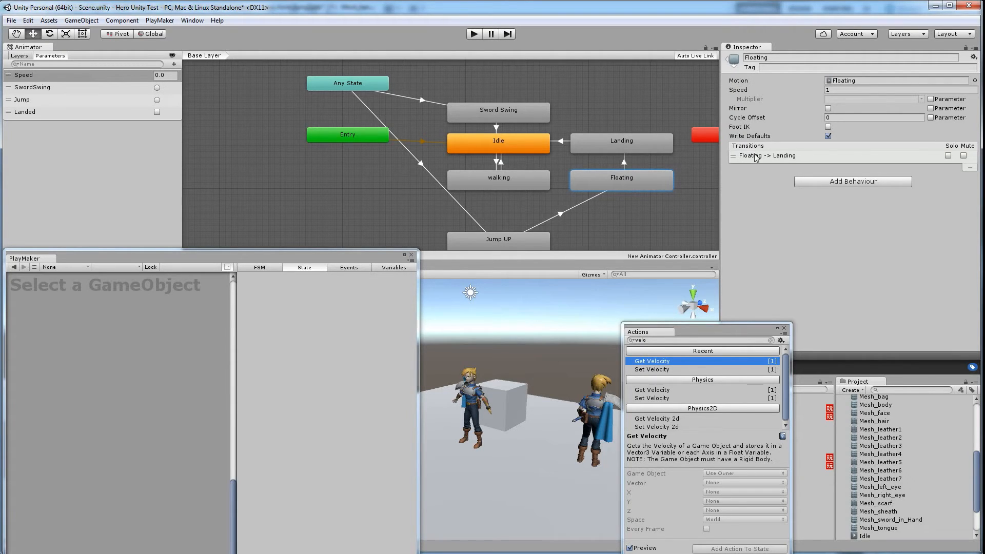
left_click(622, 164)
left_click(626, 177)
left_click(625, 163)
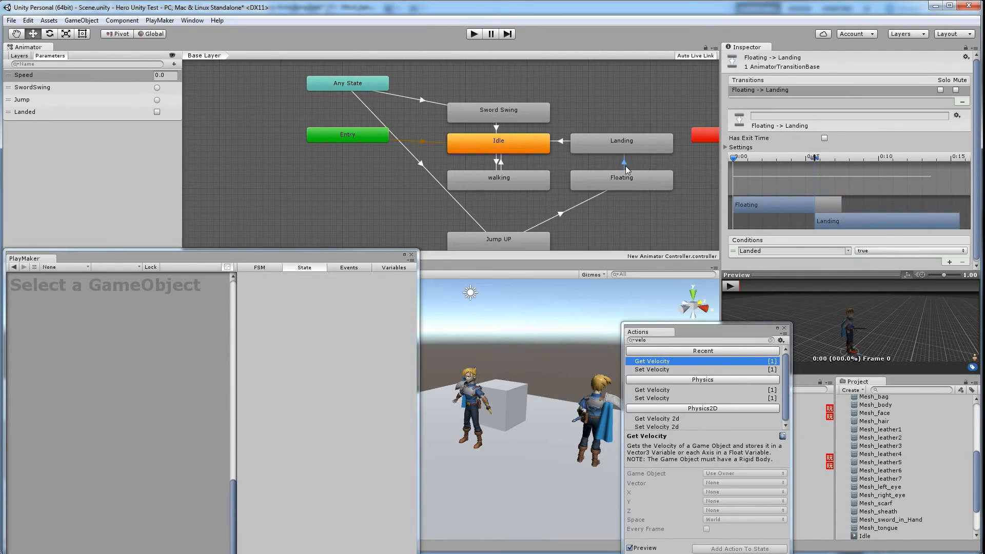
- Review the Landing state's motion and the exit time and conditions of its transition to Idle, ending on the Idle state
left_click(633, 146)
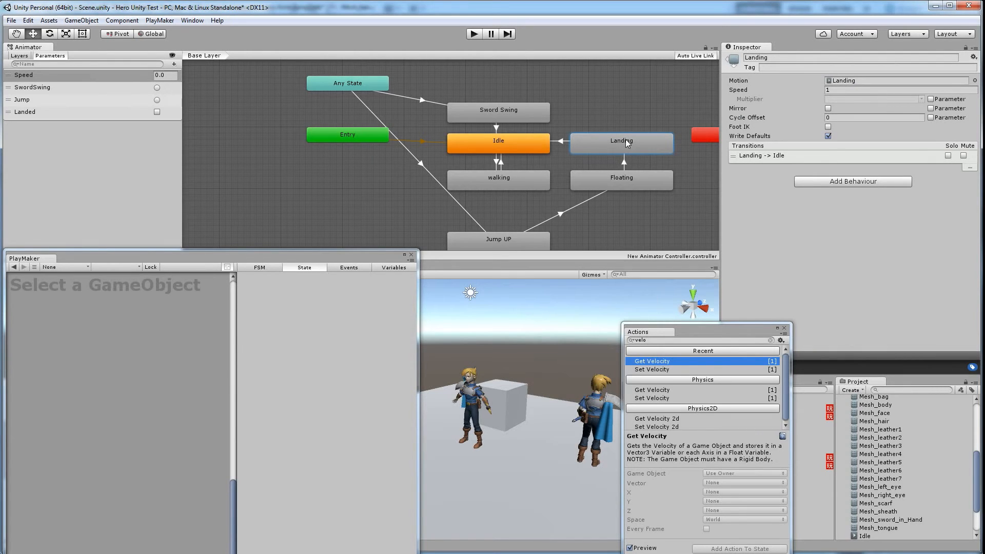
left_click(762, 156)
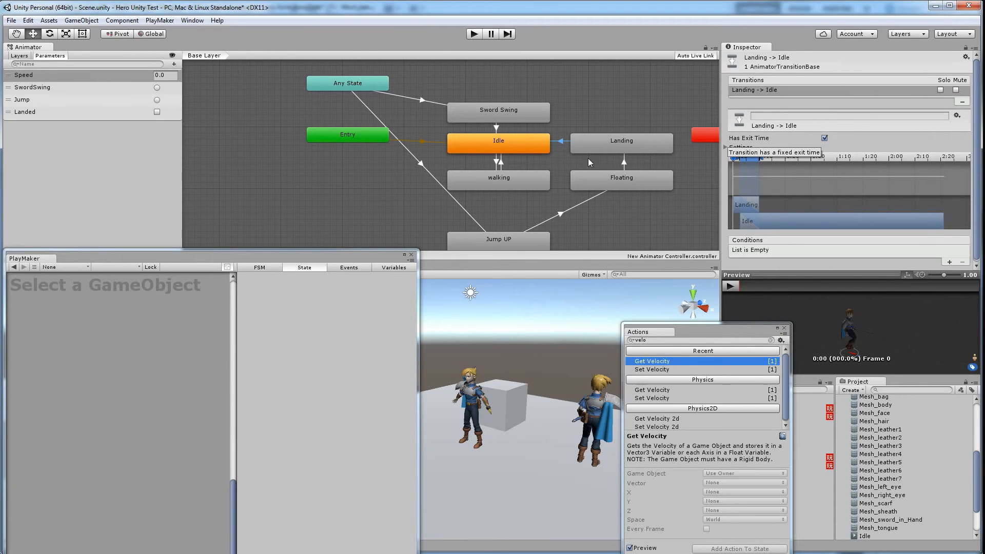
left_click(543, 149)
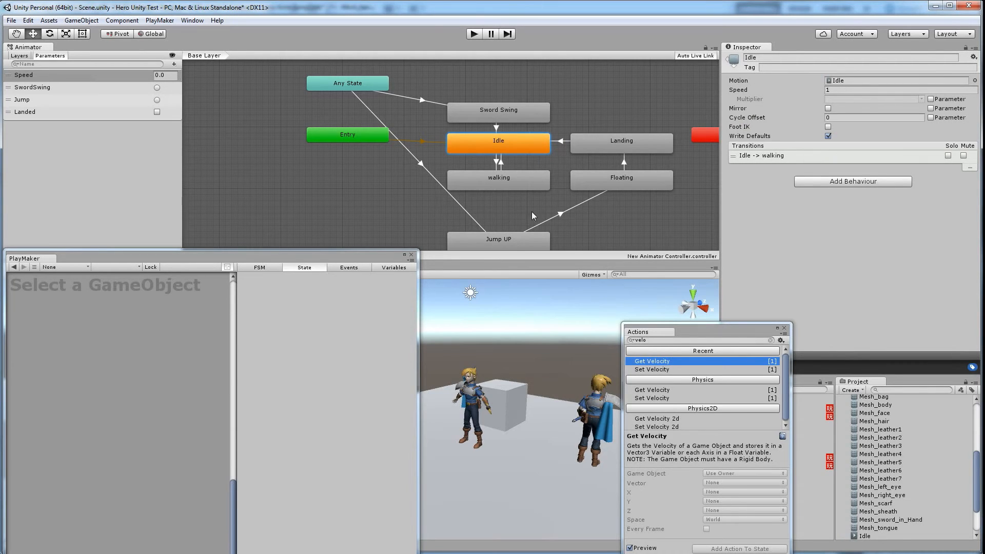
- Play the scene with the PlayMaker window closed and walk the hero around, watching the Idle and walking states and the Speed parameter
left_click(473, 34)
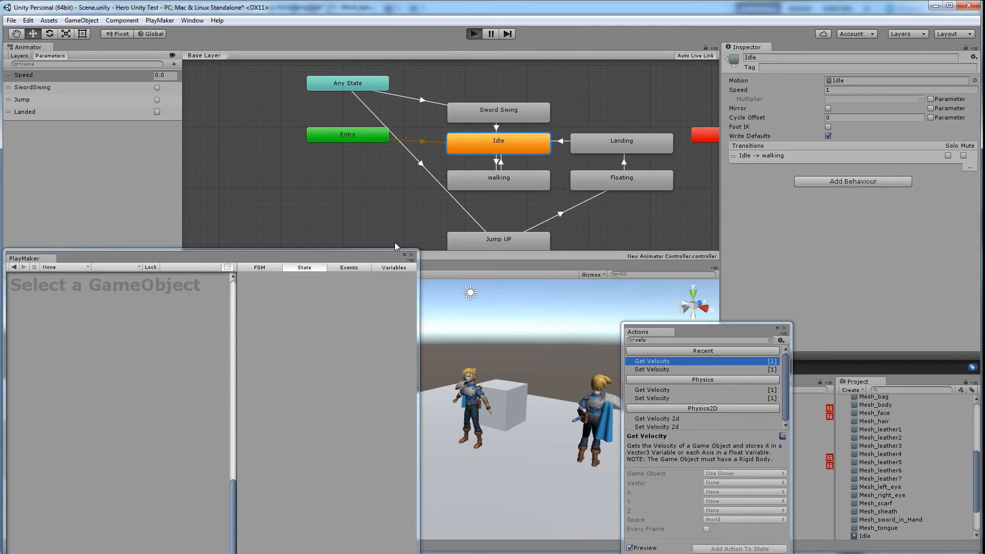
left_click(412, 254)
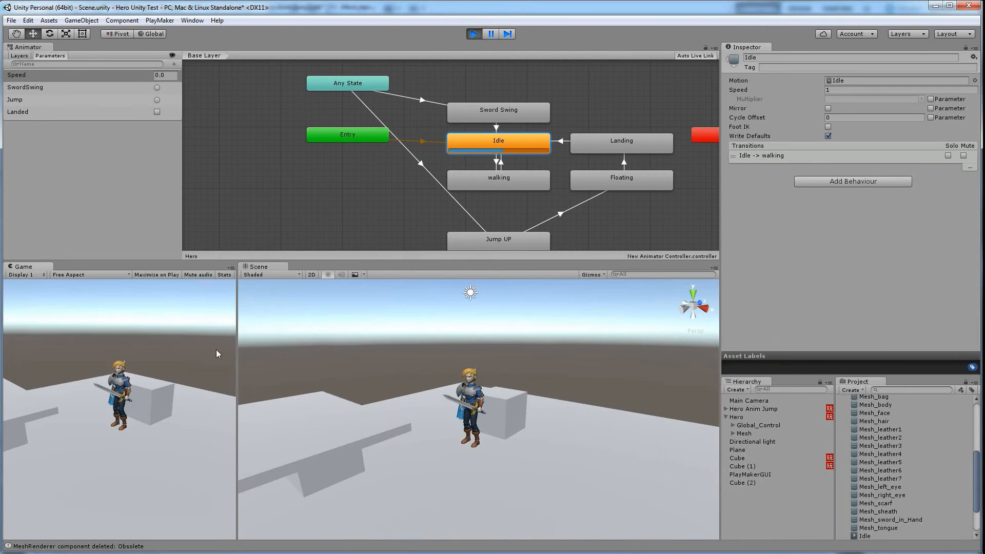
key("w")
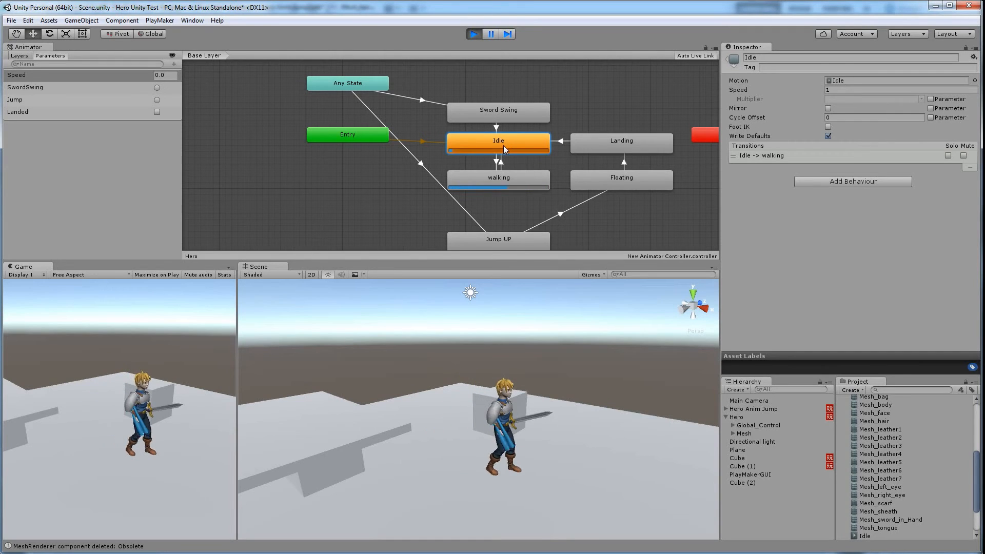
key("d")
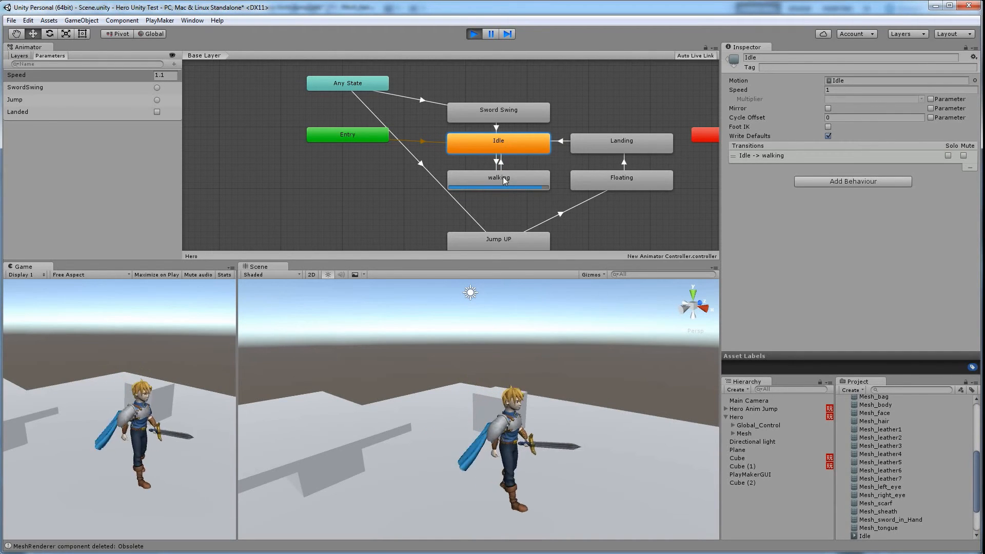
key("a")
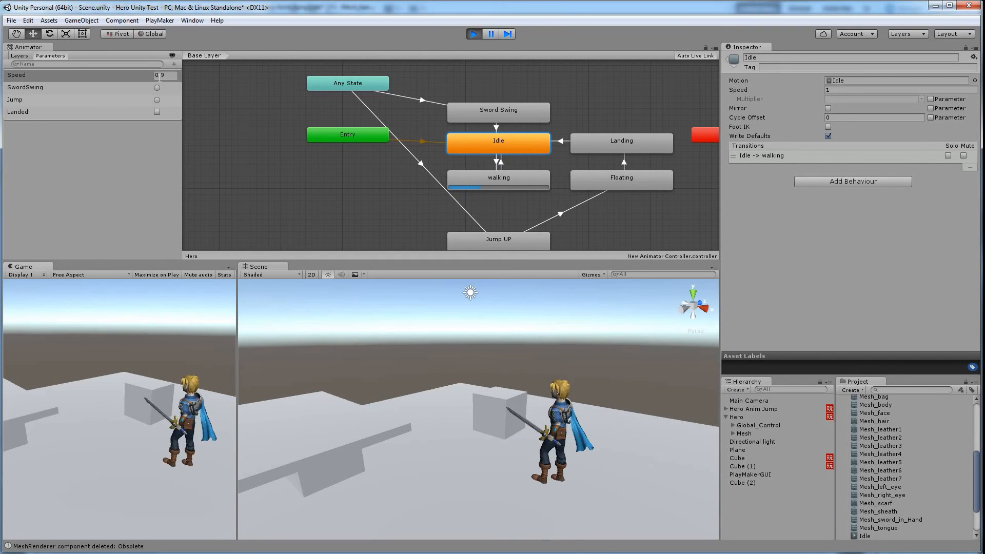
key("d")
key("s")
key("a")
key("w")
key("d")
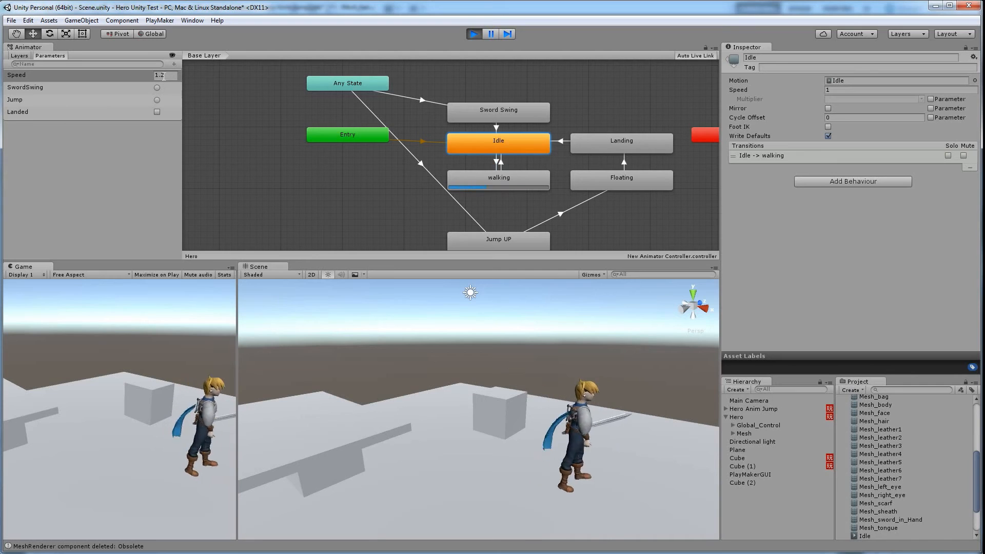
key("a")
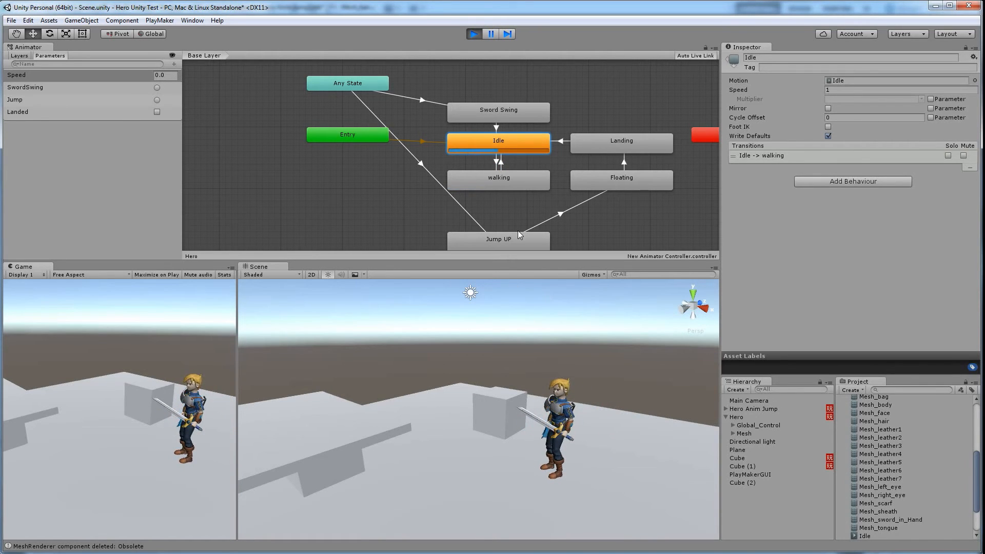
- Make the hero swing his sword several times and watch the Sword Swing state return to Idle
key("space")
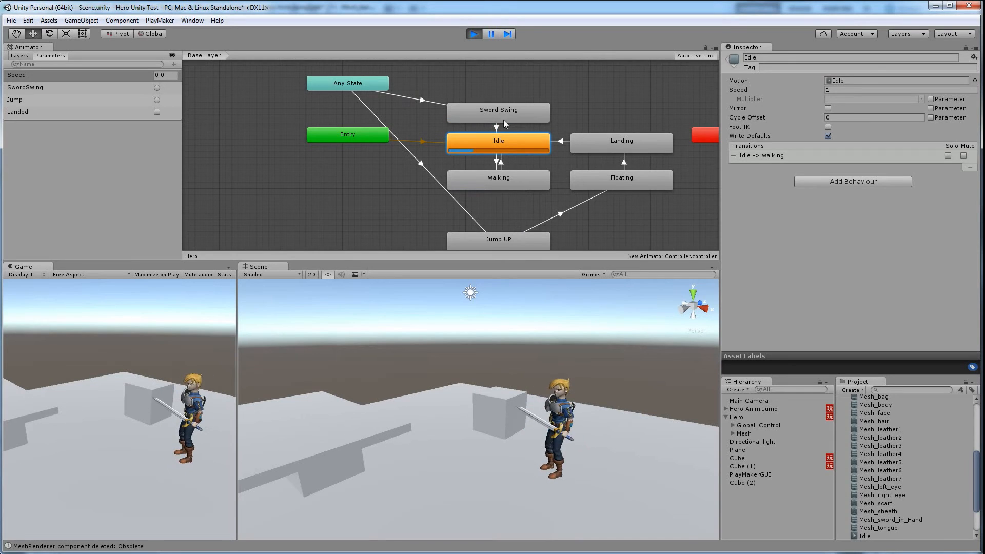
key("space")
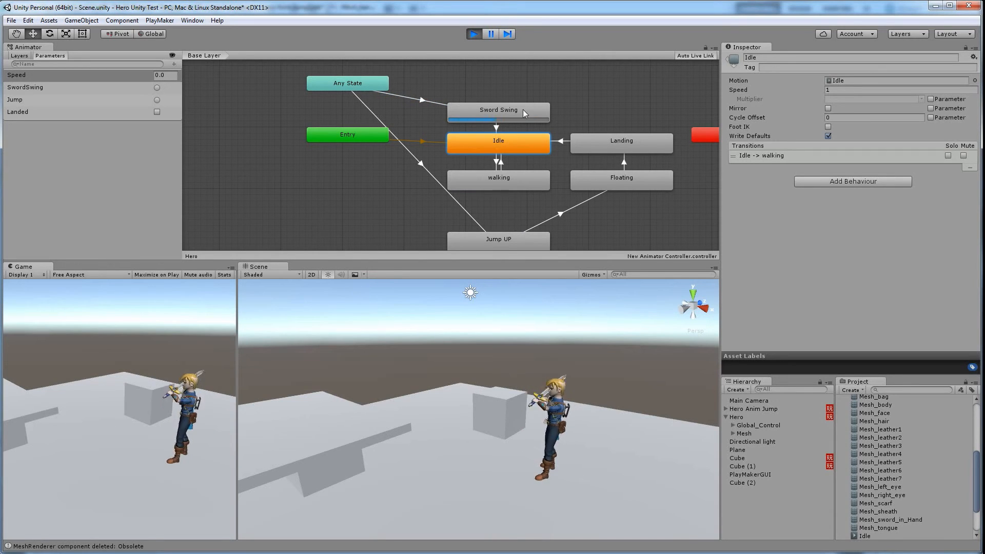
key("space")
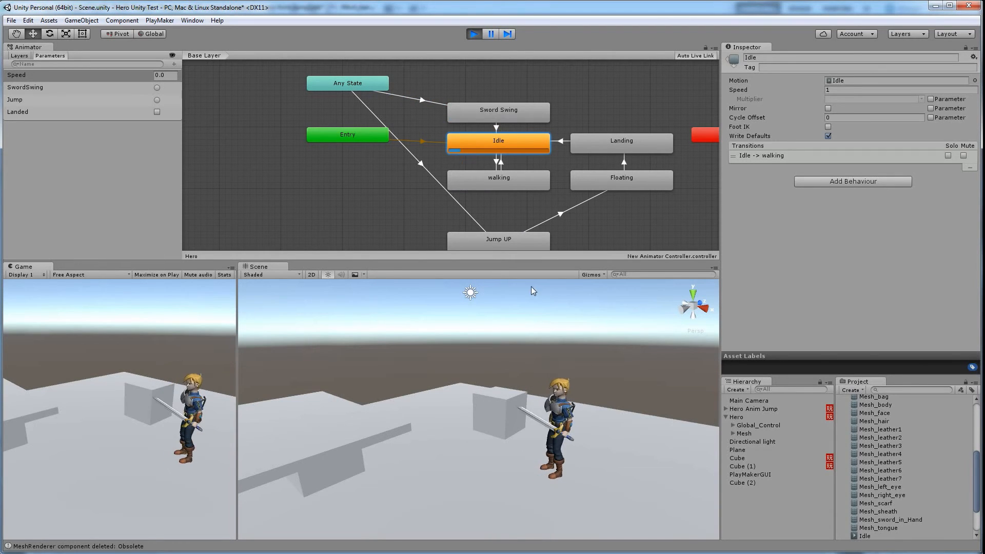
key("space")
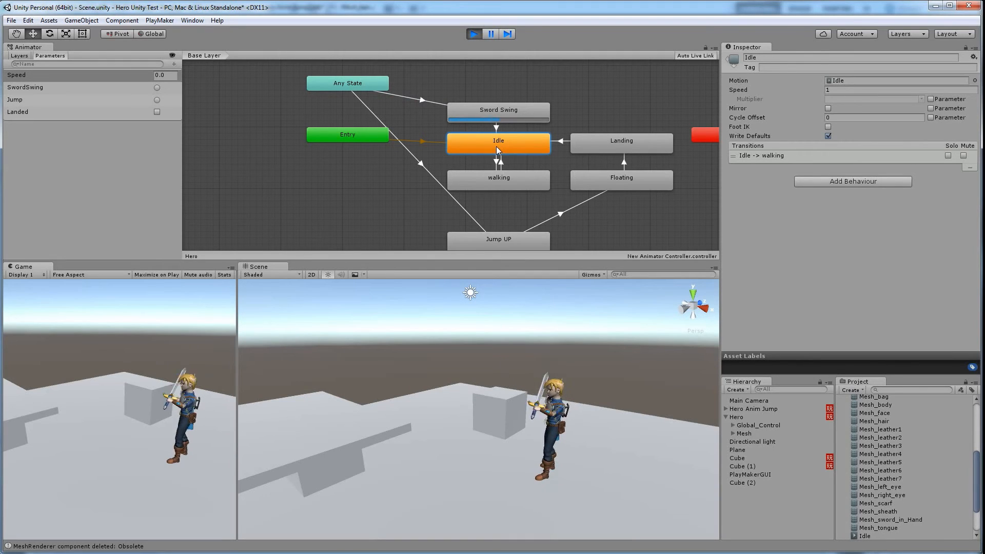
- Make the hero jump repeatedly and follow the Jump UP, Floating and Landing states and the Landed parameter
key("space")
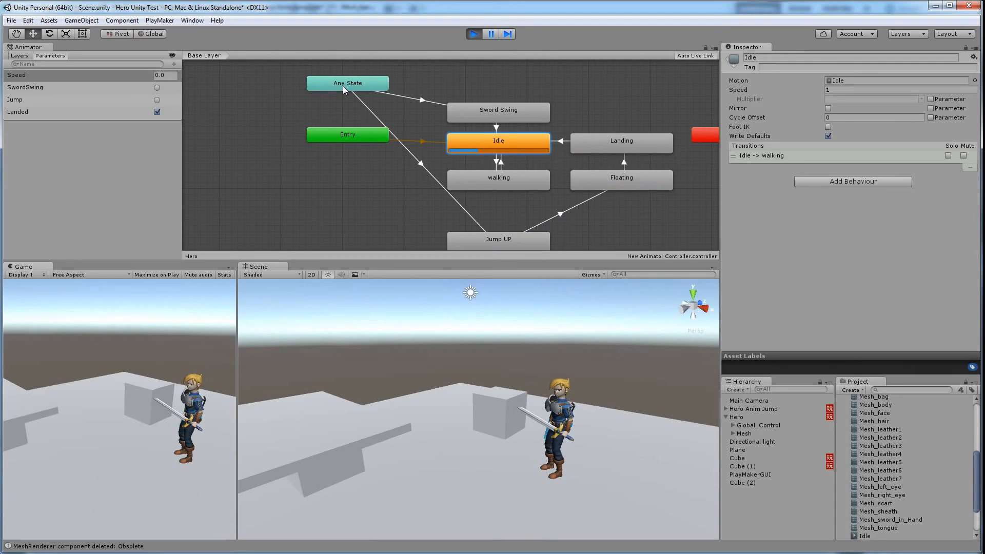
key("space")
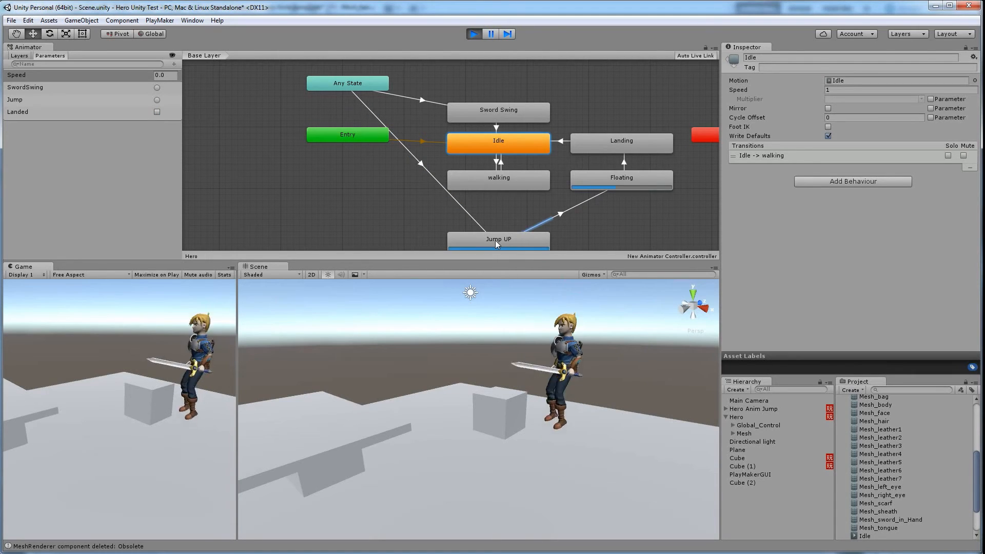
key("space")
key("s")
key("space")
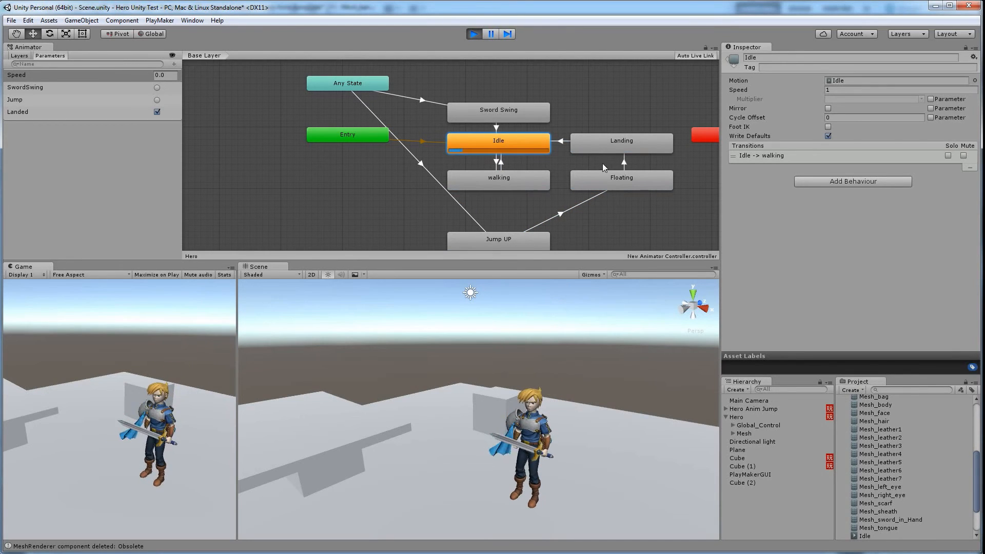
key("space")
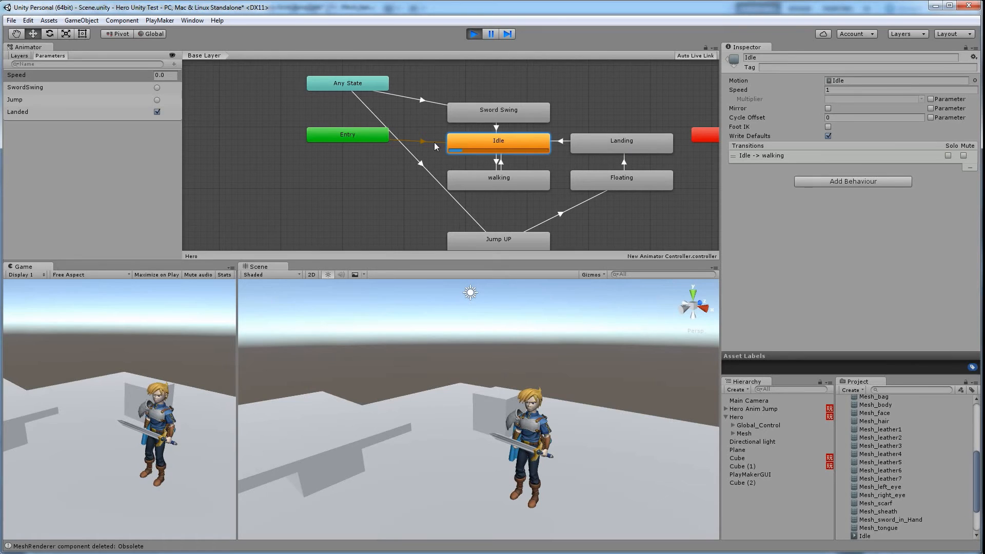
- Walk the hero around again to observe his cape in motion, and stop the scene playback
key("w")
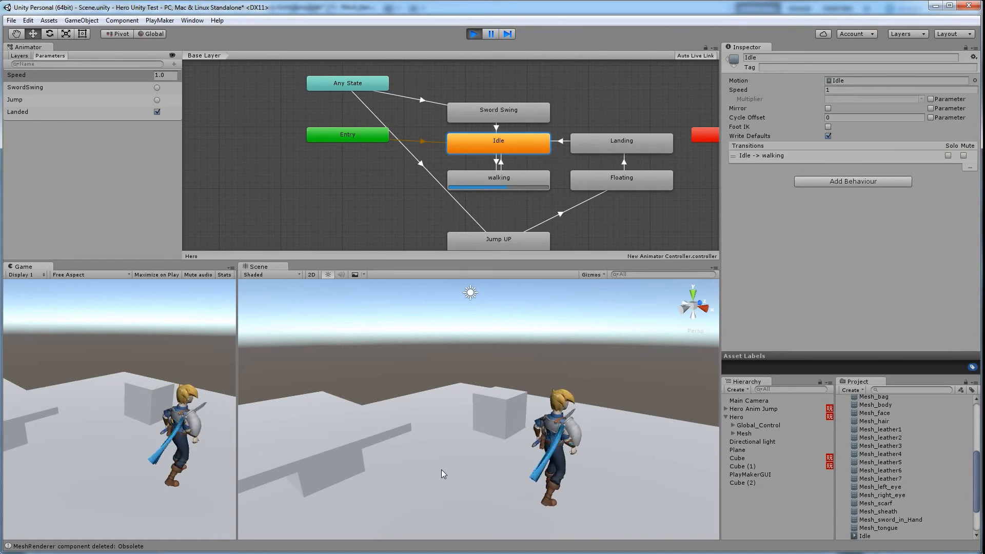
key("a")
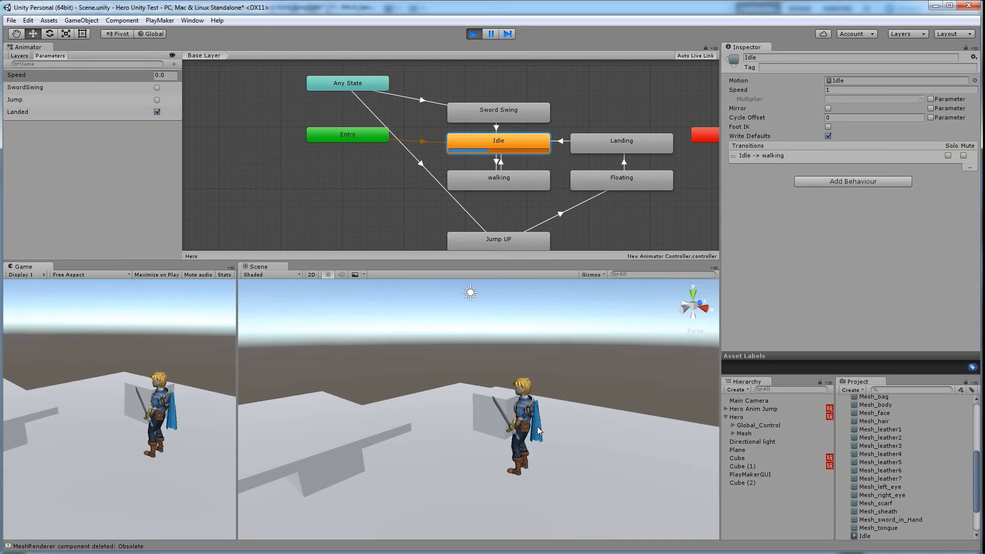
key("w")
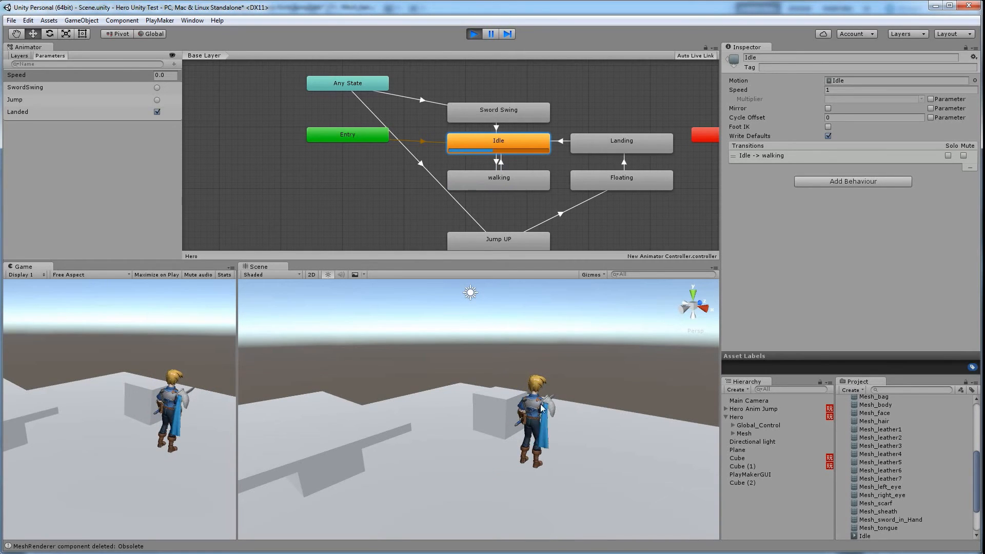
key("d")
key("w")
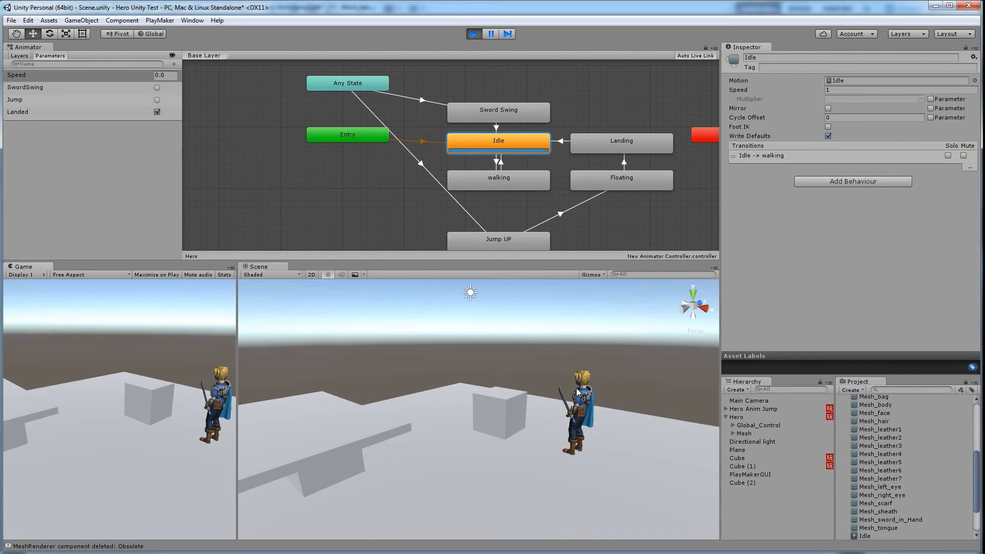
left_click(473, 34)
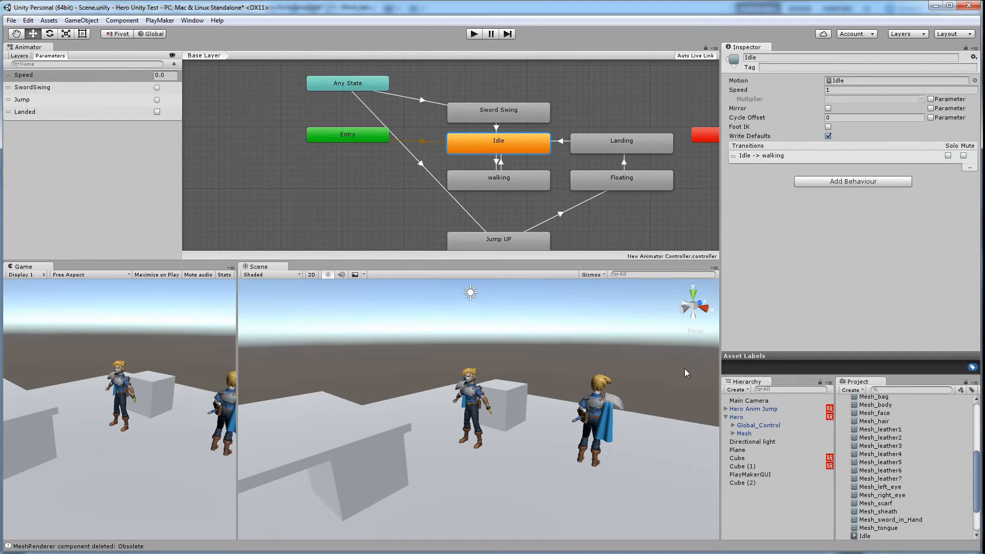
- Select the Mesh_scarf object of Hero Anim Jump and add a Cloth physics component to it
left_click(592, 425)
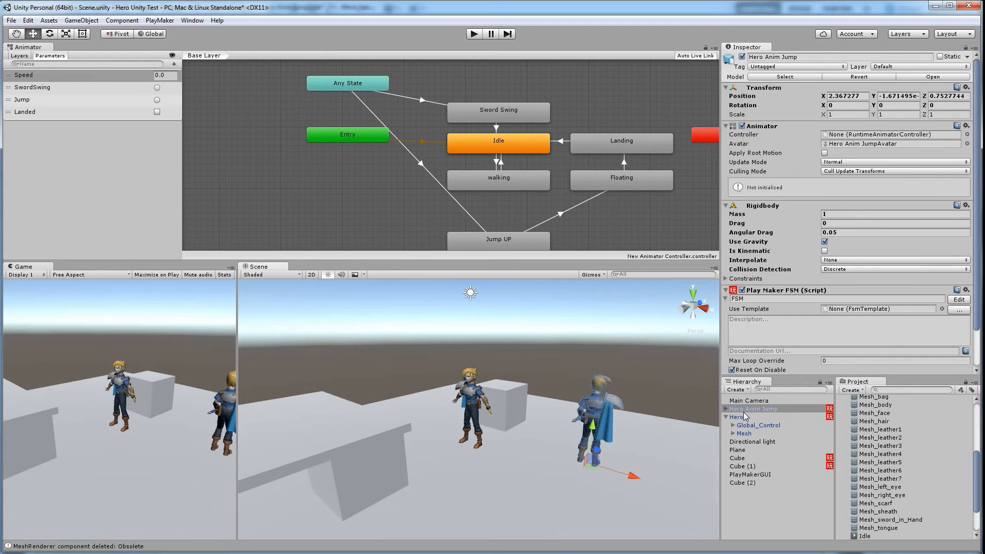
left_click(606, 423)
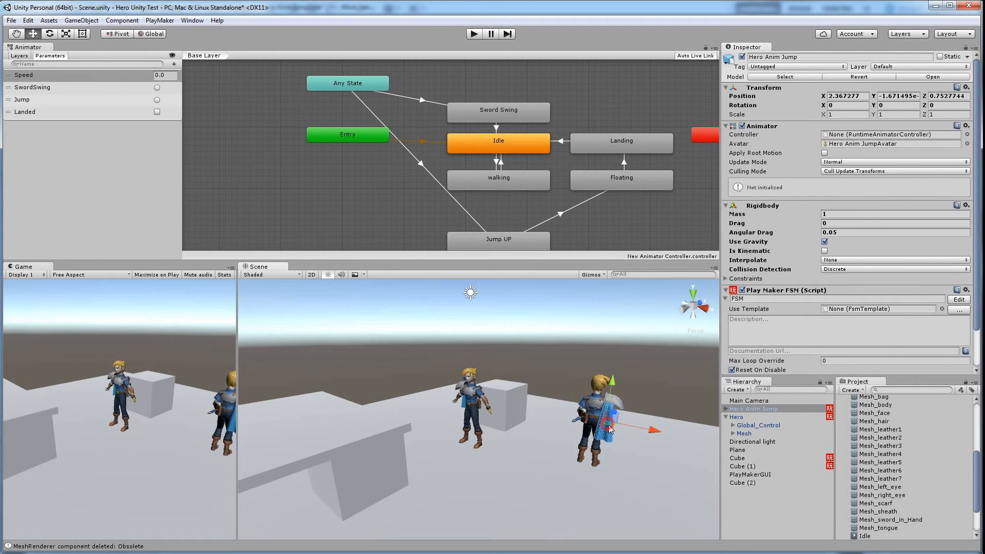
scroll(733, 513, "down", 3)
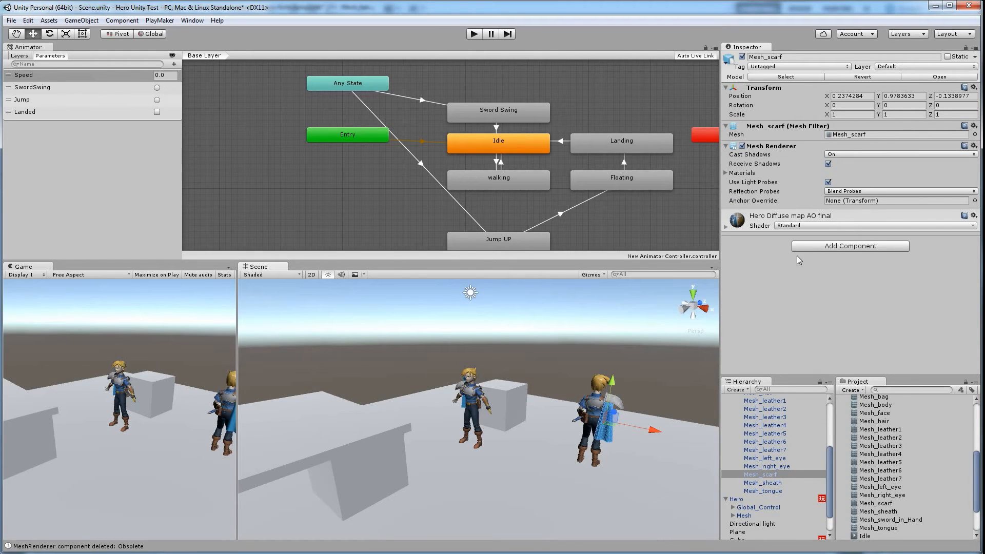
left_click(807, 246)
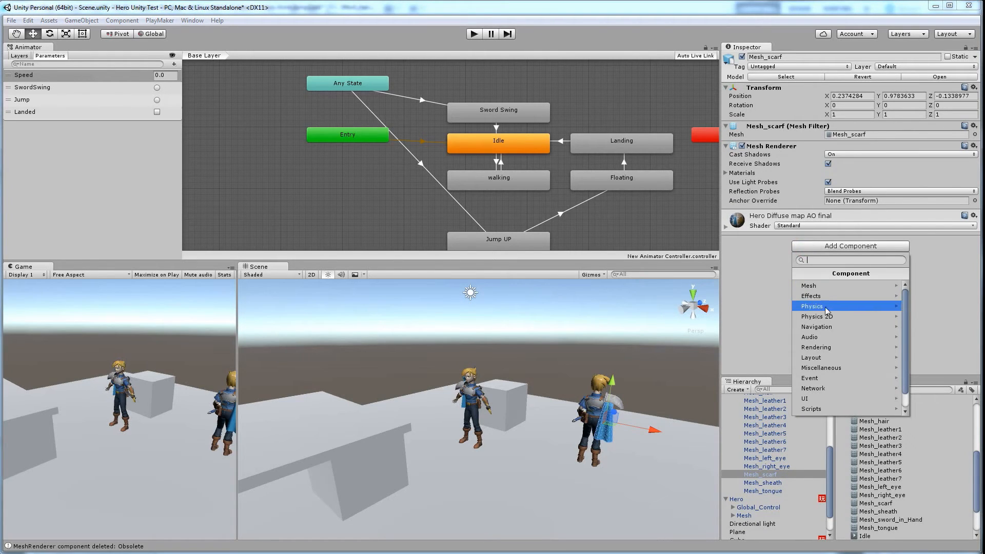
left_click(818, 308)
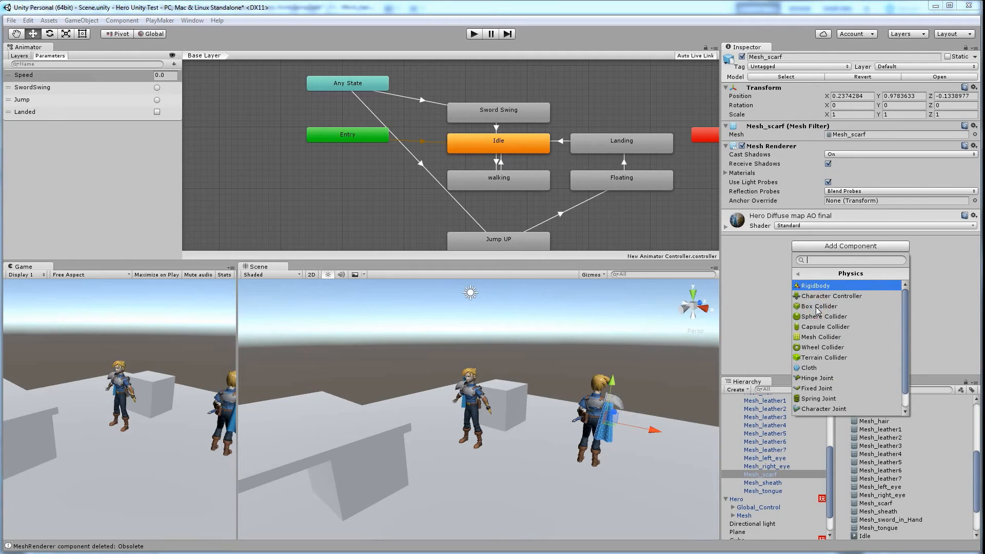
left_click(809, 368)
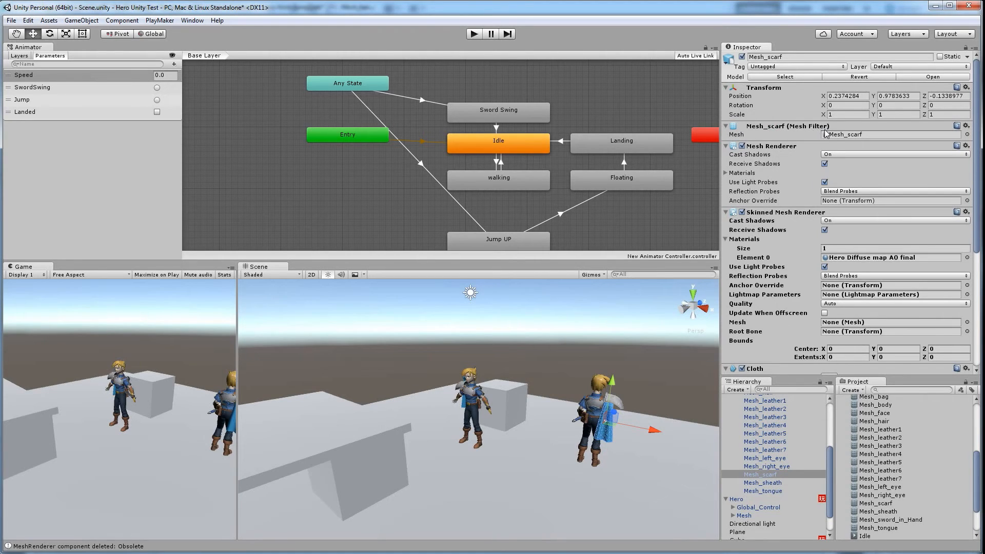
- Locate the Mesh_scarf asset used by the mesh filter and assign it as the Skinned Mesh Renderer's mesh
left_click(856, 134)
scroll(911, 497, "down", 3)
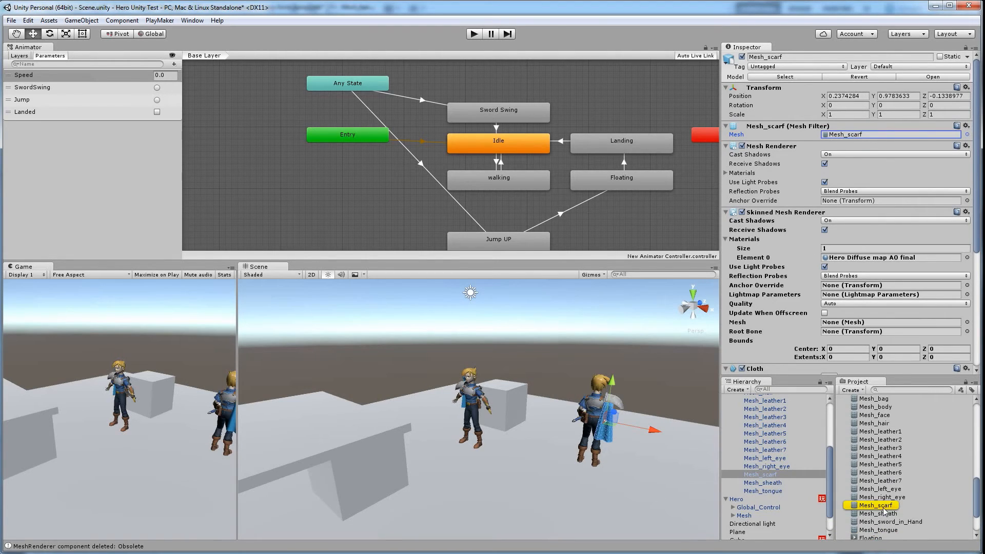
scroll(793, 220, "down", 3)
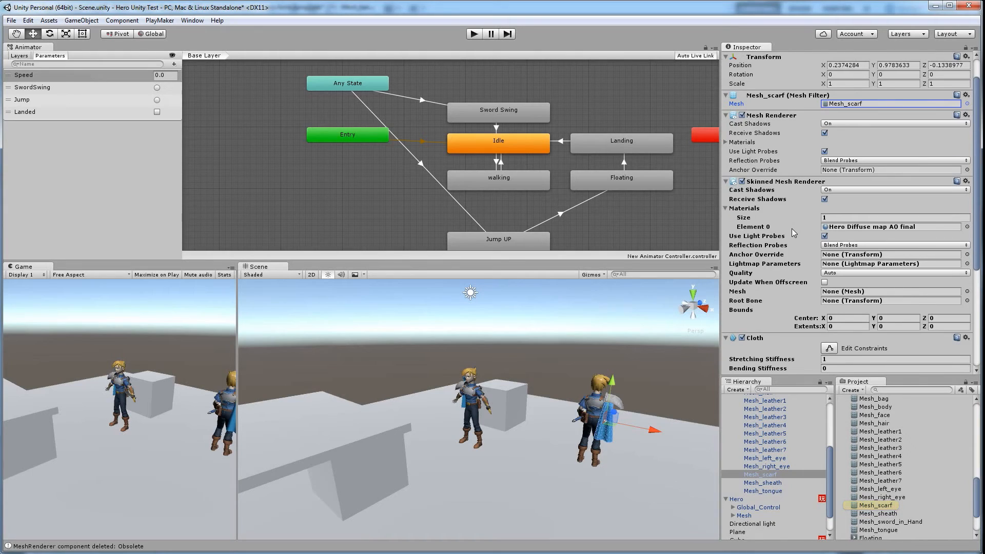
scroll(791, 236, "down", 2)
scroll(785, 287, "down", 2)
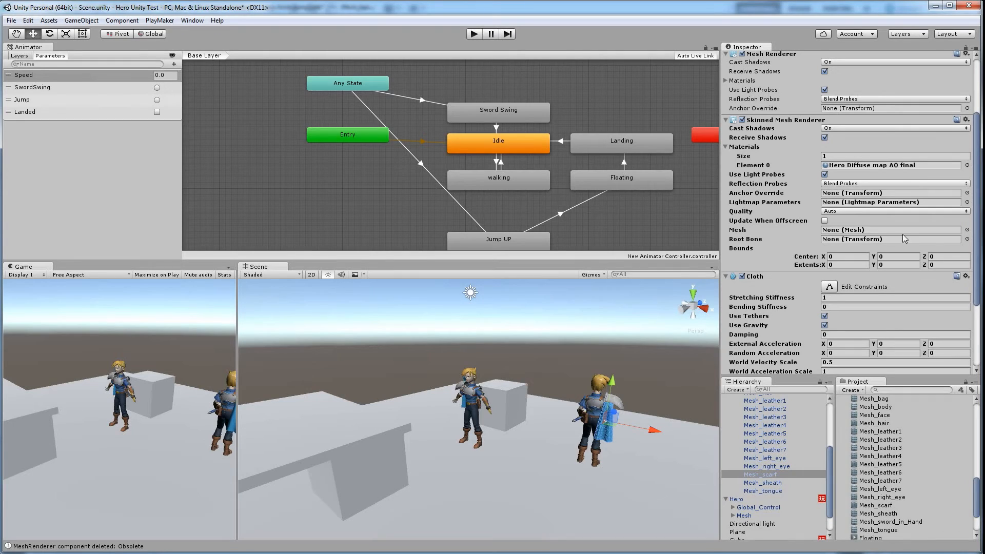
left_click_drag(876, 525, 854, 219)
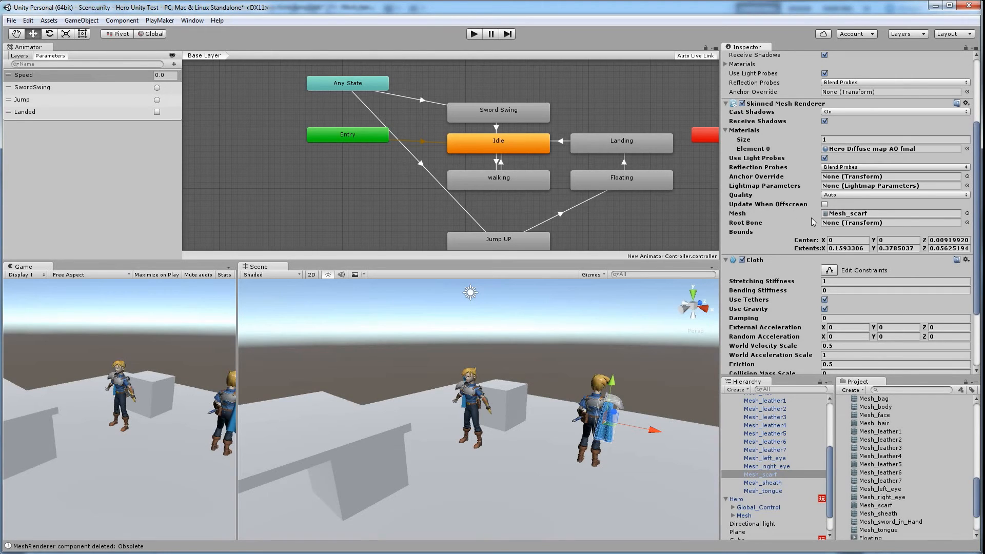
- Disable the Mesh Renderer component on Mesh_scarf
scroll(791, 149, "up", 4)
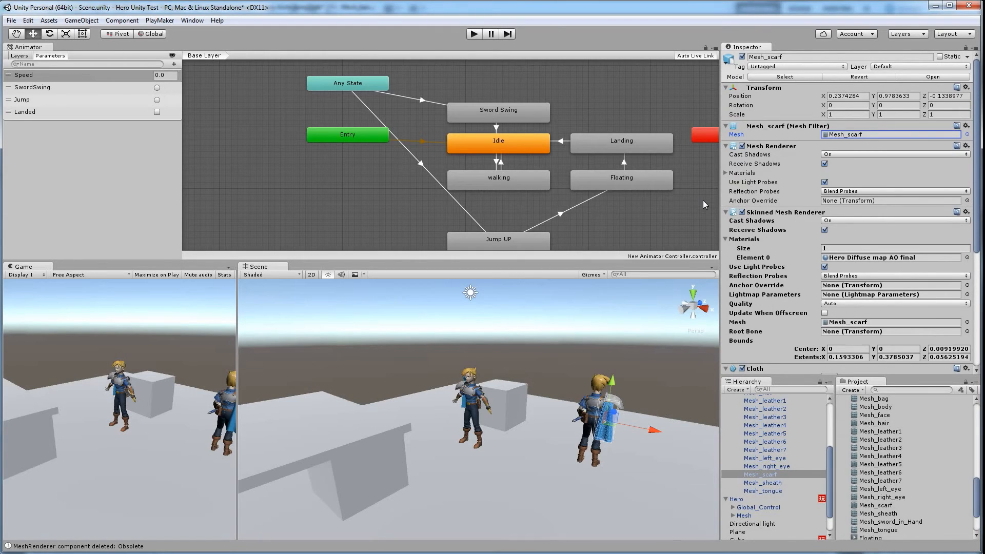
left_click(742, 146)
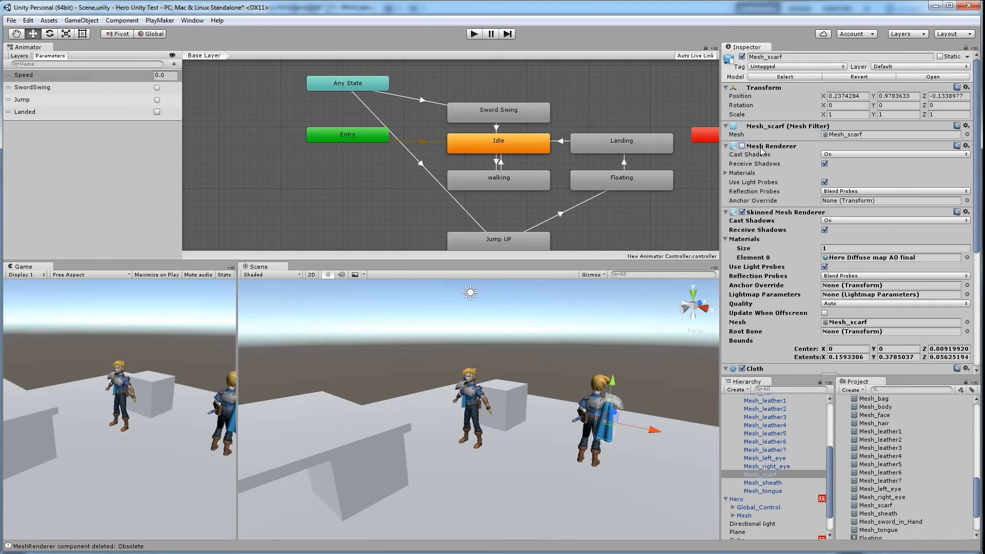
left_click(741, 146)
left_click(741, 146)
- Start editing the scarf's Cloth constraints and select the vertices along its upper end under the shoulder armor
scroll(846, 321, "down", 3)
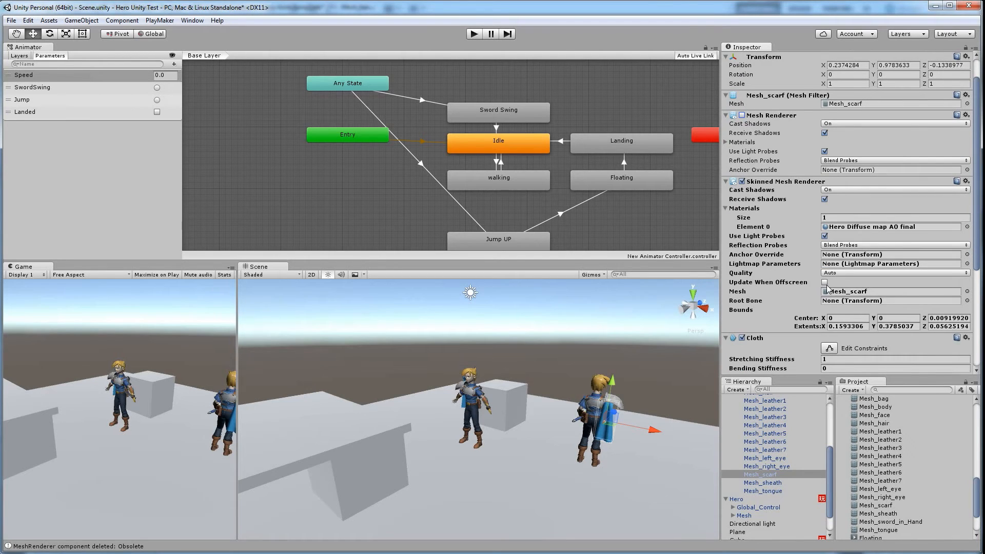
scroll(806, 286, "down", 6)
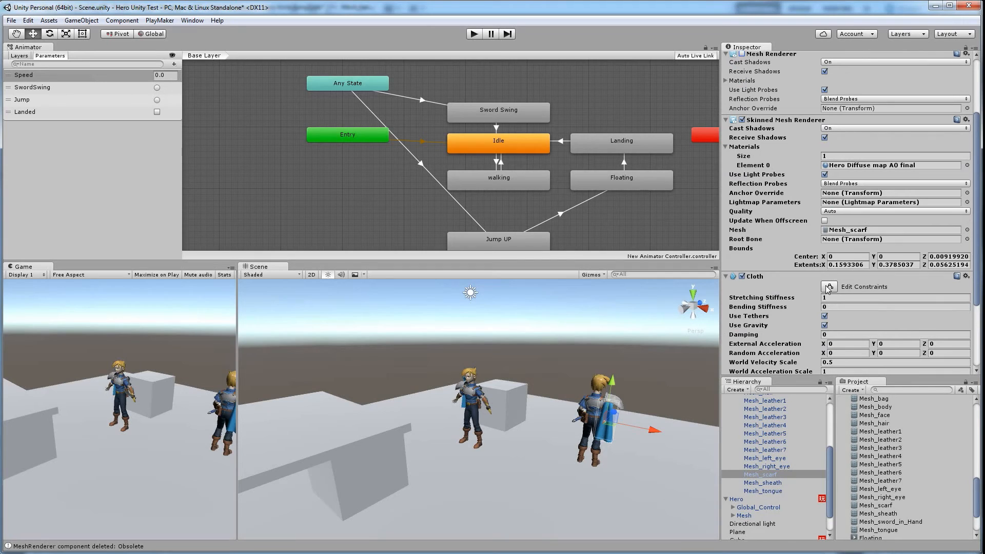
scroll(832, 292, "down", 9)
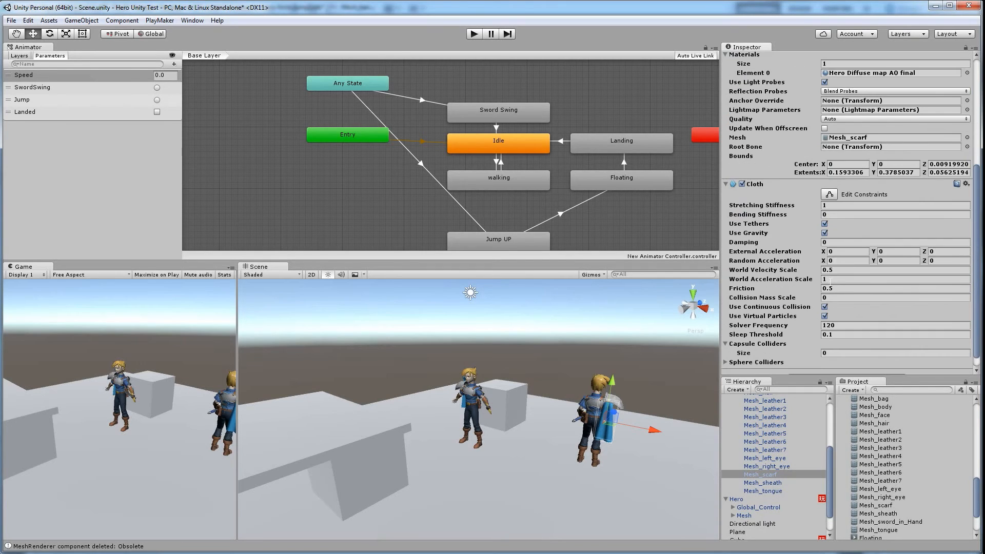
left_click(830, 195)
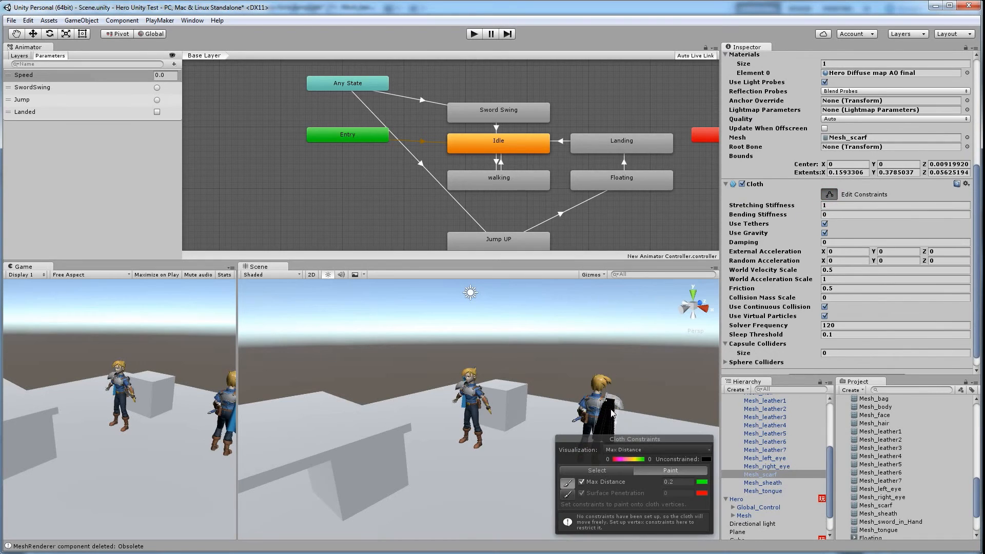
middle_click_drag(614, 407, 547, 369, "alt")
scroll(547, 369, "up", 12, "alt")
mouse_move(514, 369)
left_mouse_down("alt")
mouse_move(539, 366)
mouse_move(426, 395)
left_mouse_up("alt")
left_click(664, 470)
left_click(595, 470)
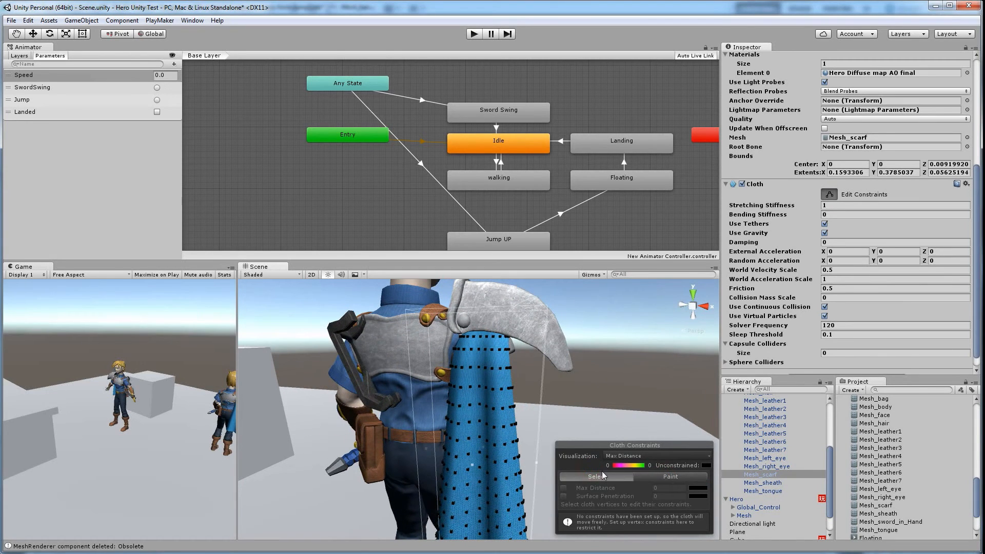
left_click_drag(422, 291, 546, 341)
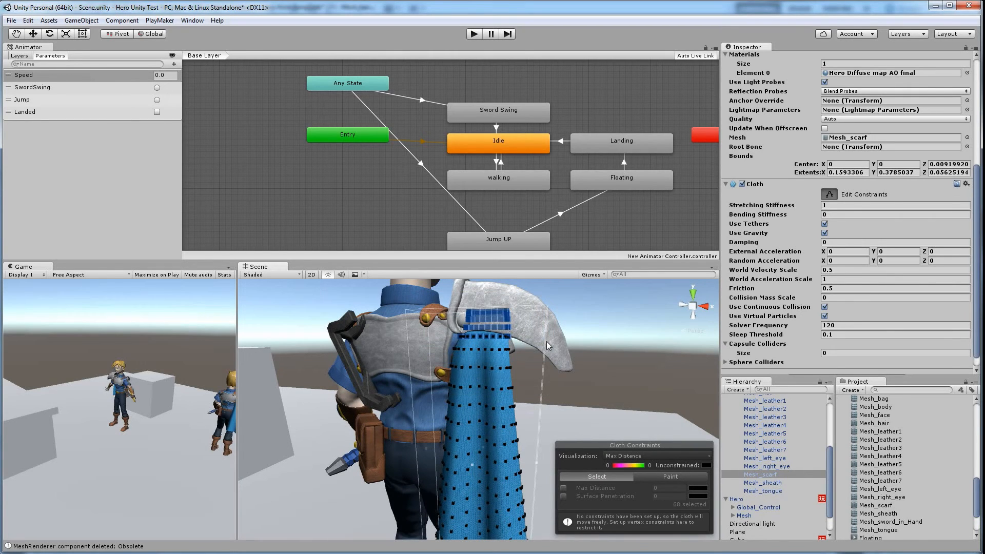
- Try painting a Max Distance of 0.2 onto the scarf's upper vertices, and return to vertex selection
left_click(678, 478)
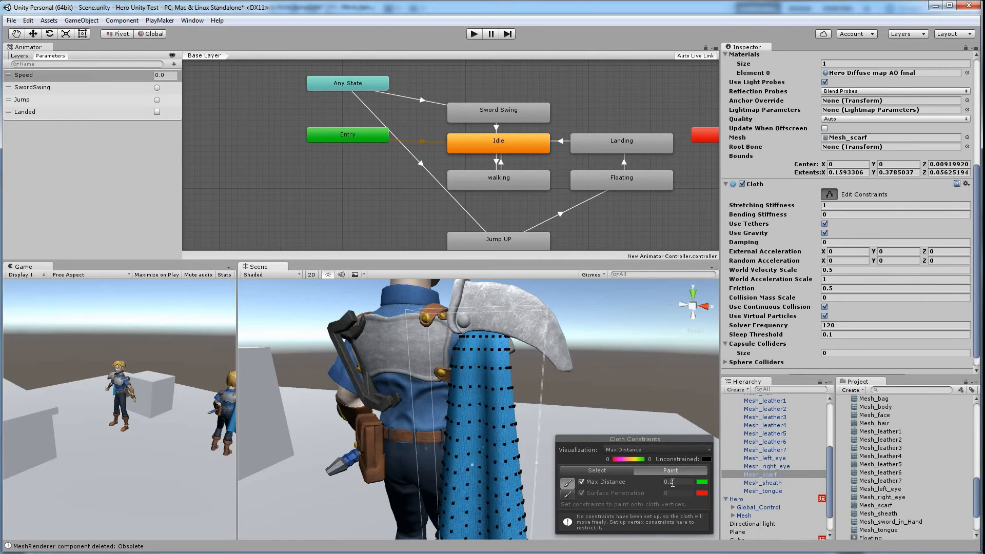
mouse_move(493, 338)
left_mouse_down()
mouse_move(478, 341)
mouse_move(494, 368)
left_mouse_up()
left_click(605, 469)
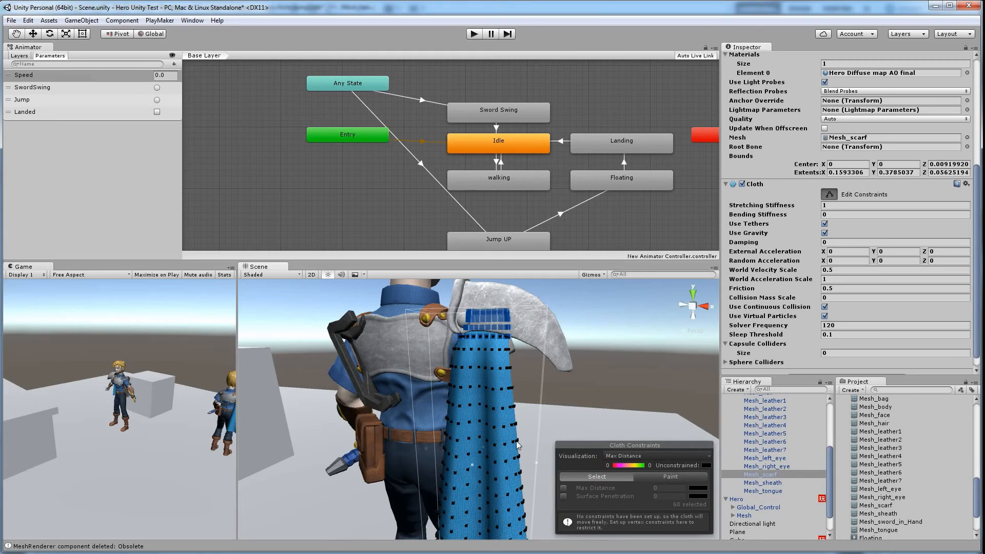
left_click(664, 475)
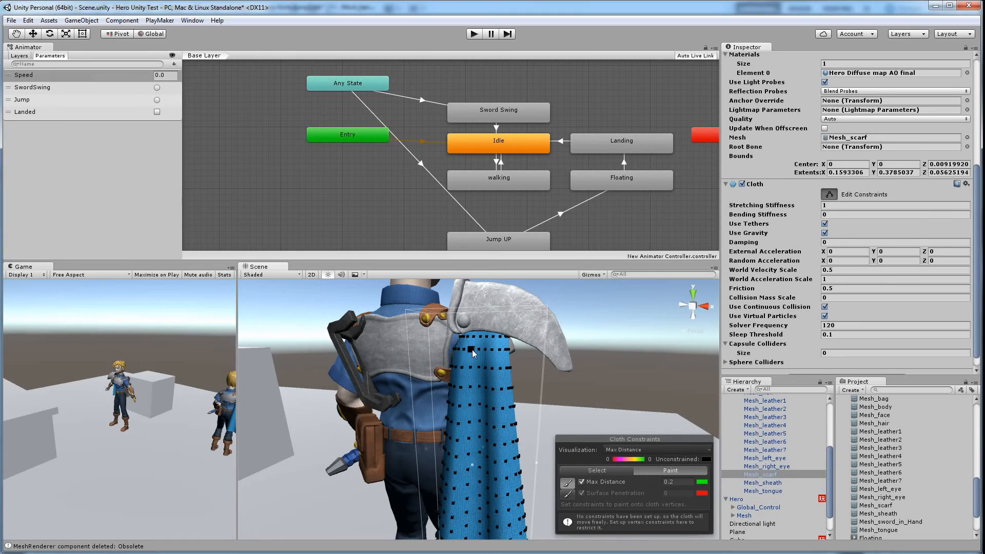
left_click(607, 470)
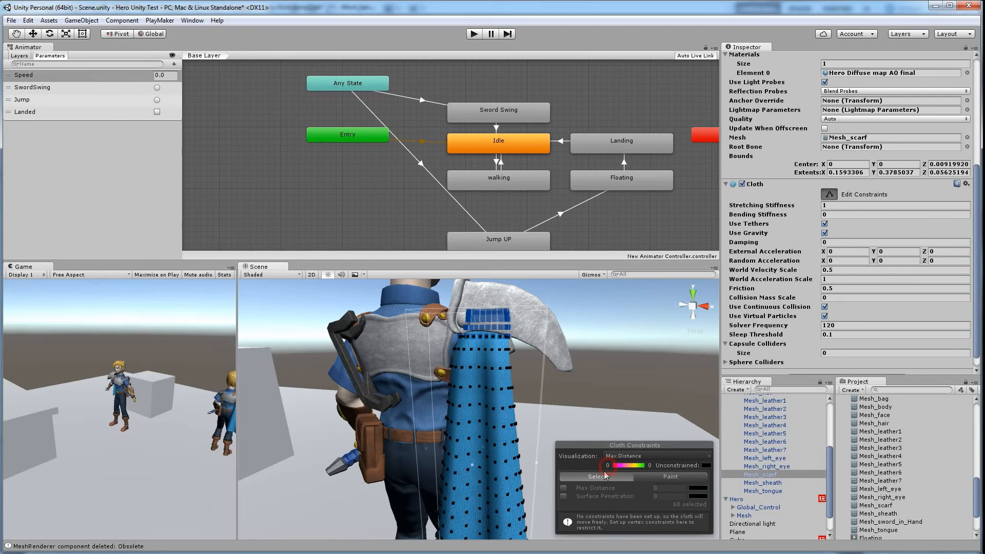
- Constrain the selected upper scarf vertices with a Max Distance of 0.2 and finish editing the constraints
left_click(564, 488)
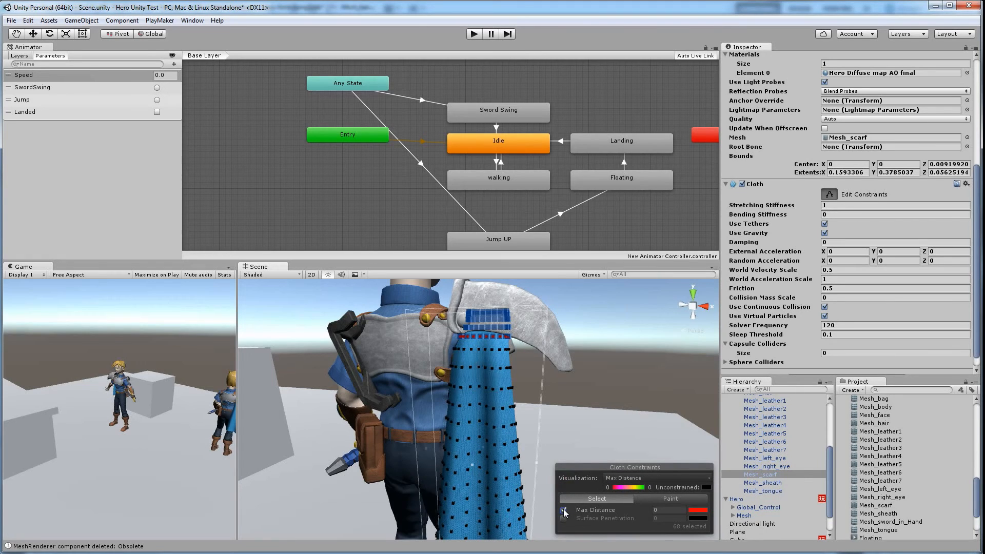
left_click(673, 509)
type("0.2")
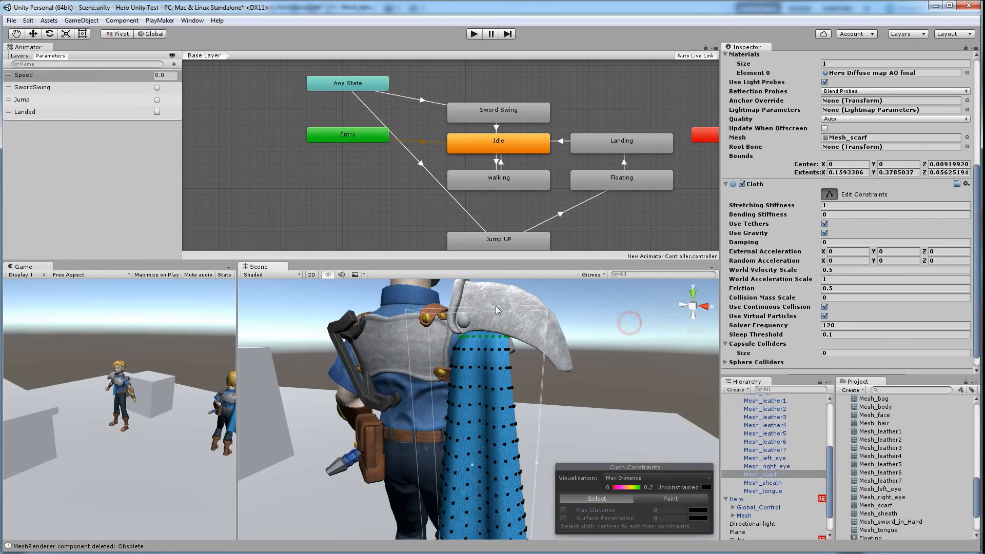
left_click_drag(445, 287, 546, 341)
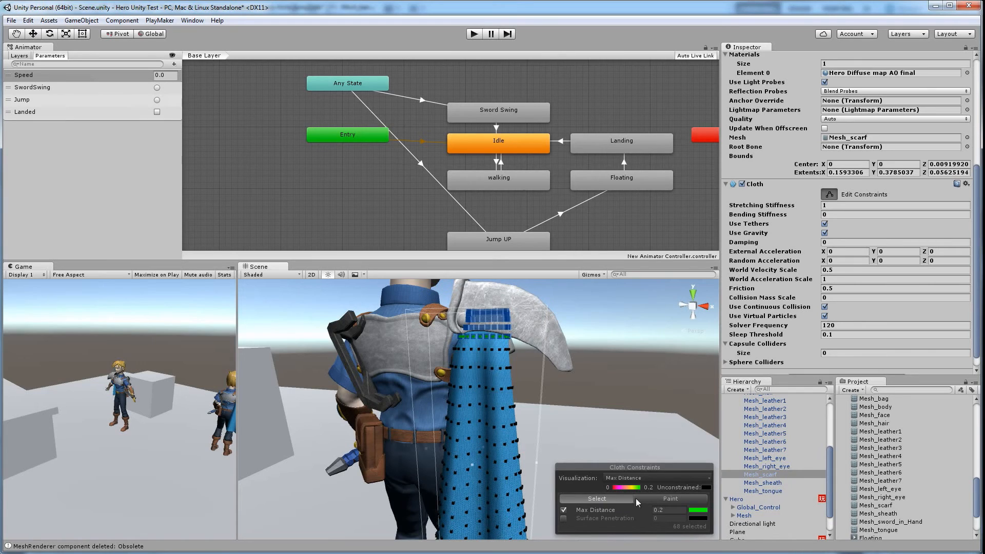
left_click(667, 498)
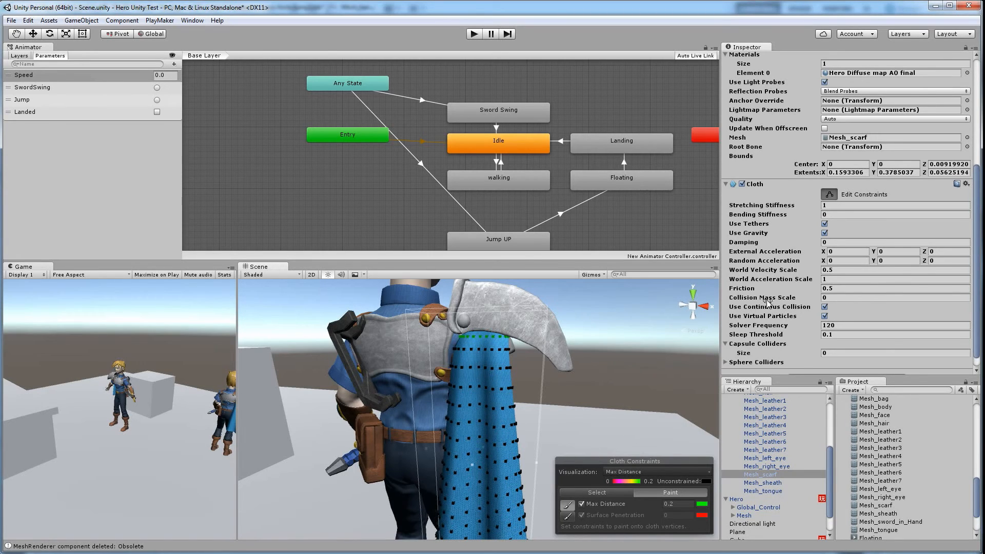
left_click(829, 194)
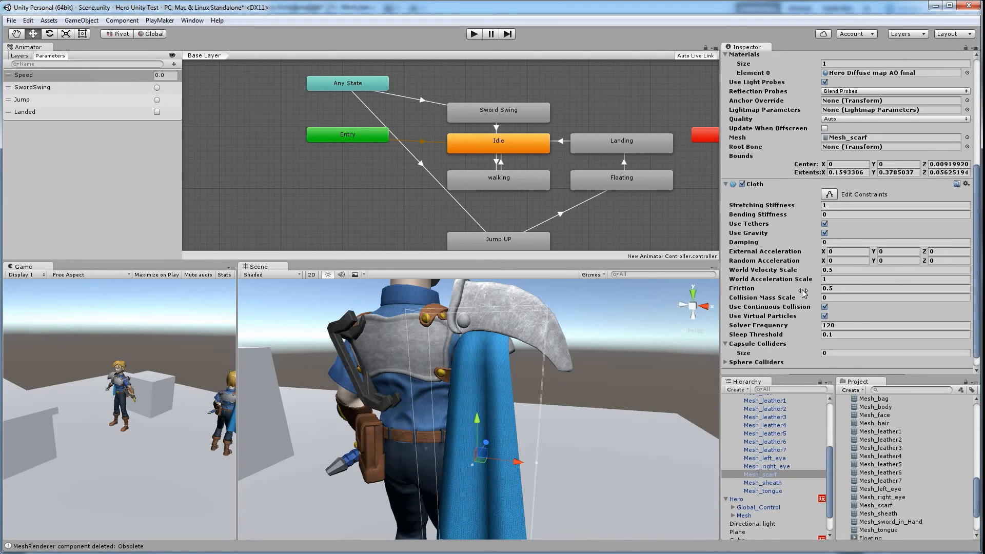
- Review the scarf's Cloth settings and set the size of its Capsule Colliders list to 1
scroll(798, 300, "down", 1)
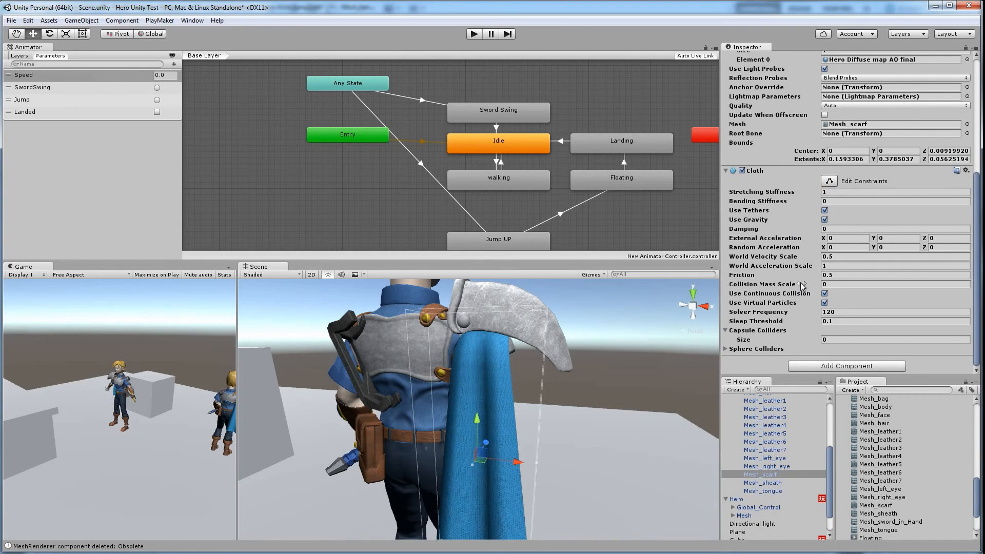
scroll(808, 278, "up", 3)
scroll(807, 278, "up", 2)
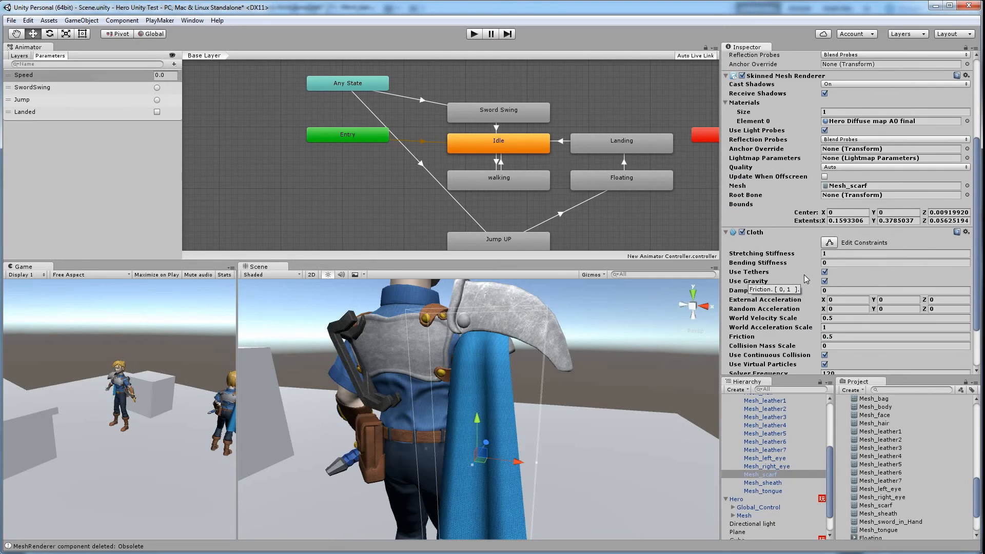
scroll(792, 282, "down", 5)
scroll(453, 370, "down", 3)
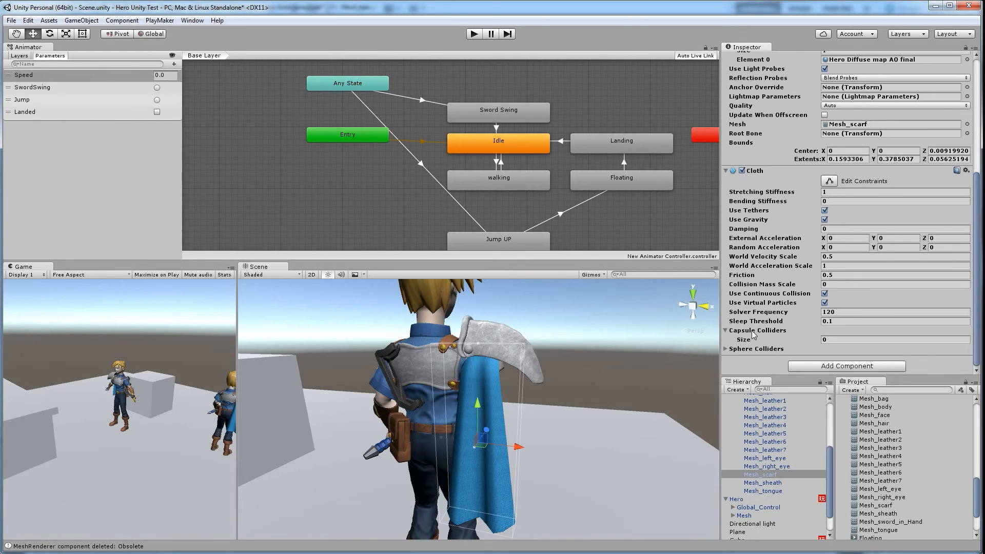
left_click(870, 341)
type("1")
key("Return")
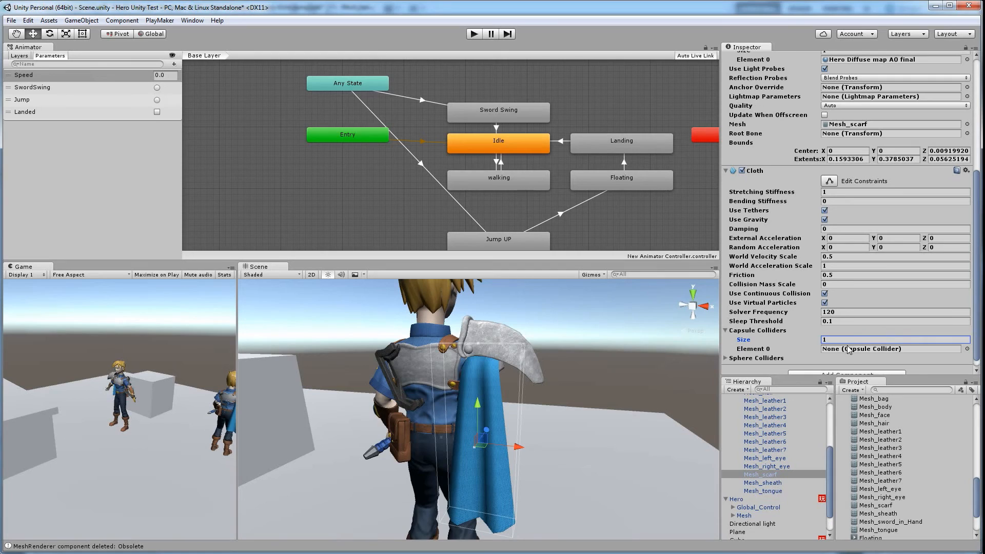
- Assign the Hero capsule collider to Element 0 of the Cloth's Capsule Colliders
left_click(854, 349)
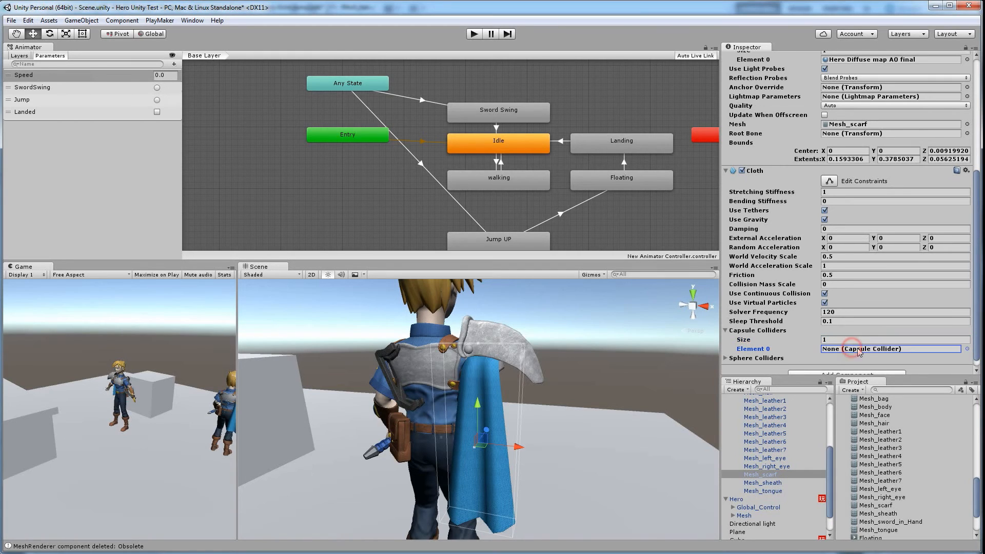
left_click(967, 349)
left_click(86, 110)
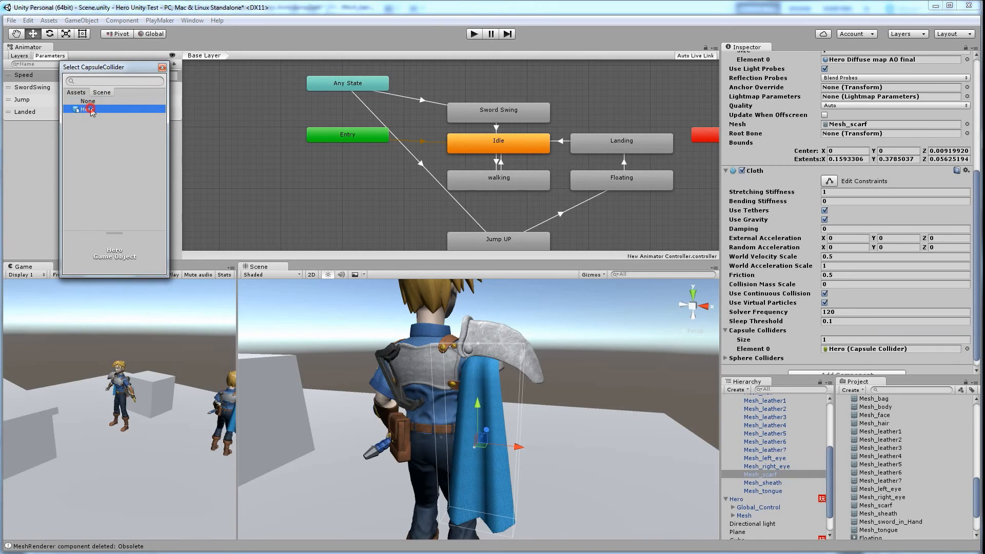
double_click(90, 110)
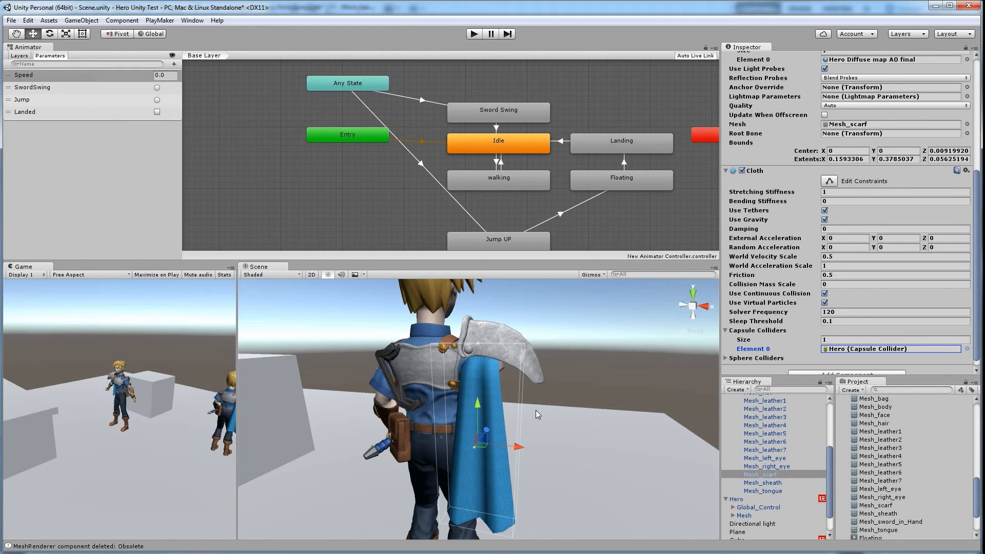
- Inspect the Hero's Capsule Collider, Character Controller and Rigidbody settings, and the components on Hero Anim Jump
scroll(535, 410, "down", 8)
middle_click_drag(359, 402, 425, 395)
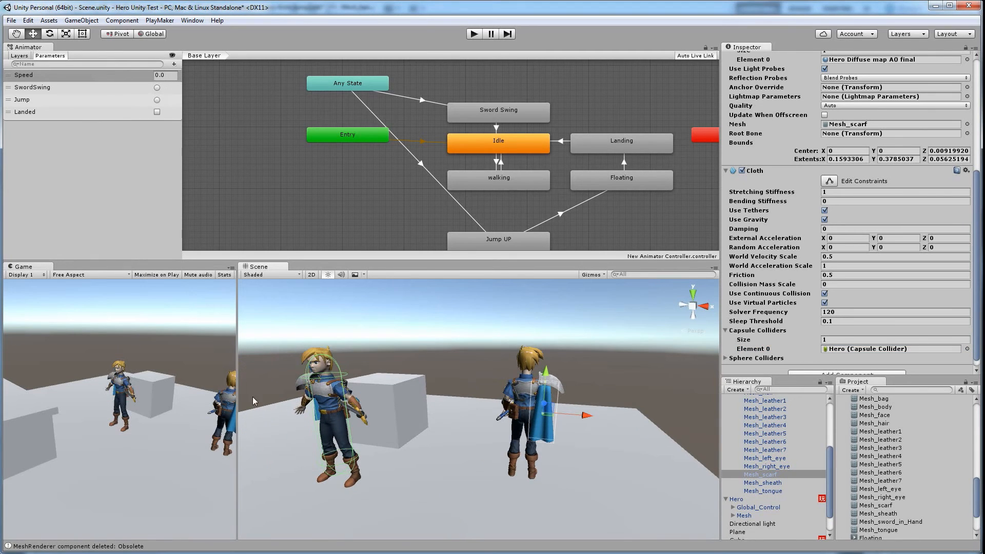
left_click(313, 380)
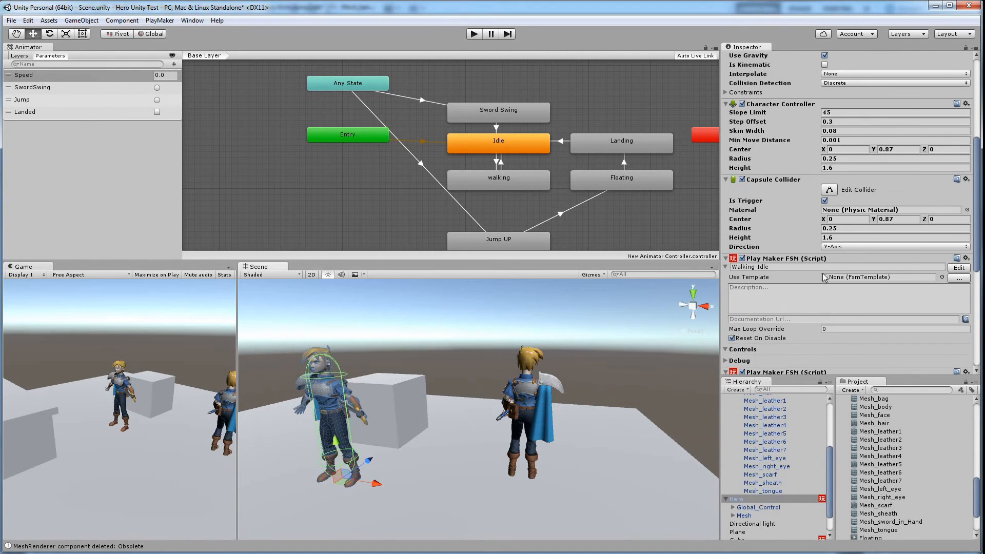
scroll(824, 277, "up", 4)
left_click(773, 277)
left_click(769, 273)
left_click(769, 273)
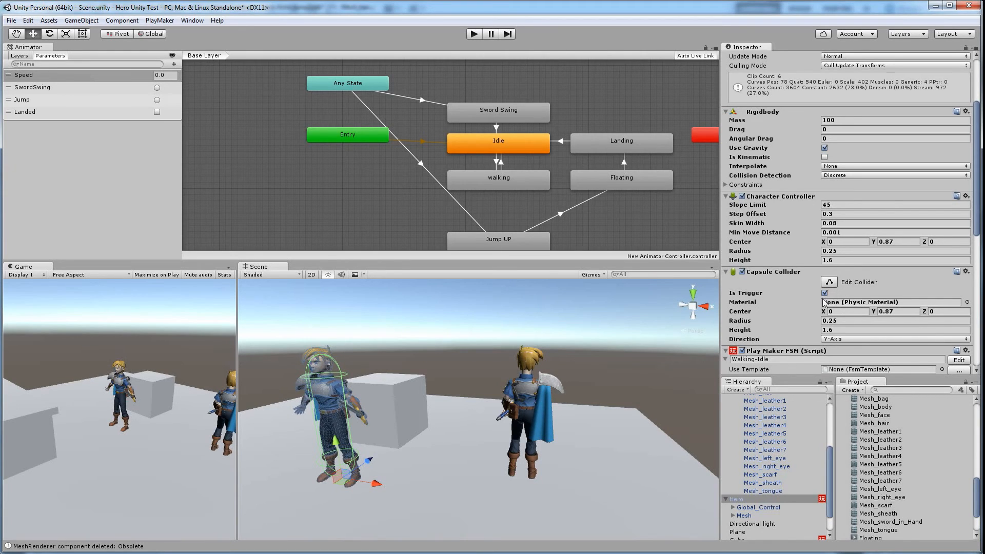
scroll(574, 411, "up", 3)
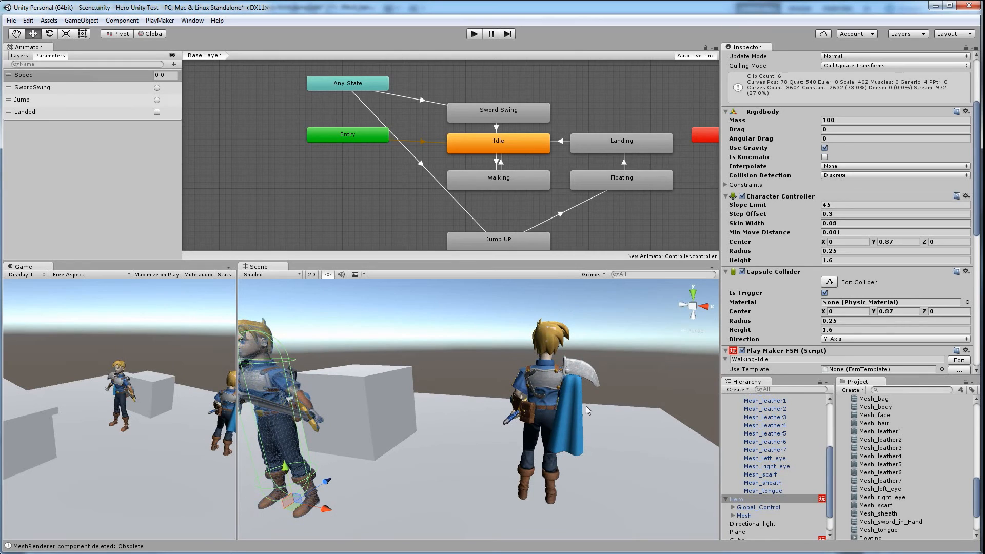
left_click(549, 376)
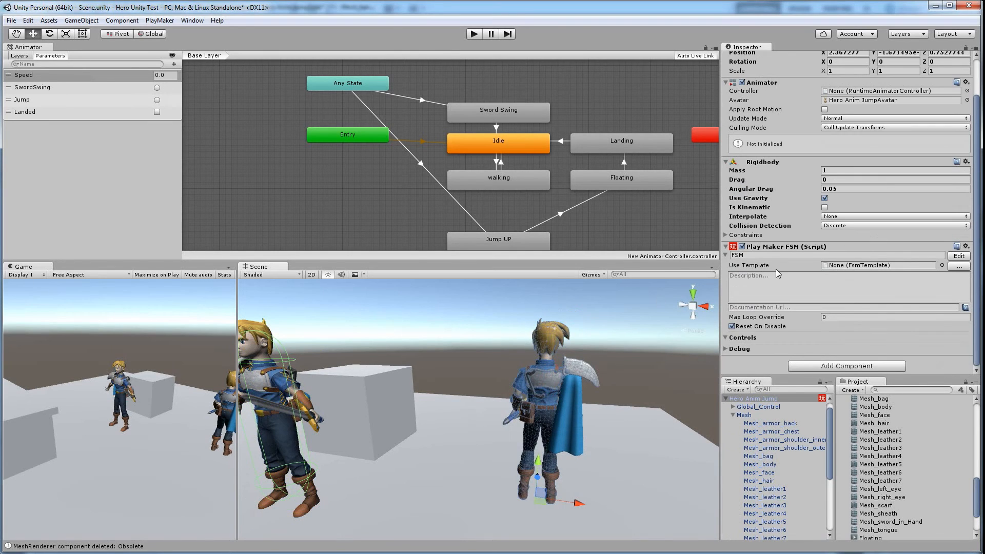
scroll(810, 218, "up", 2)
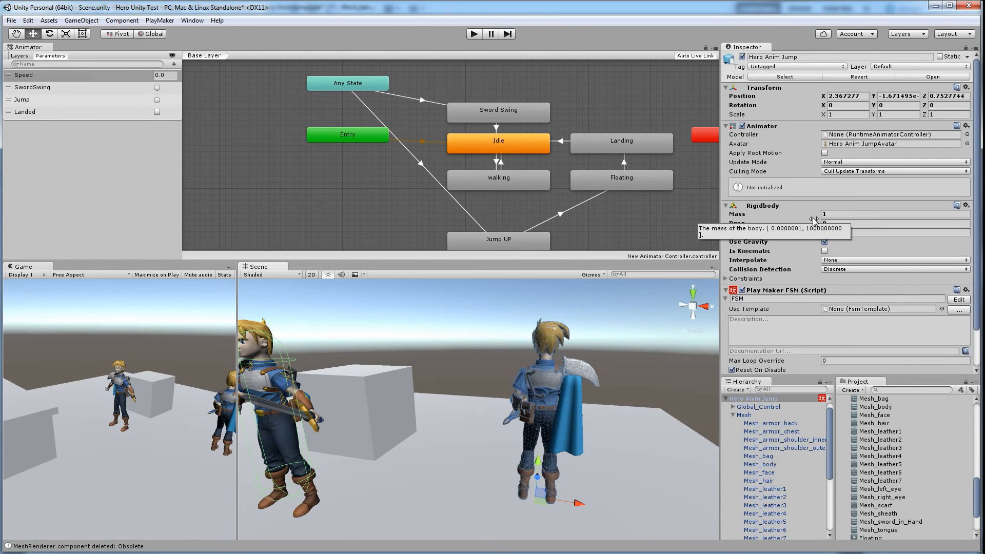
- Select the scarf on Hero Anim Jump again and set its Cloth Bending Stiffness to 1
left_click(568, 413)
scroll(780, 296, "down", 3)
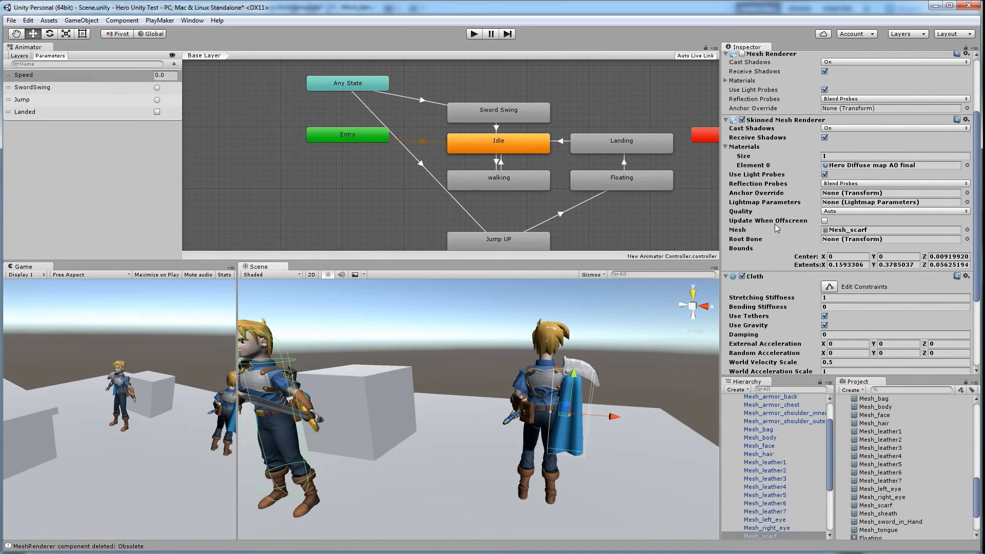
scroll(803, 183, "up", 2)
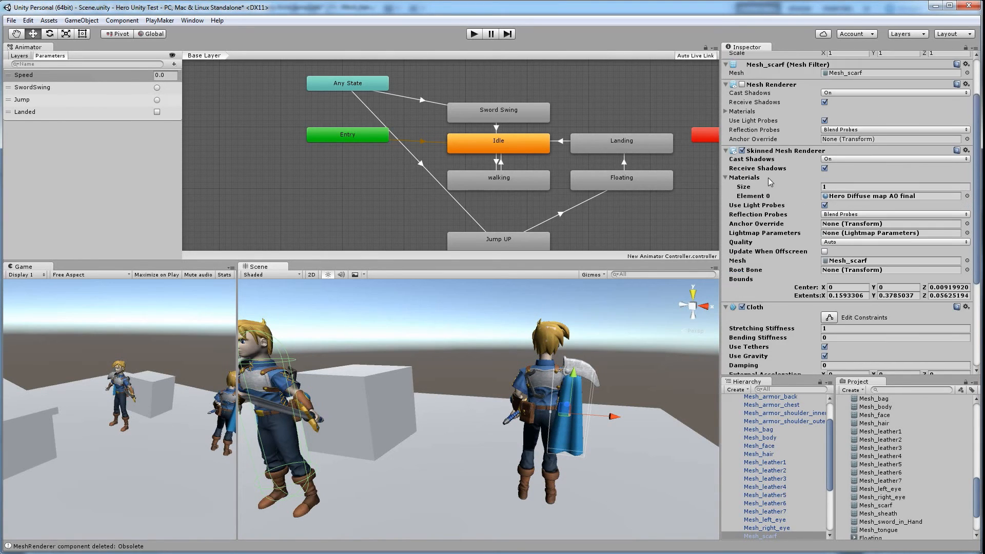
scroll(765, 197, "down", 2)
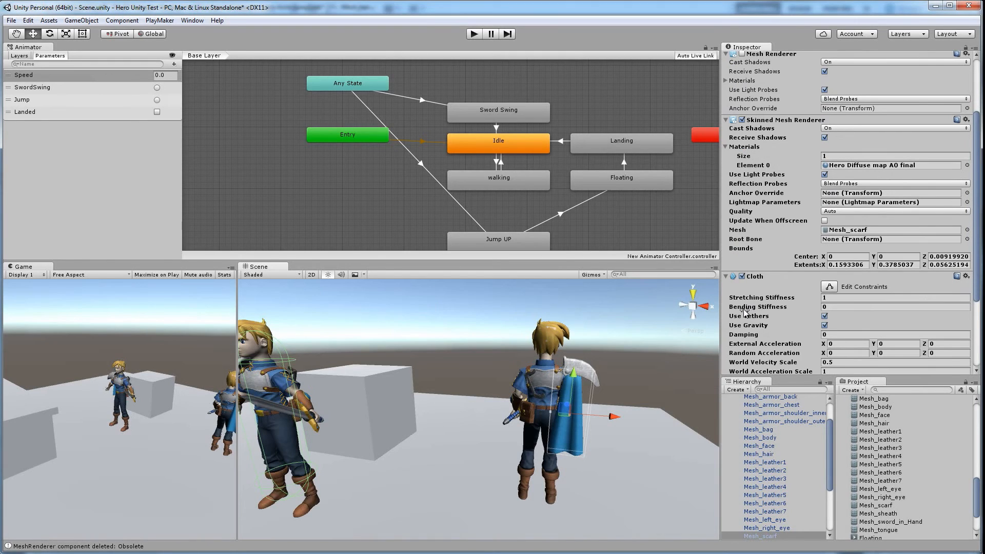
left_click(829, 306)
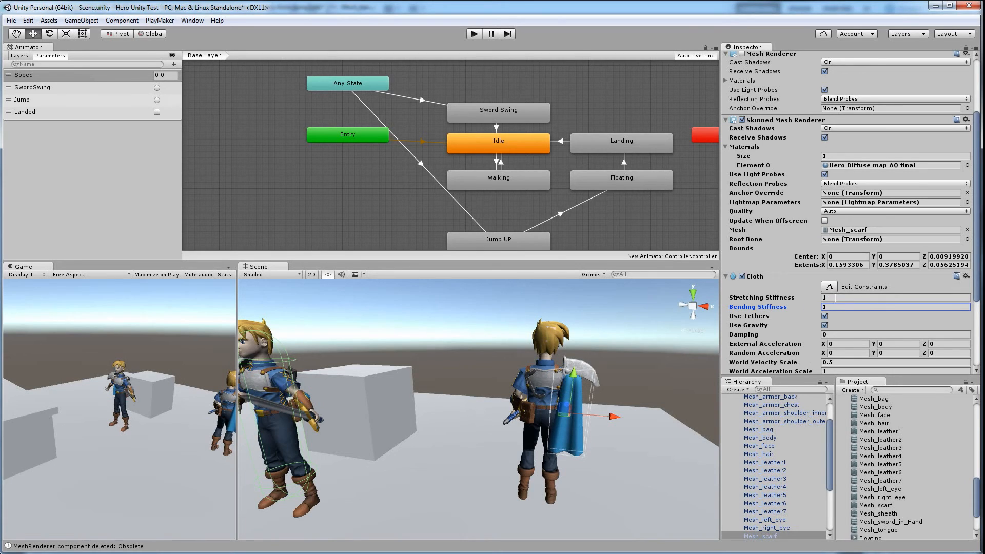
type("1")
scroll(820, 329, "down", 5)
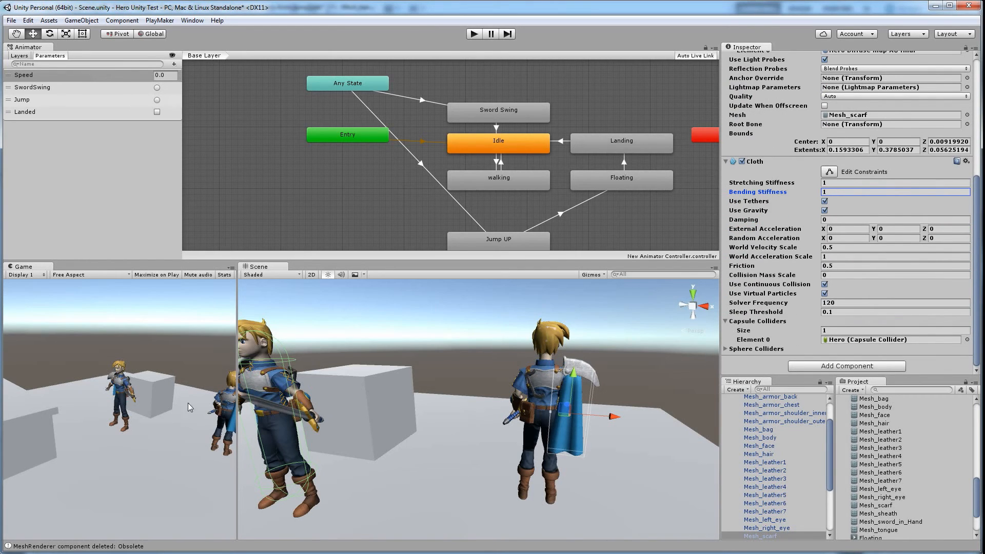
- Play-test the scene to check how the Hero Anim Jump scarf reacts with the current Cloth settings
middle_click_drag(358, 336, 458, 322, "alt")
left_click(474, 34)
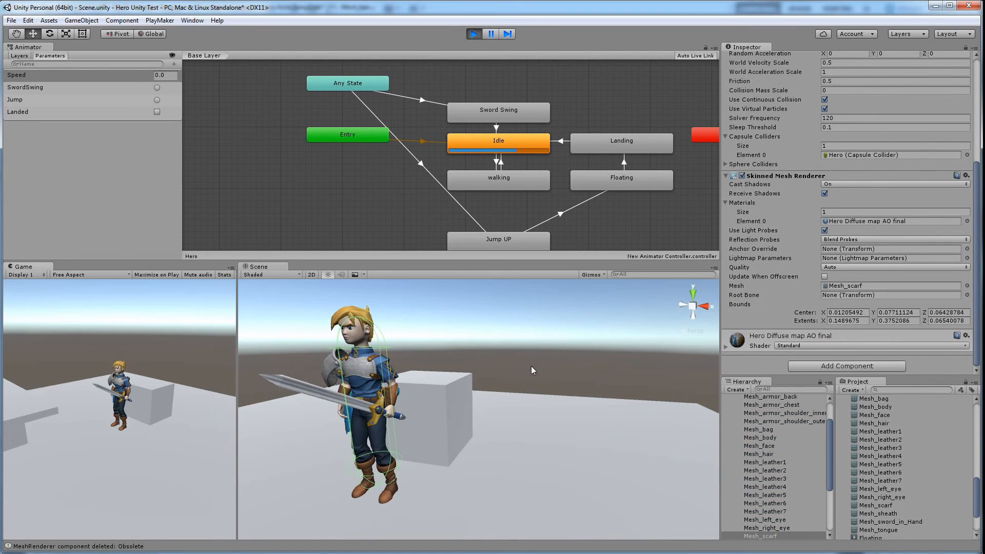
left_click(474, 34)
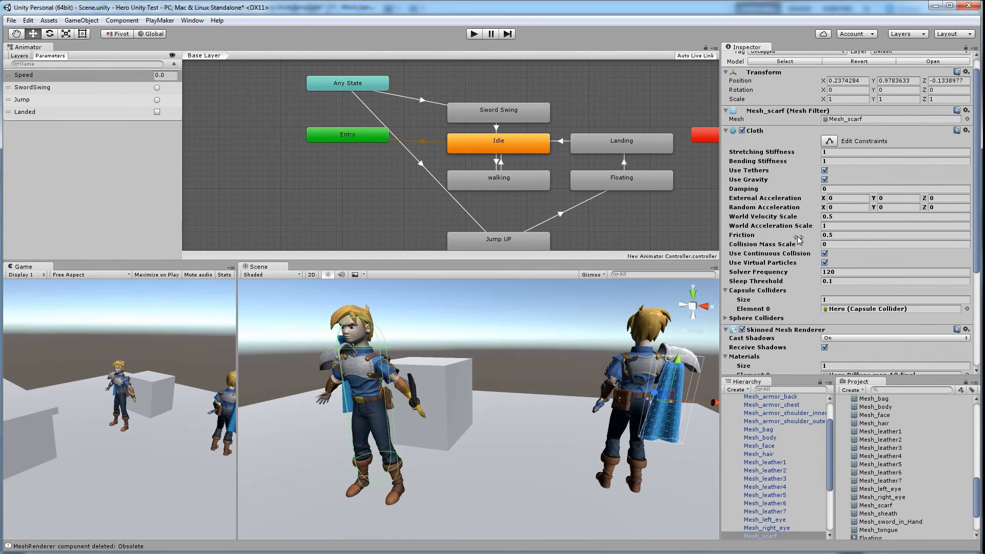
- Select the Hero Anim Jump character and add a Capsule Collider physics component to it
left_click(568, 329)
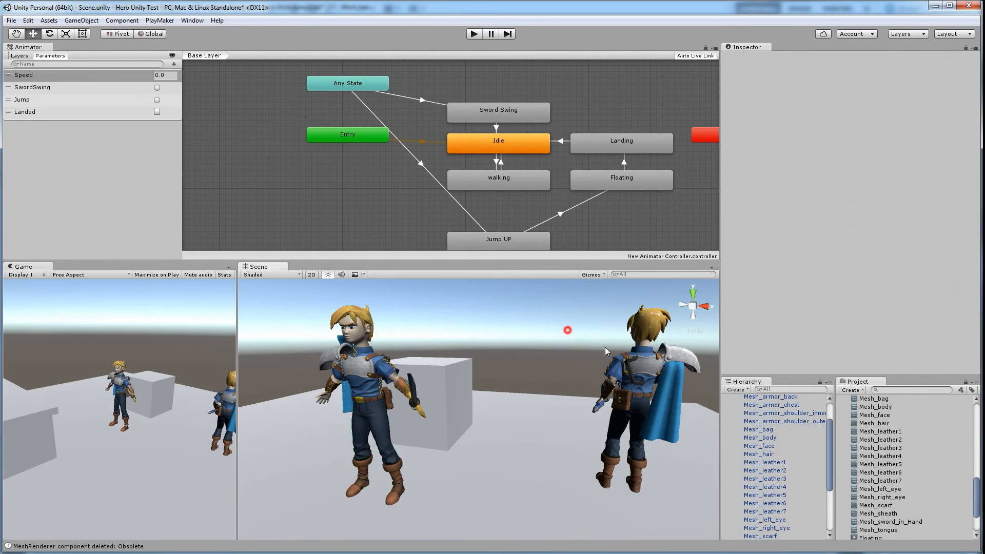
left_click(607, 353)
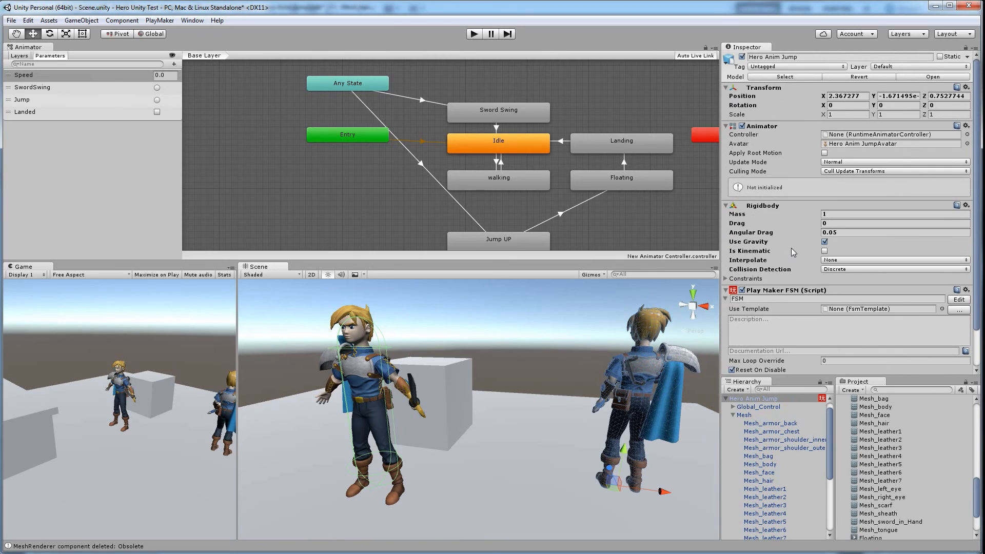
scroll(812, 305, "down", 3)
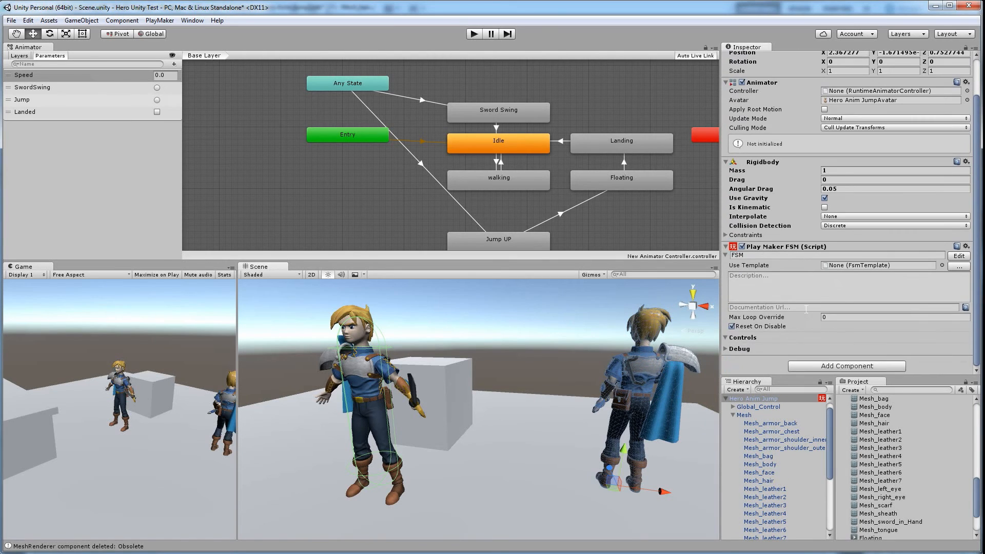
left_click(818, 366)
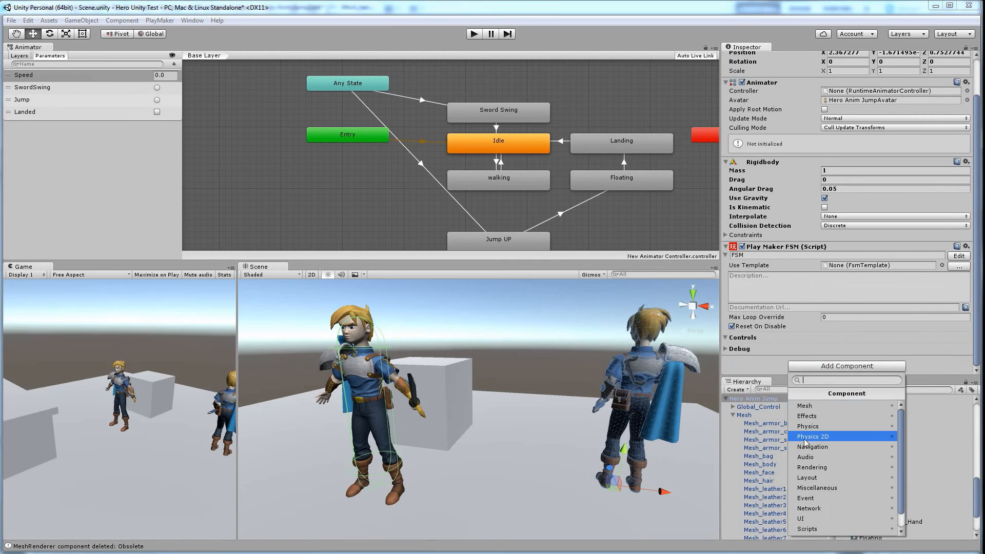
left_click(807, 427)
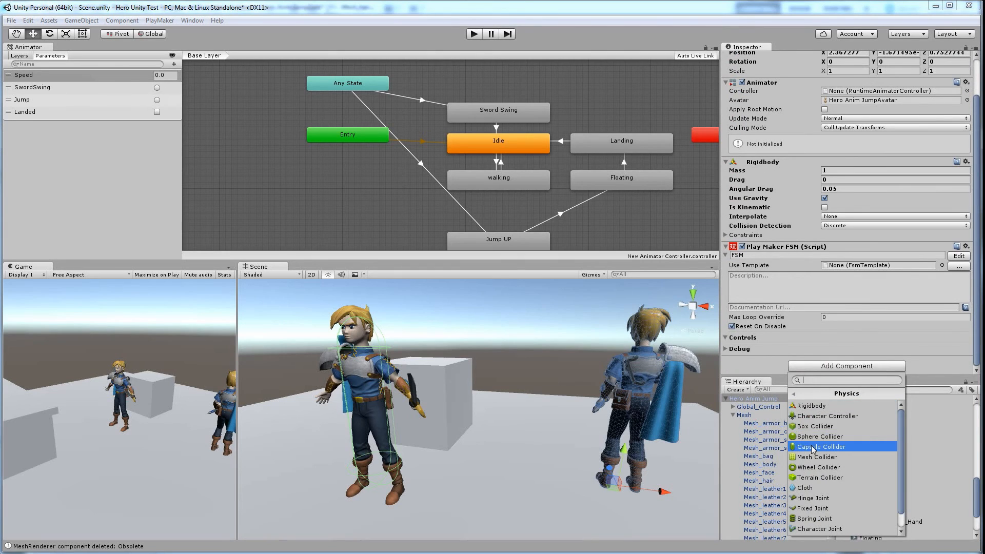
left_click(811, 447)
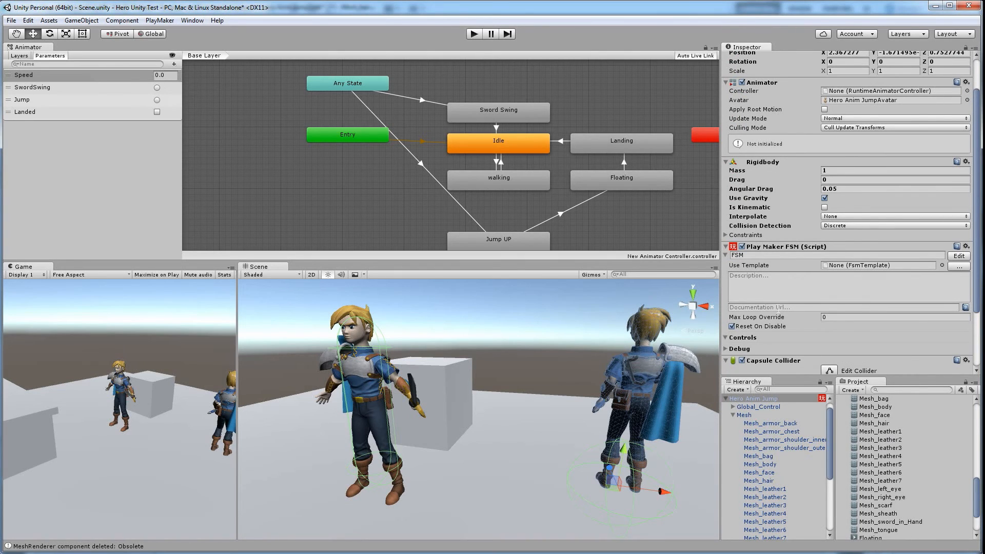
- Set the Hero Anim Jump capsule collider's Center Y to 0.87, Radius to 0.25 and Height to 1.6, and play-test the scene
scroll(771, 332, "down", 3)
left_click(897, 321)
type("0.87")
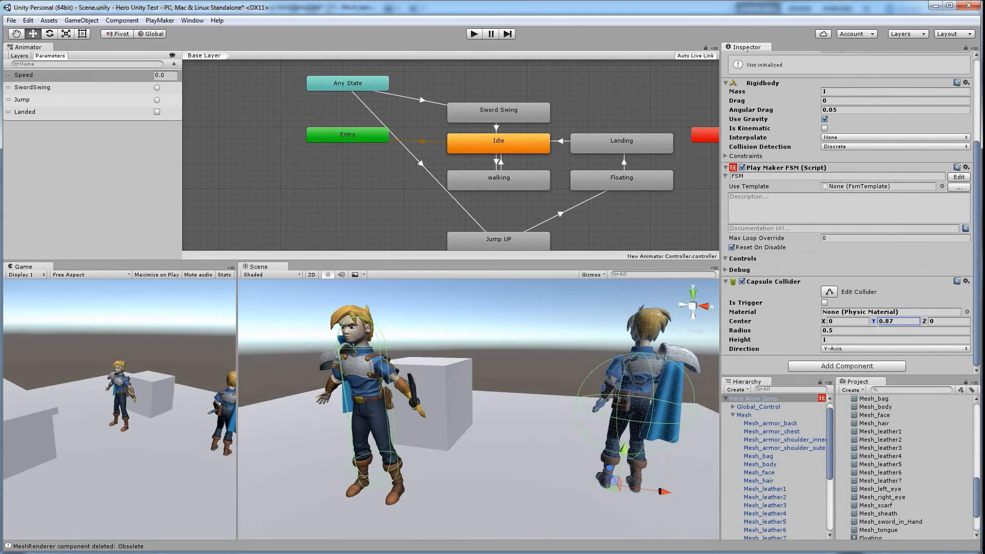
left_click(839, 331)
type("0.25")
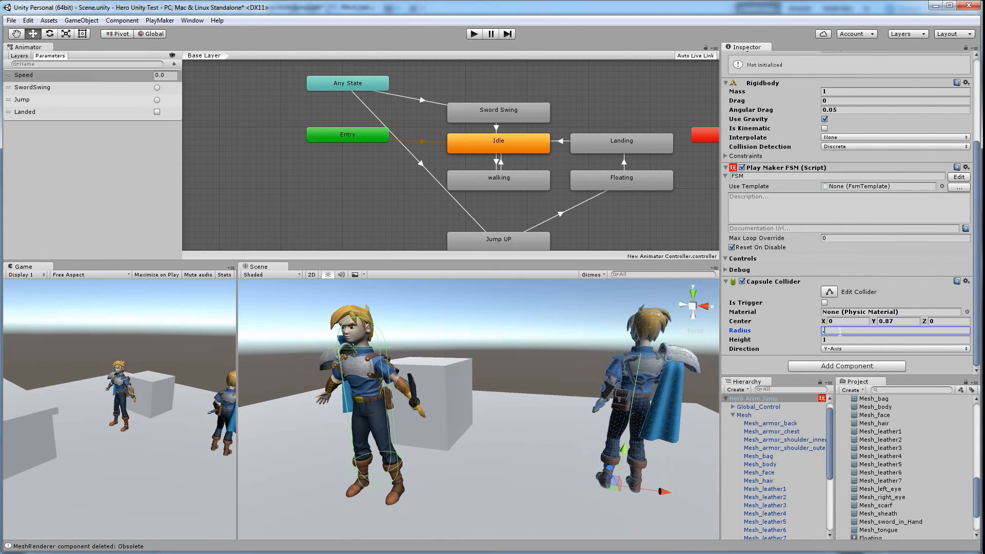
left_click(828, 339)
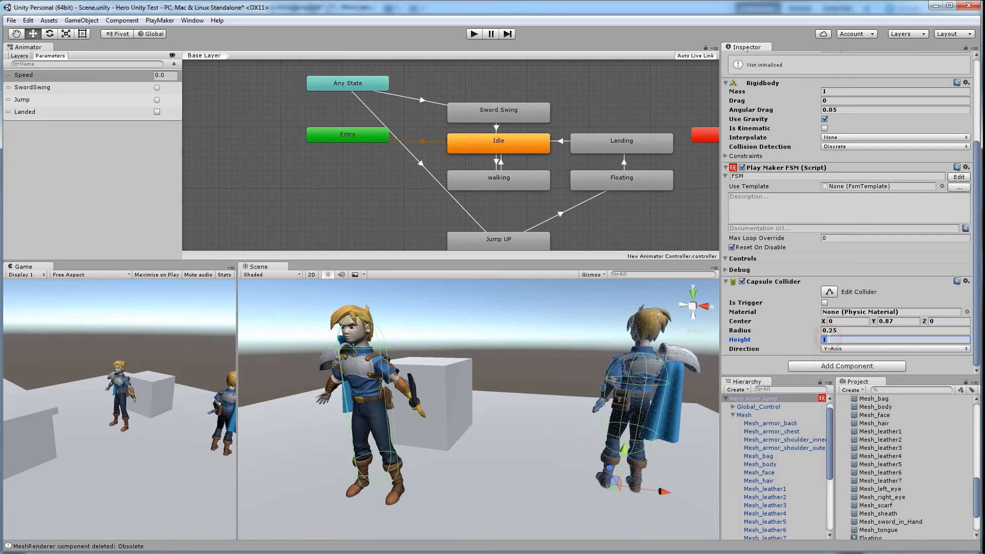
left_click(830, 339)
type(".6")
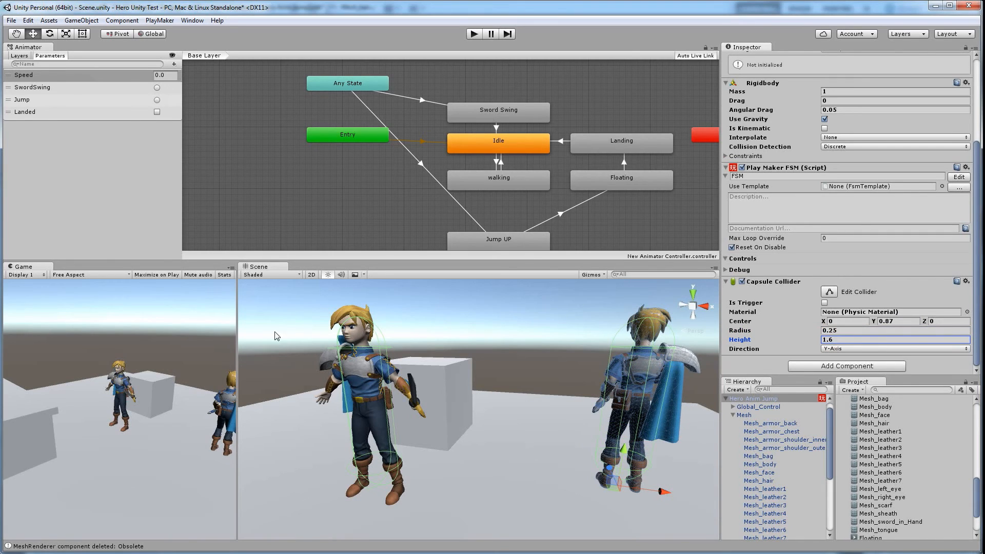
left_click(475, 34)
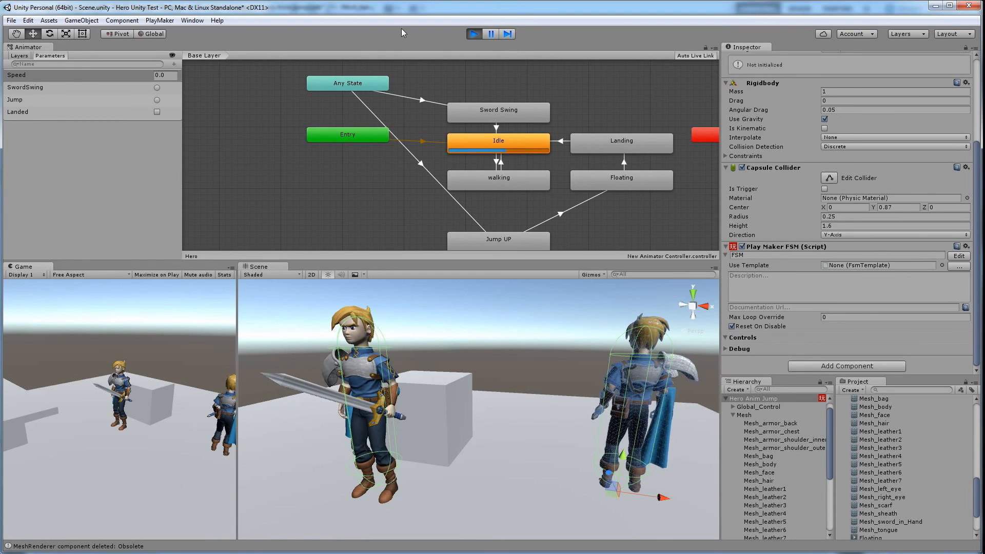
key("ctrl+p")
- Move the scarf on Hero Anim Jump up above the shoulder, and play-test its cloth while the hero walks
left_click(674, 417)
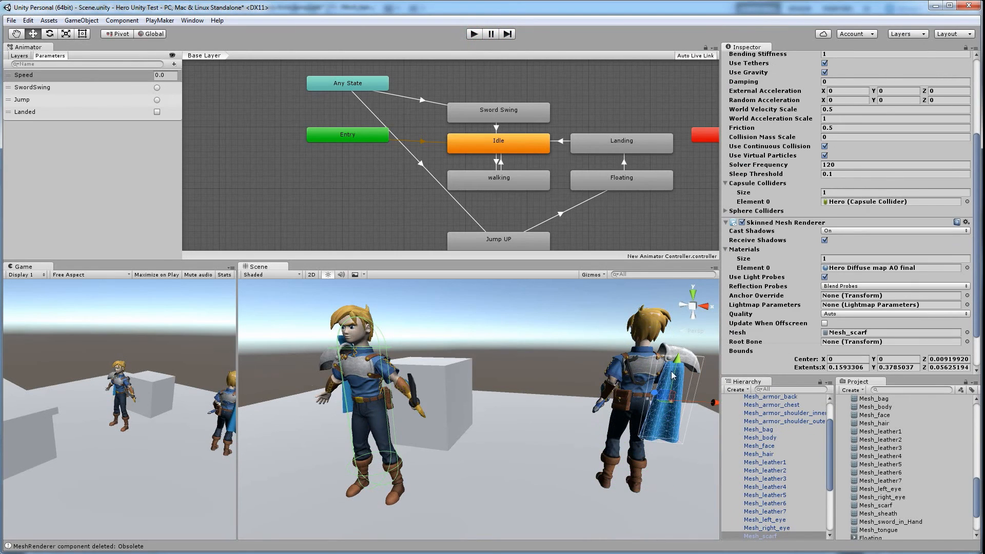
left_click_drag(675, 379, 678, 337)
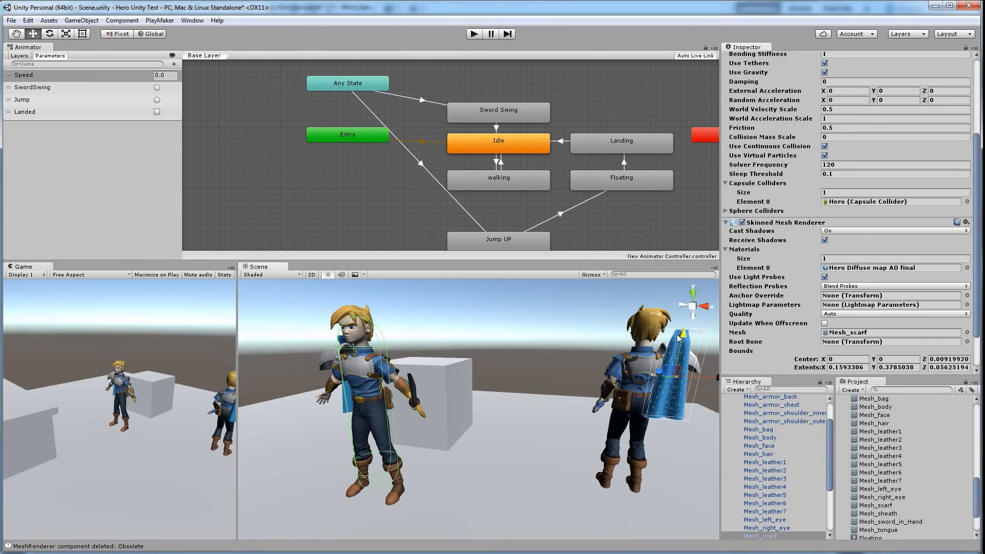
left_click(473, 35)
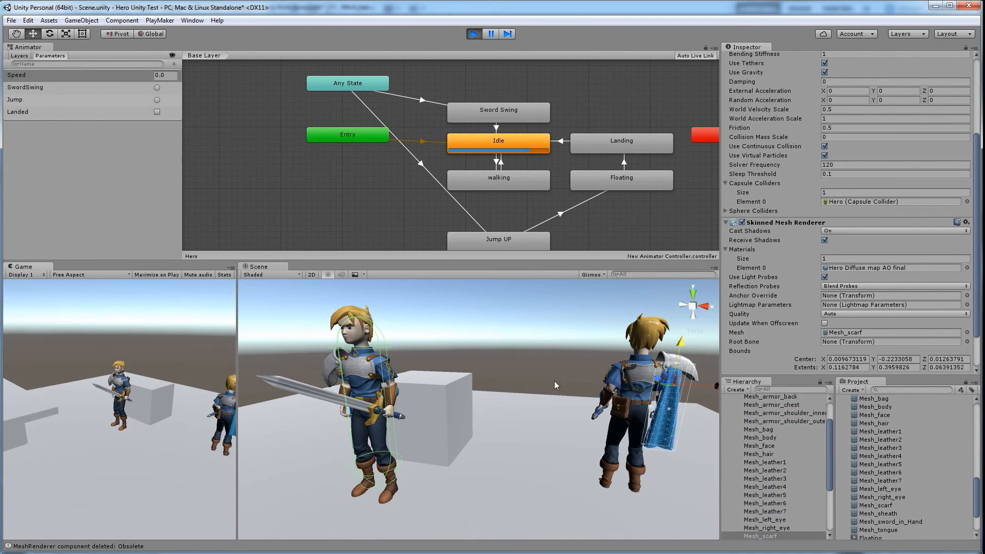
left_click(188, 364)
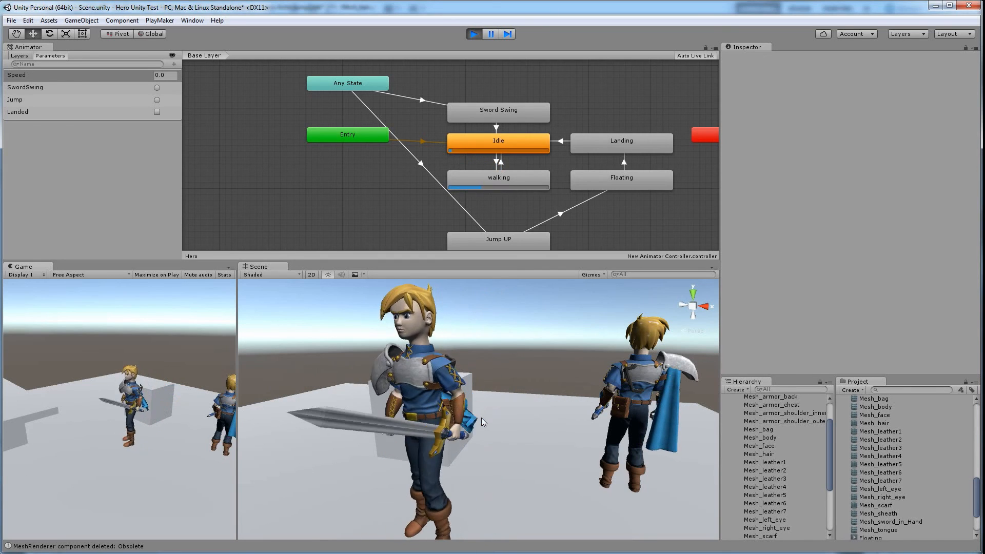
left_click(469, 34)
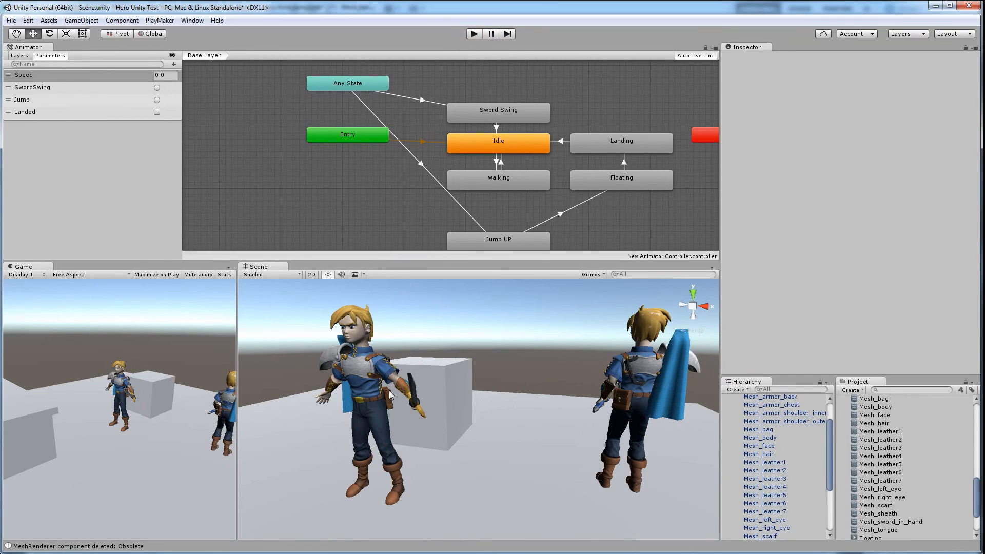
- Select the Hero and inspect its Animator, Rigidbody, Character Controller, Capsule Collider and PlayMaker FSM components
left_click(363, 371)
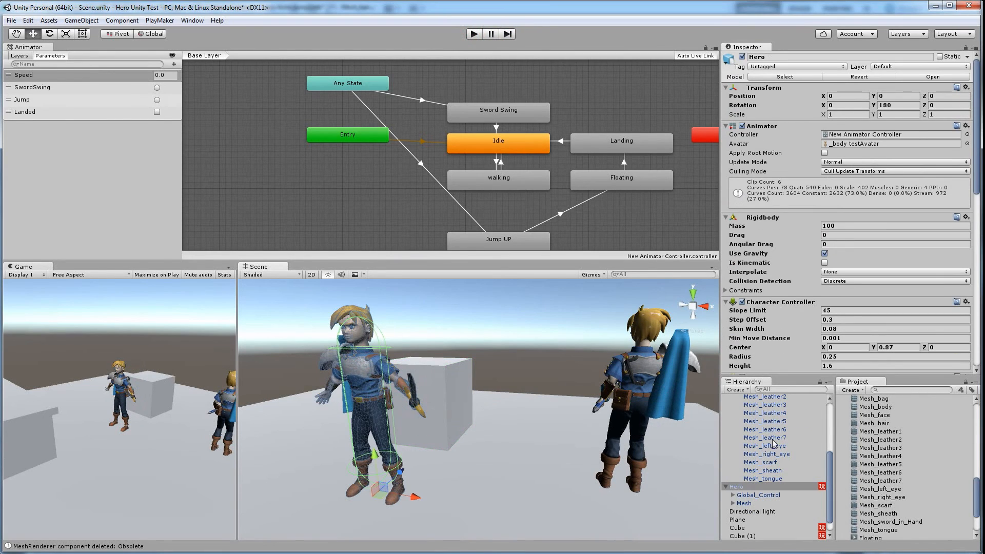
scroll(778, 216, "down", 10)
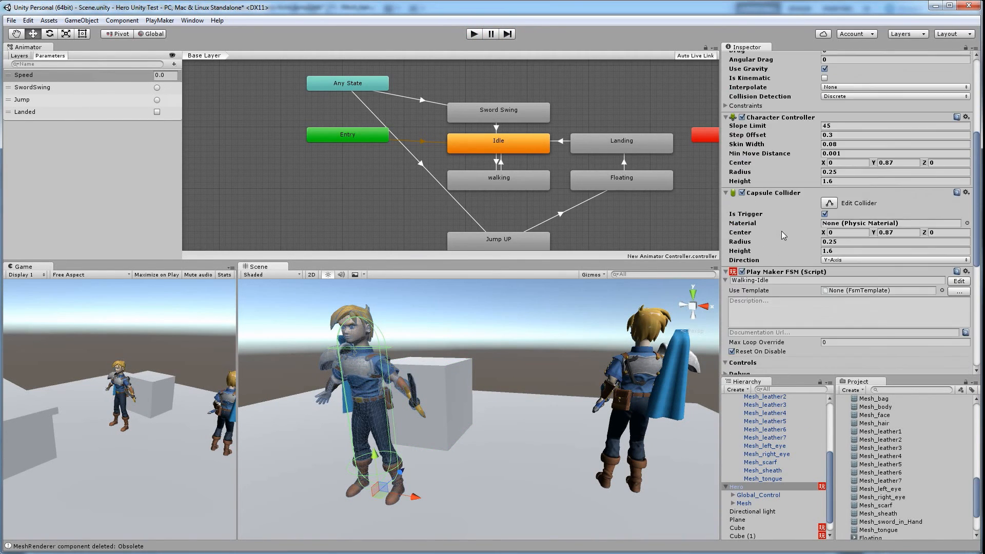
scroll(779, 229, "up", 8)
scroll(775, 224, "up", 2)
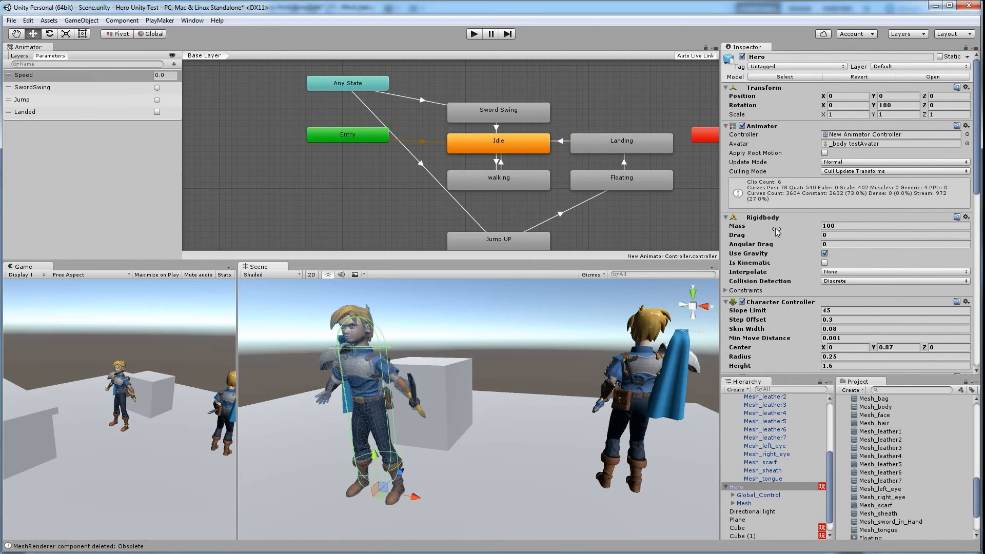
scroll(906, 472, "up", 5)
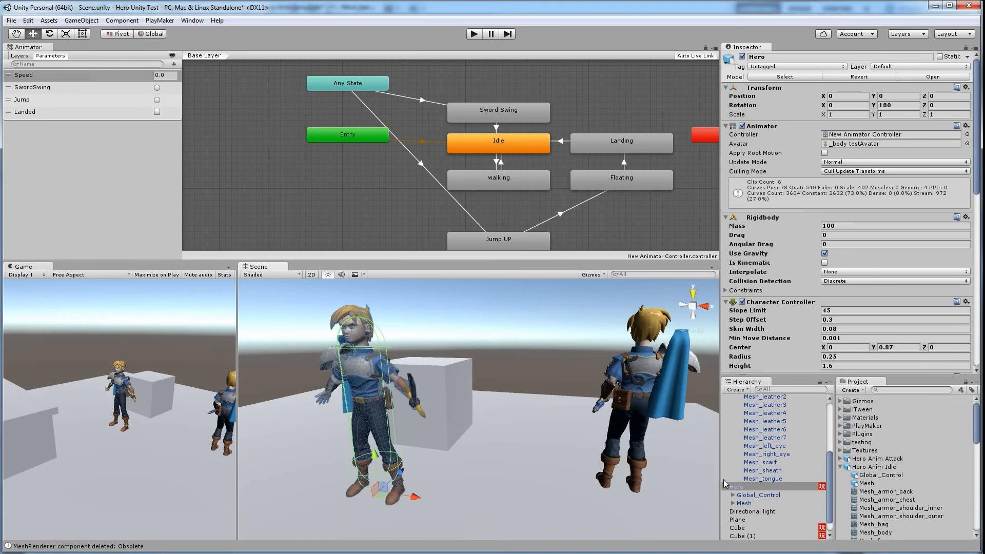
scroll(749, 461, "up", 5)
- Inspect the renderer settings of Mesh_armor_back and Mesh_armor_chest, and the Hero Diffuse map AO final material they use
left_click(745, 426)
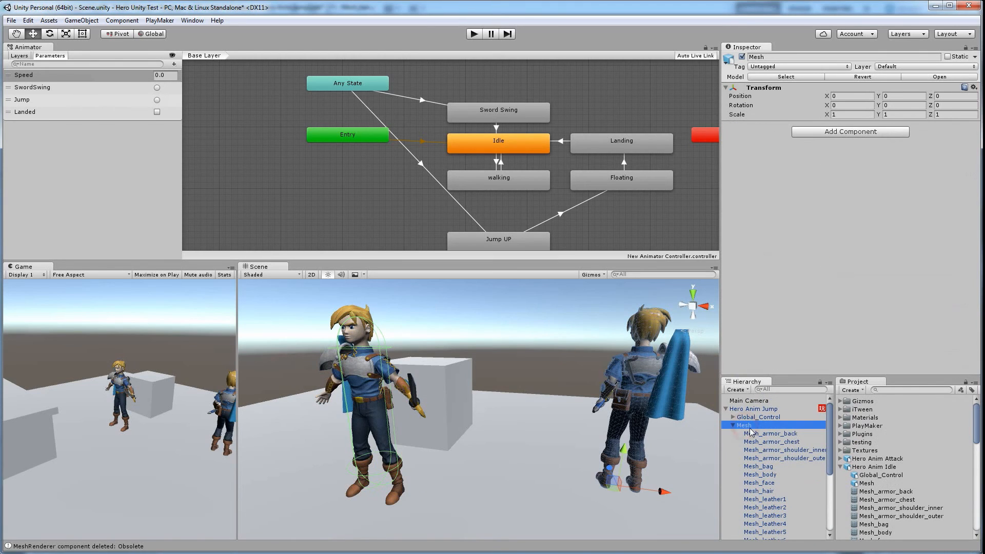
left_click(758, 435)
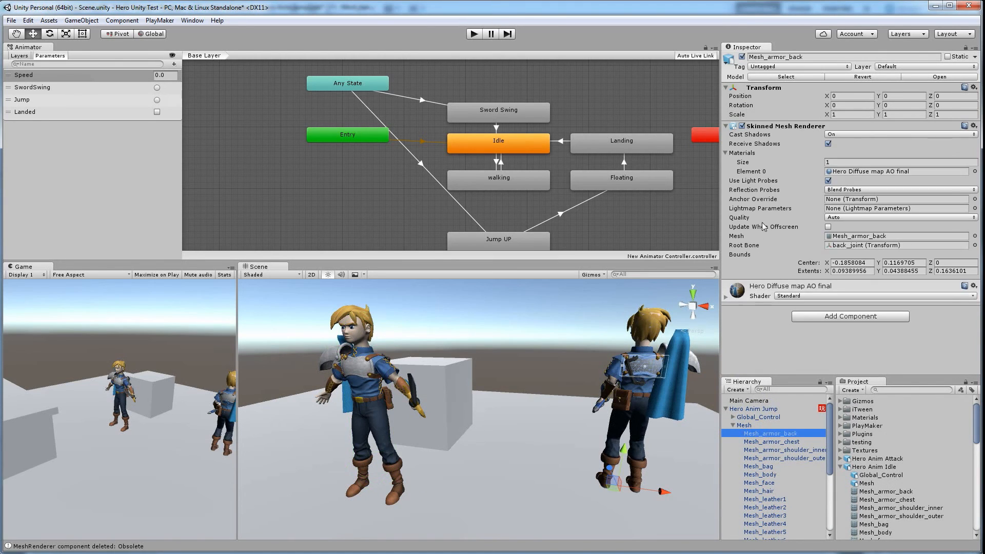
left_click(762, 442)
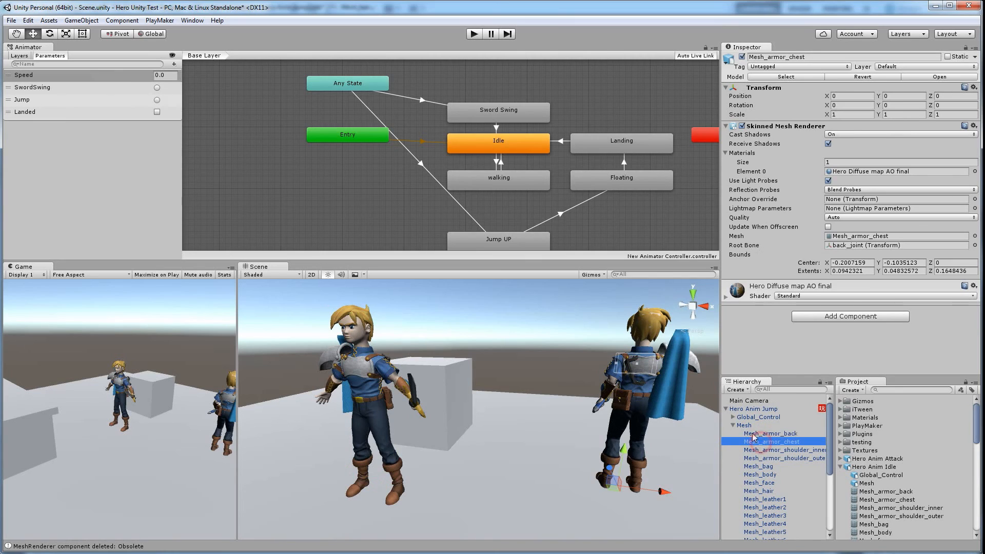
left_click(840, 417)
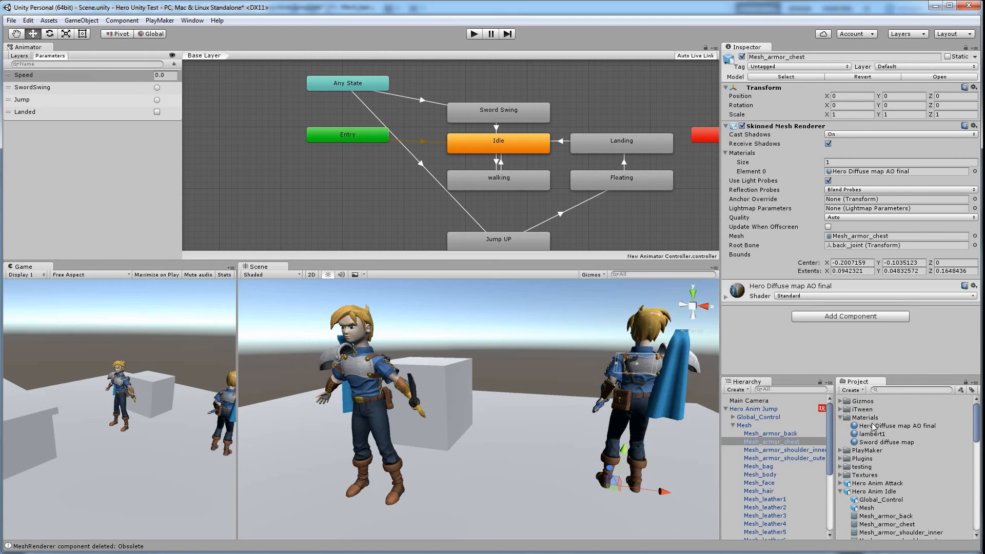
left_click(874, 427)
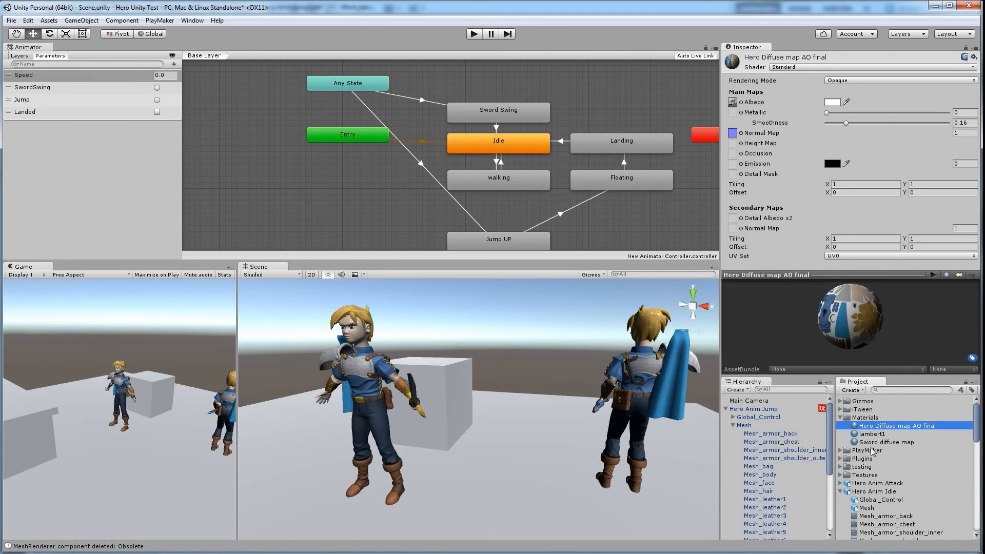
- Expand the Textures folder and create a new material in the Materials folder, keeping its default name
left_click(840, 475)
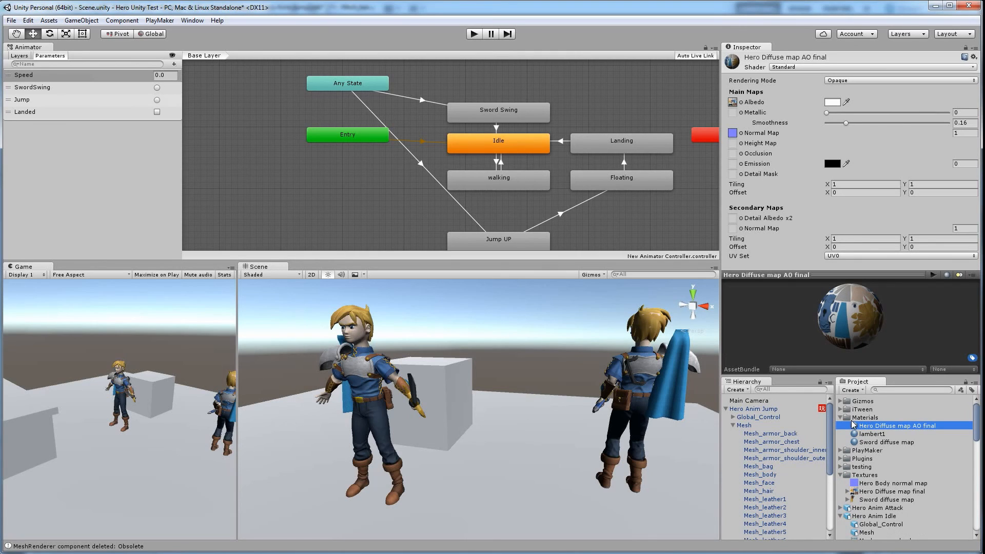
left_click(854, 391)
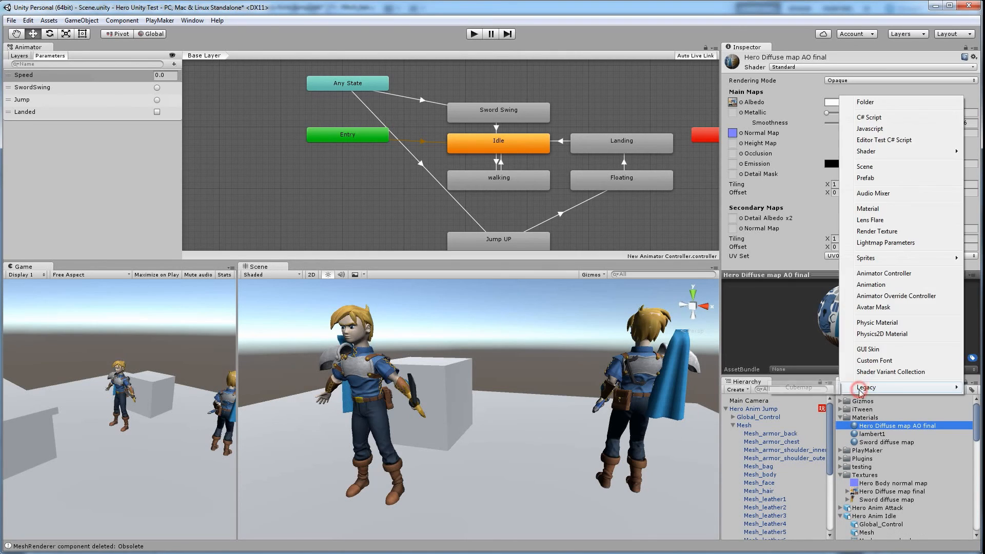
left_click(868, 210)
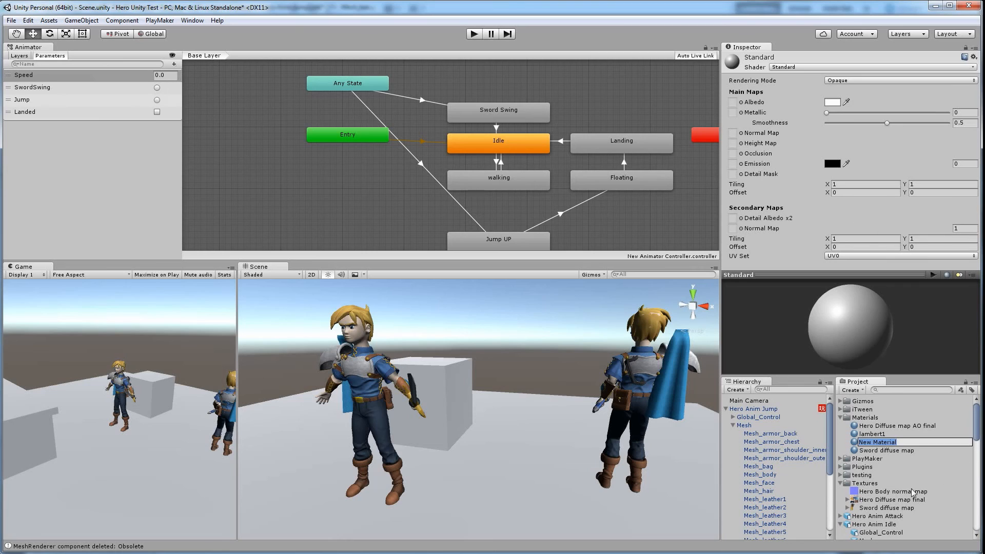
- Assign Hero Diffuse map final as the new material's Albedo and Hero Body normal map as its Normal Map
left_click(878, 500)
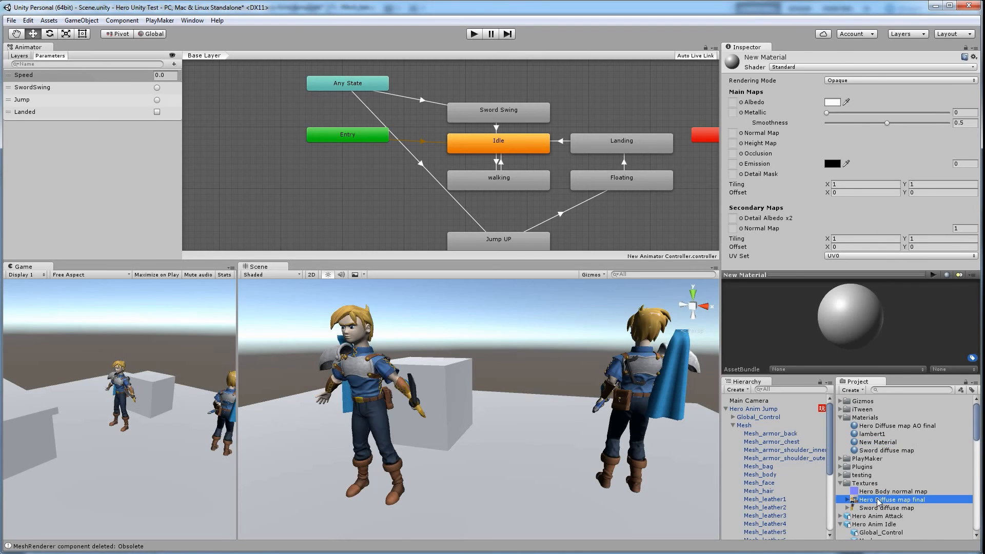
left_click_drag(907, 504, 881, 501)
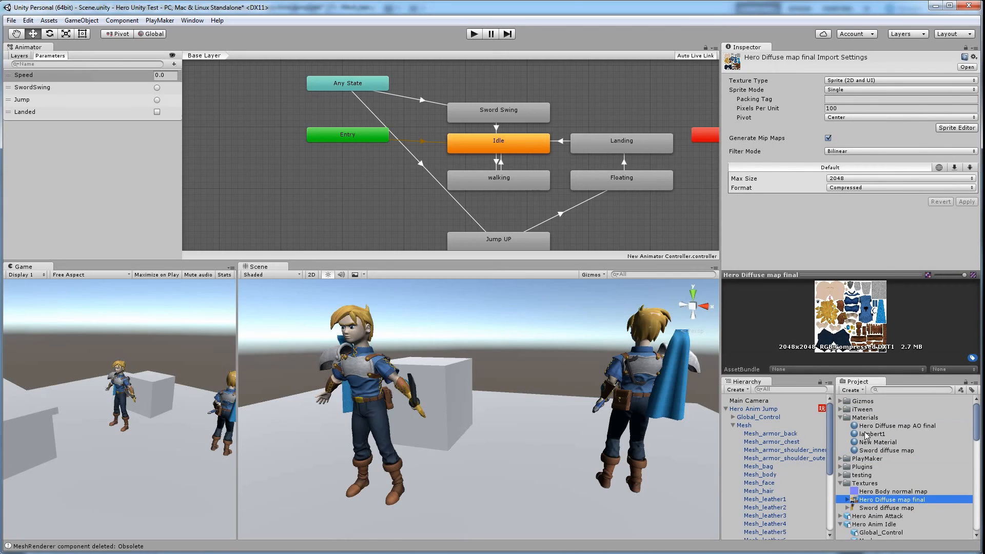
left_click(867, 441)
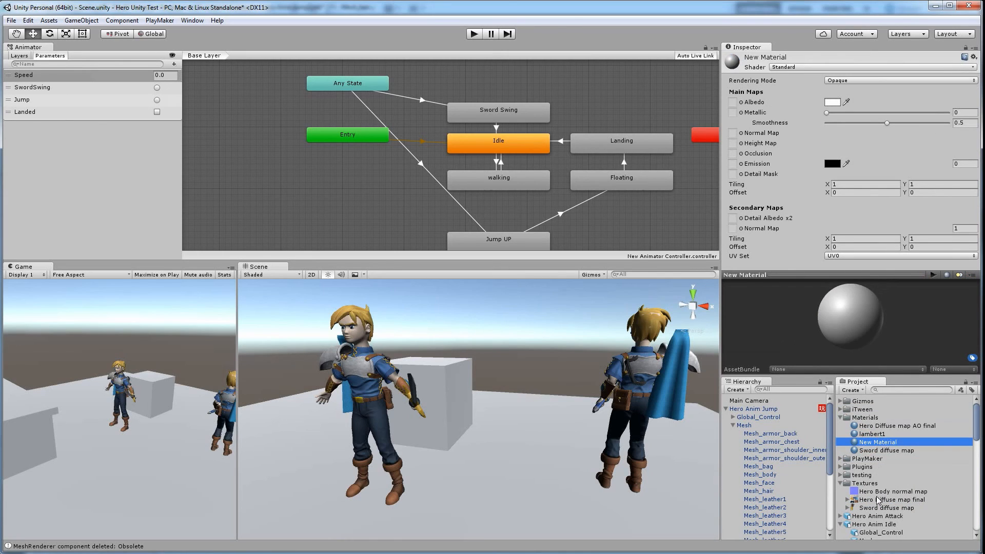
left_click_drag(879, 502, 735, 105)
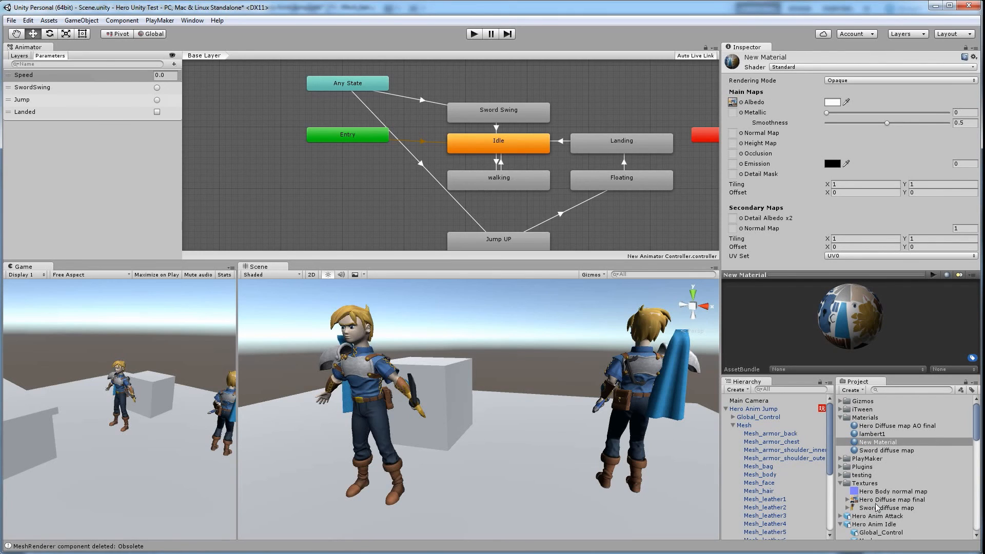
left_click_drag(878, 491, 733, 134)
mouse_move(842, 319)
left_mouse_down()
mouse_move(891, 336)
mouse_move(857, 313)
left_mouse_up()
left_click_drag(882, 451, 638, 345)
left_click_drag(650, 357, 451, 401)
left_click_drag(472, 452, 369, 361)
left_click_drag(720, 364, 859, 449)
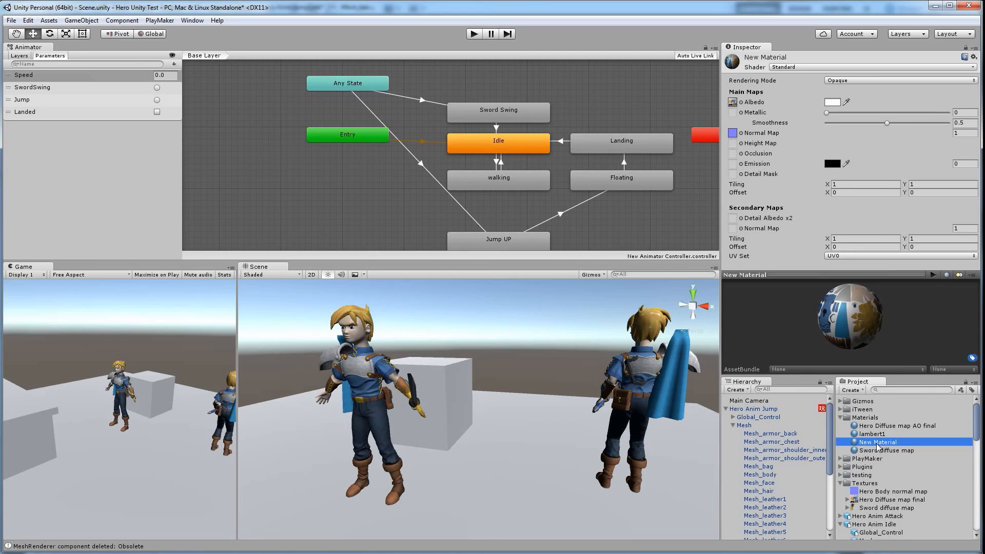
- Play-test the scene by walking the Hero around, jumping and swinging the sword
left_click(367, 376)
left_click(532, 329)
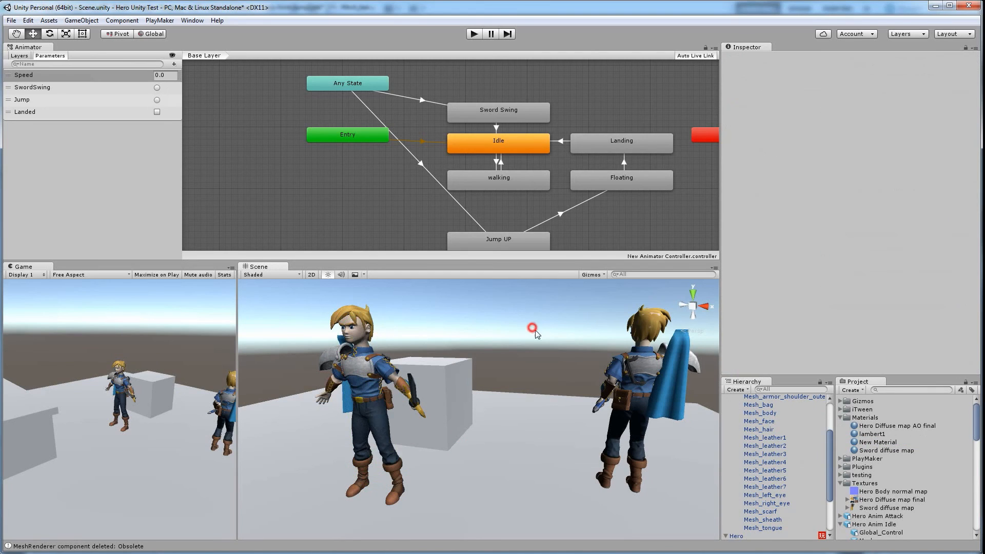
left_click(472, 38)
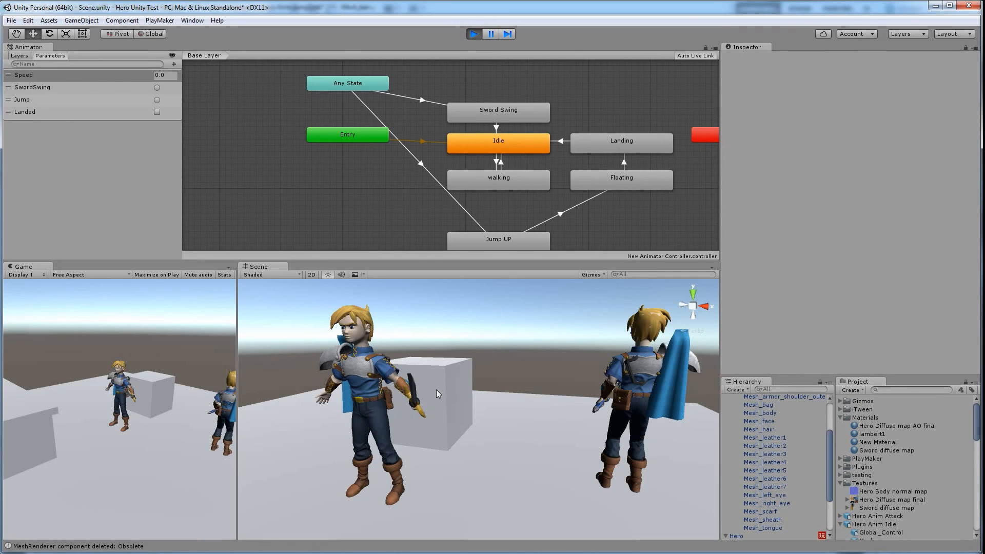
key("w")
key("a")
key("w")
key("d")
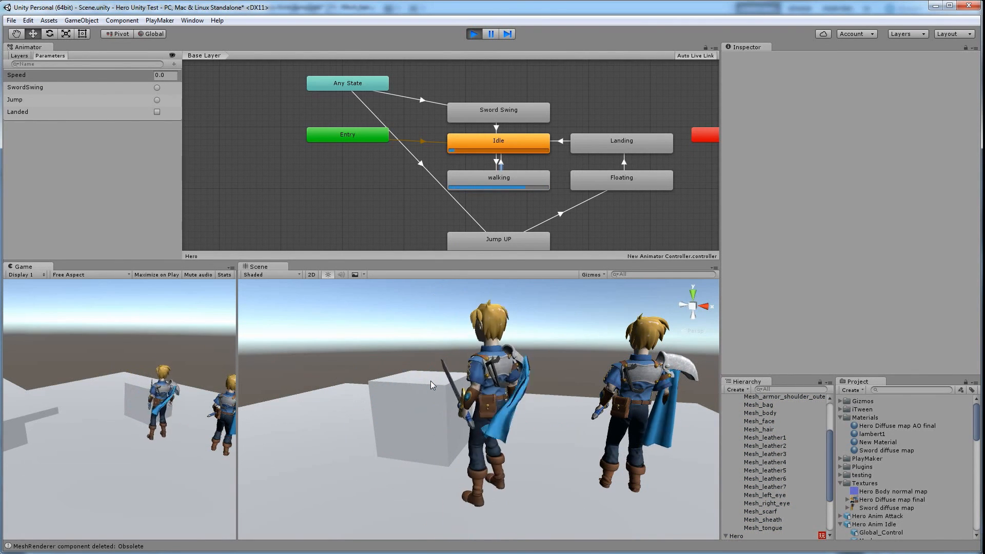
key("space")
key("s")
key("ctrl")
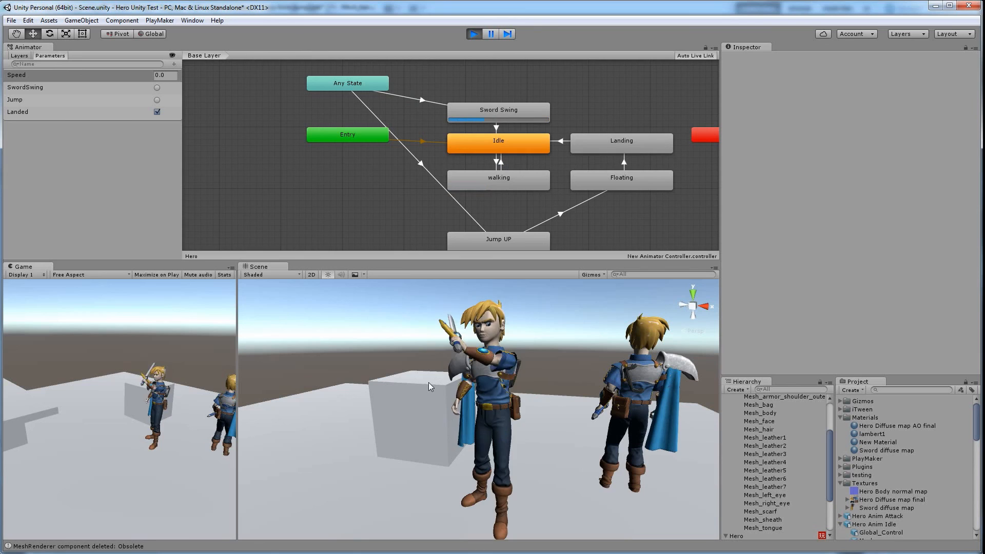
key("ctrl")
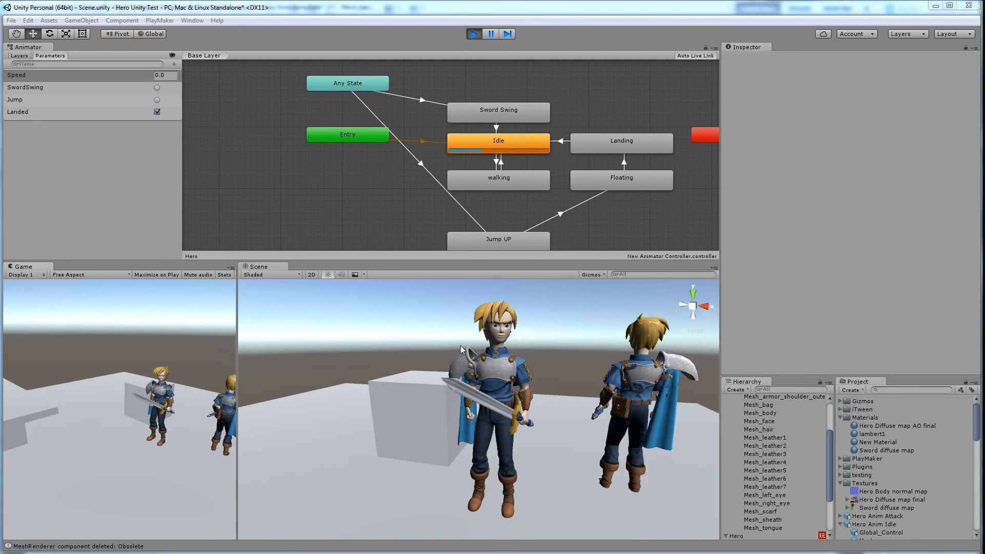
- Stop play mode and delete the Hero Anim Jump character from the scene, keeping only the Hero
scroll(493, 374, "down", 6)
left_click_drag(526, 367, 490, 385, "alt")
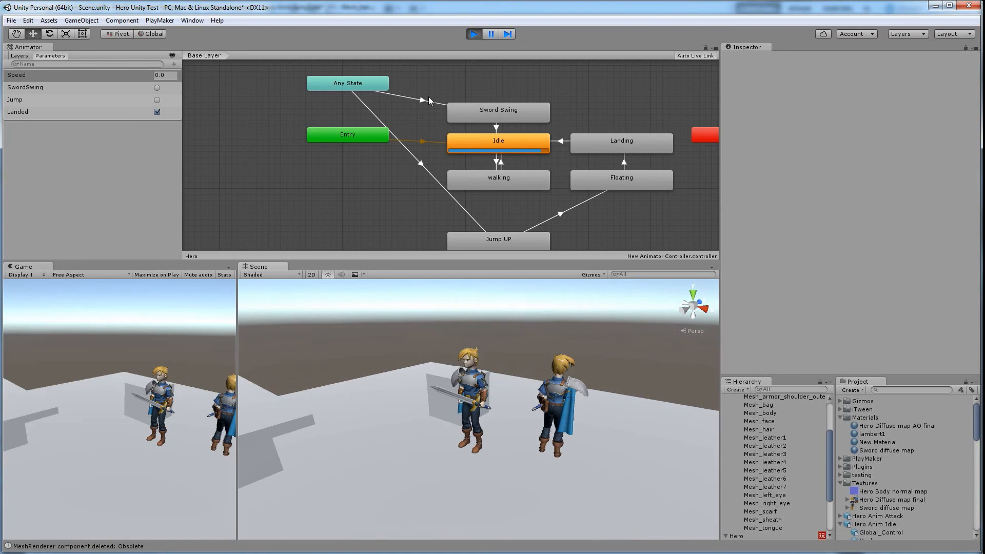
left_click(473, 33)
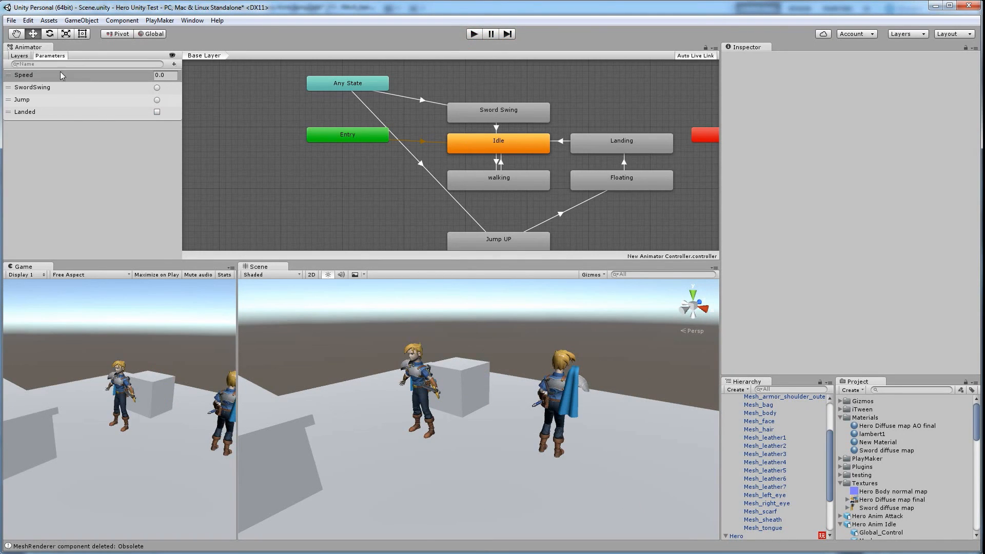
left_click(562, 391)
key("Delete")
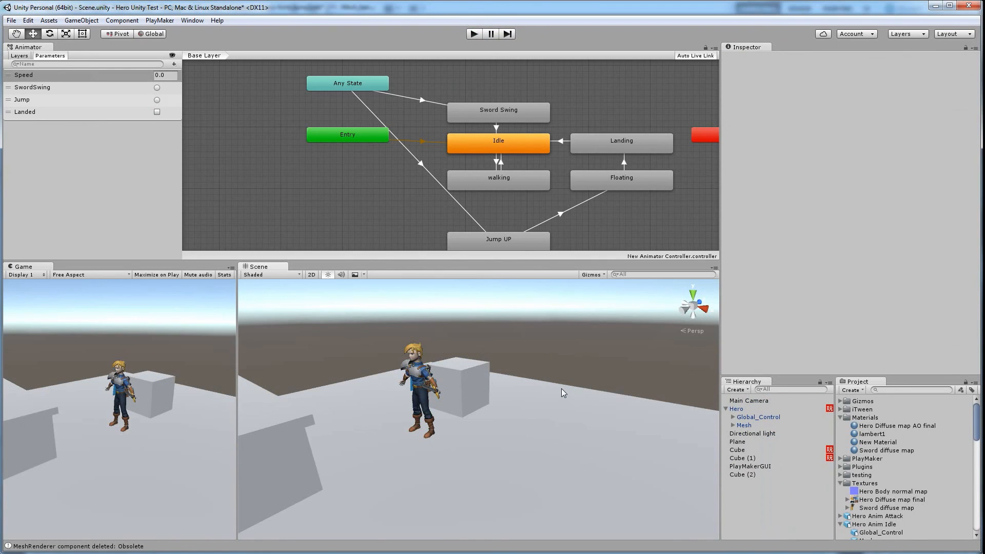
middle_click_drag(291, 324, 400, 344)
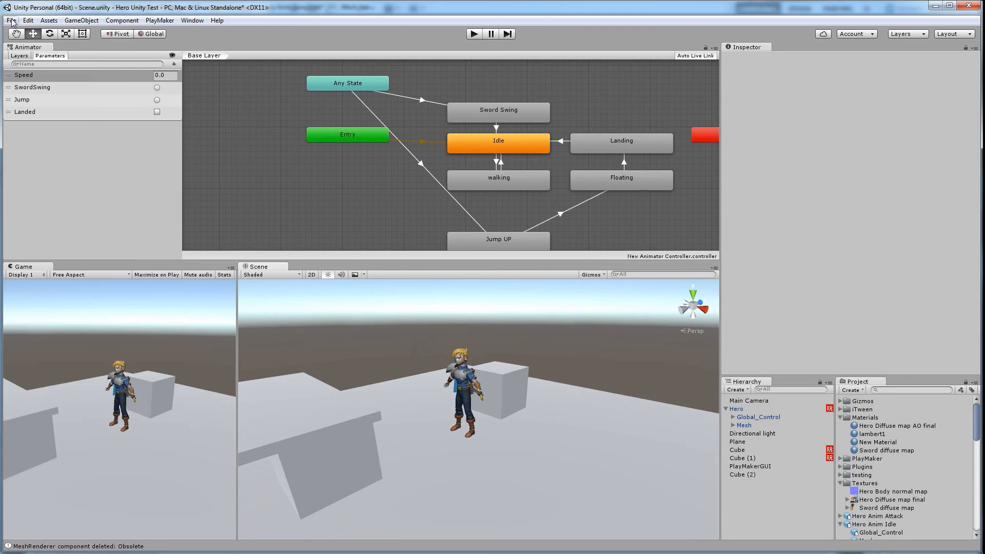
- Save a copy of the scene as Scene demo.unity in the project's Assets folder
left_click(12, 20)
left_click(36, 70)
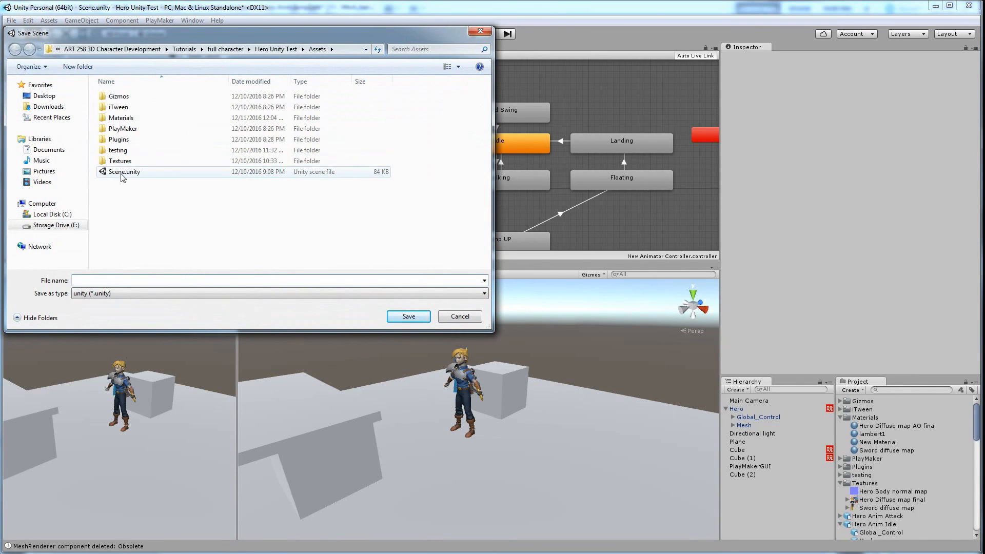
left_click(121, 175)
left_click(91, 280)
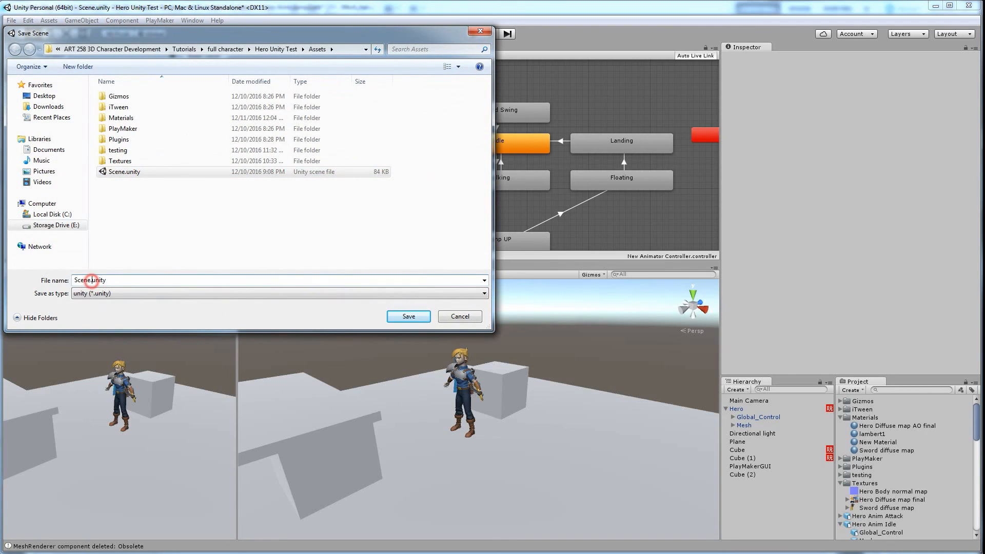
type("demo")
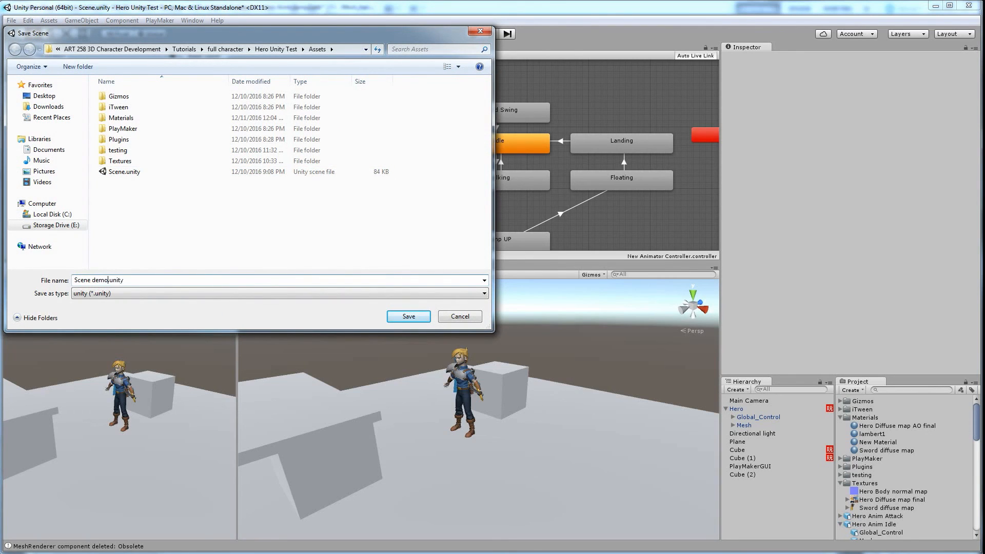
key("Return")
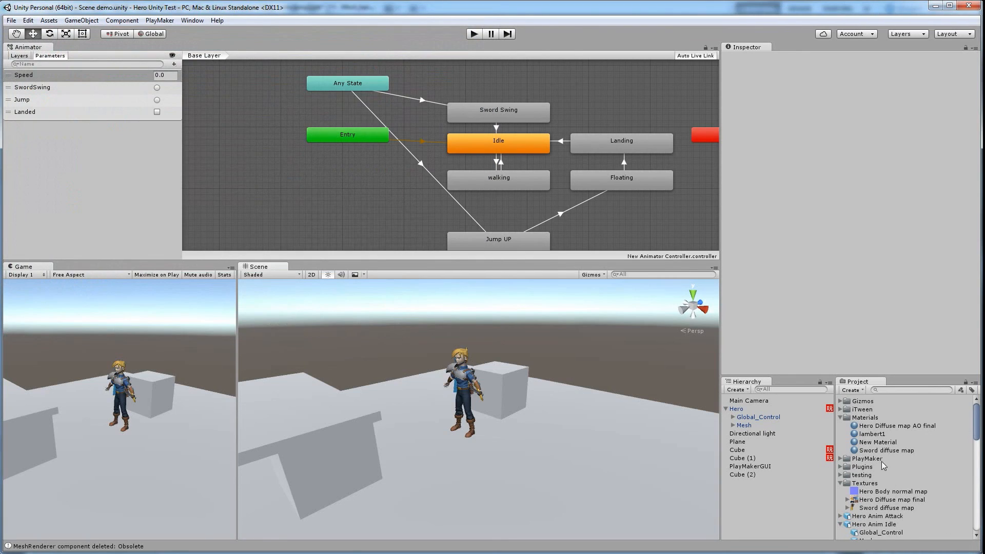
- Review the project's assets and examine the Hero Unity Test and Assets folders in Windows Explorer, and return to Unity
left_click_drag(977, 439, 979, 535)
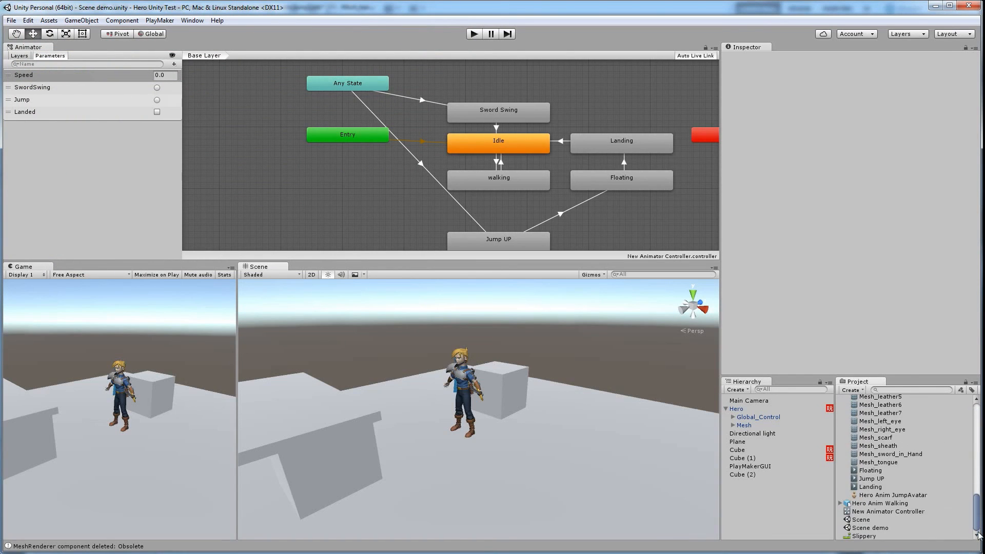
scroll(878, 477, "up", 20)
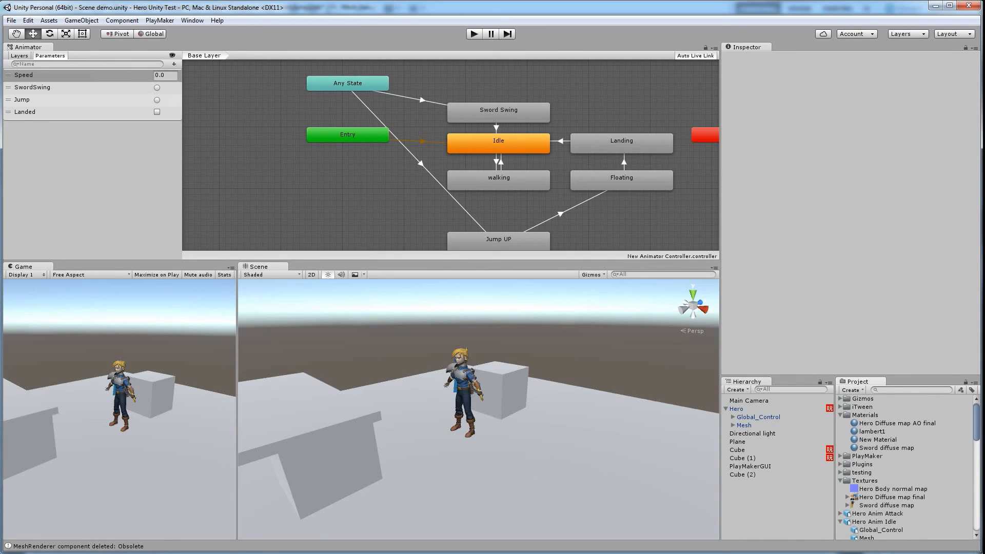
mouse_move(176, 552)
left_click(198, 538)
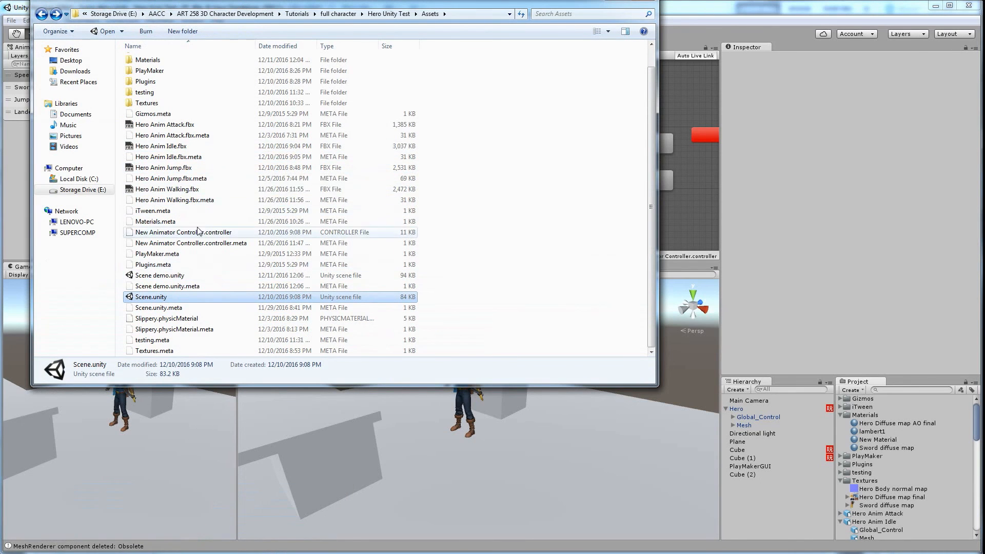
scroll(208, 220, "up", 1)
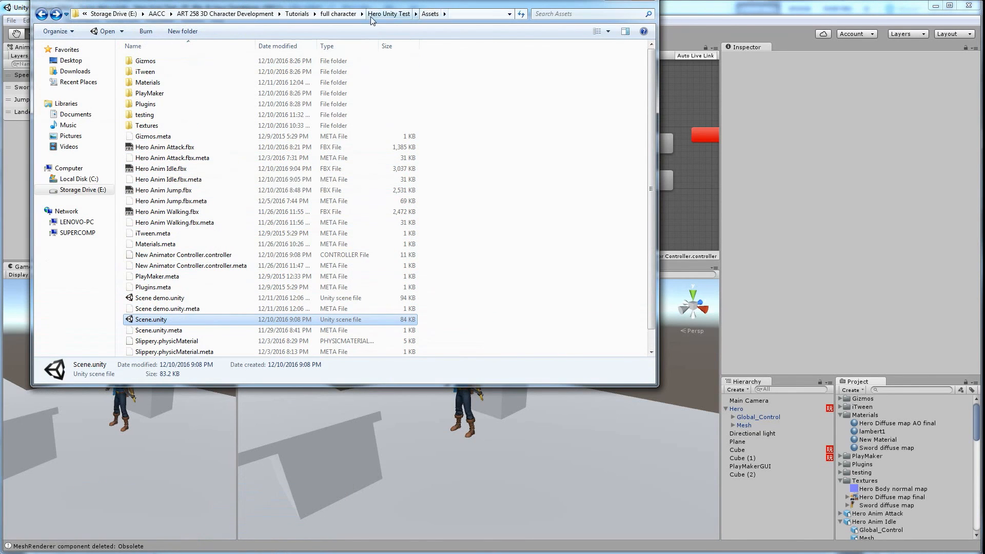
left_click(339, 14)
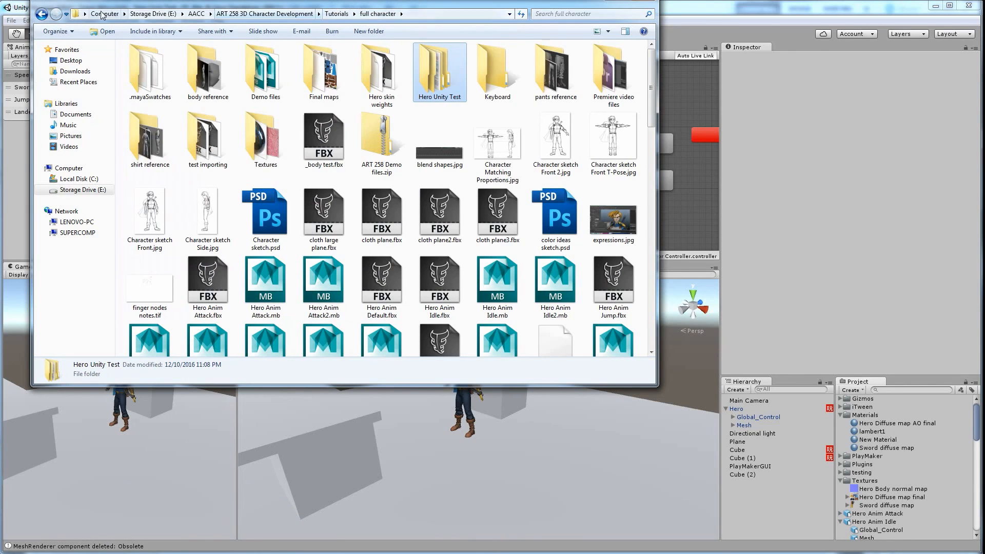
left_click(41, 14)
left_click(404, 14)
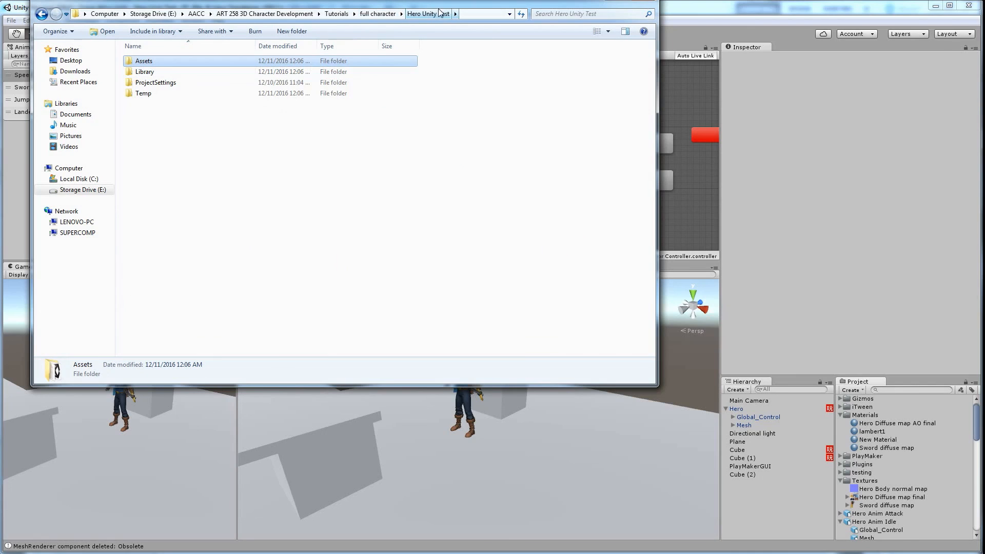
double_click(141, 62)
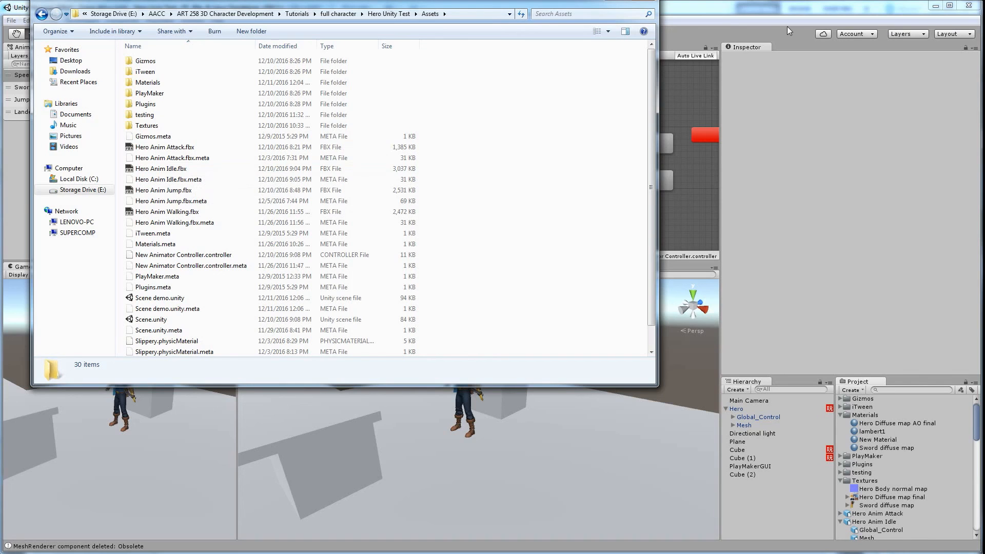
left_click(697, 12)
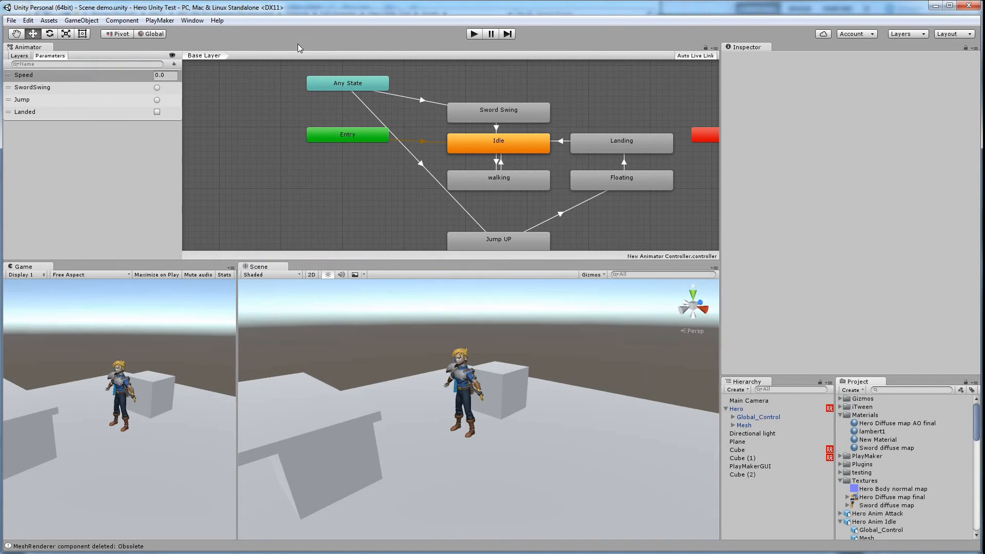
- Build Scene demo.unity for PC, Mac & Linux Standalone as Hero Demo in the Hero Unity Test folder
left_click(11, 21)
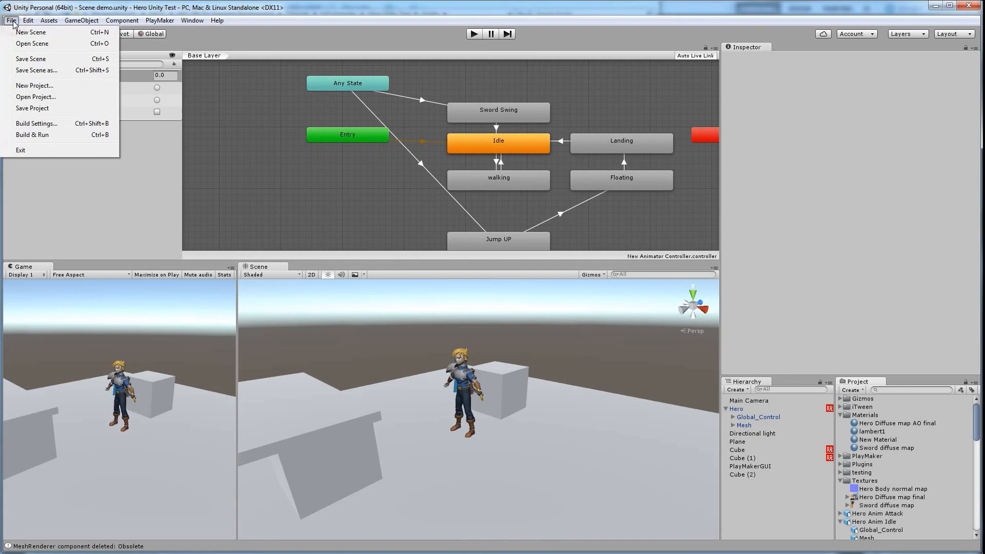
left_click(36, 123)
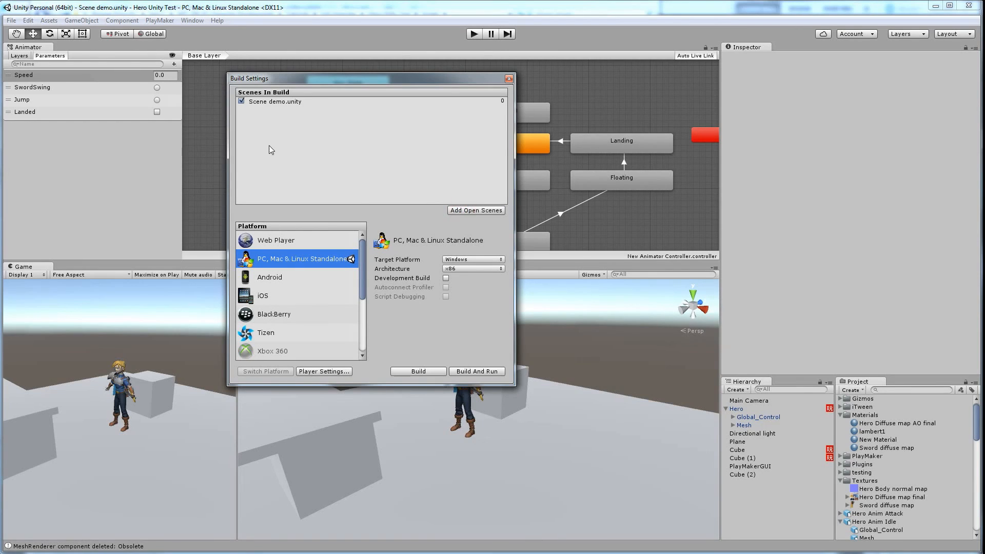
left_click(269, 104)
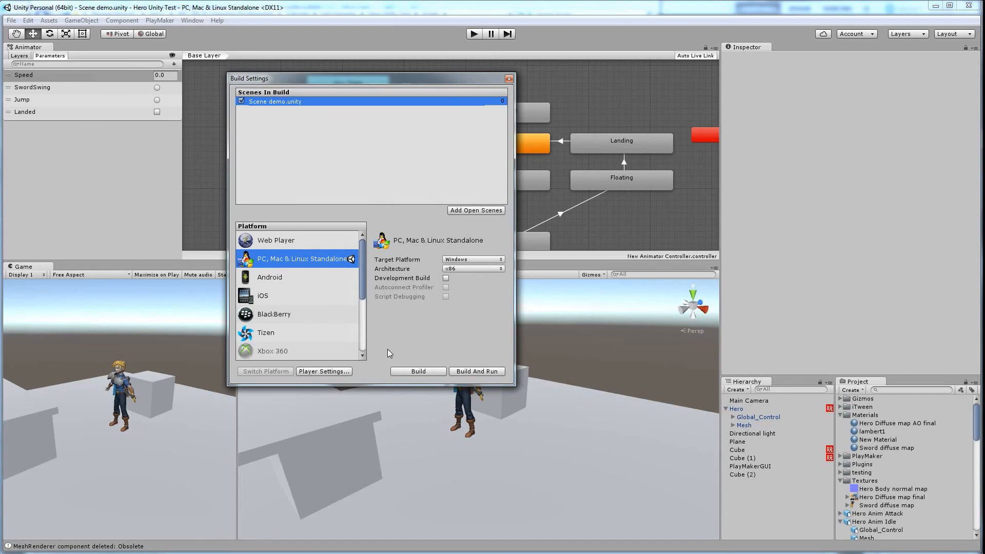
left_click(408, 376)
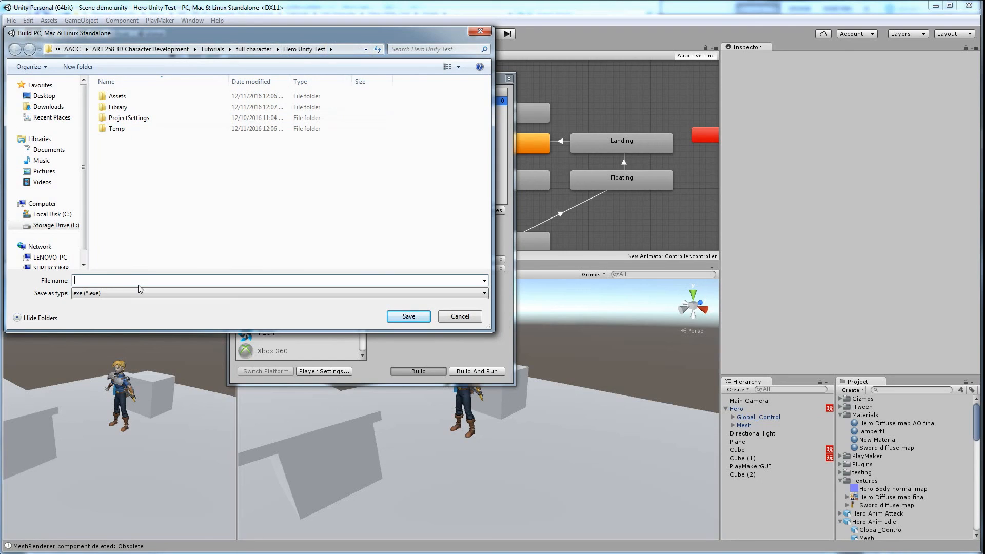
type("Hero ")
type("Dmo")
key("BackSpace")
type("mo")
left_click(428, 315)
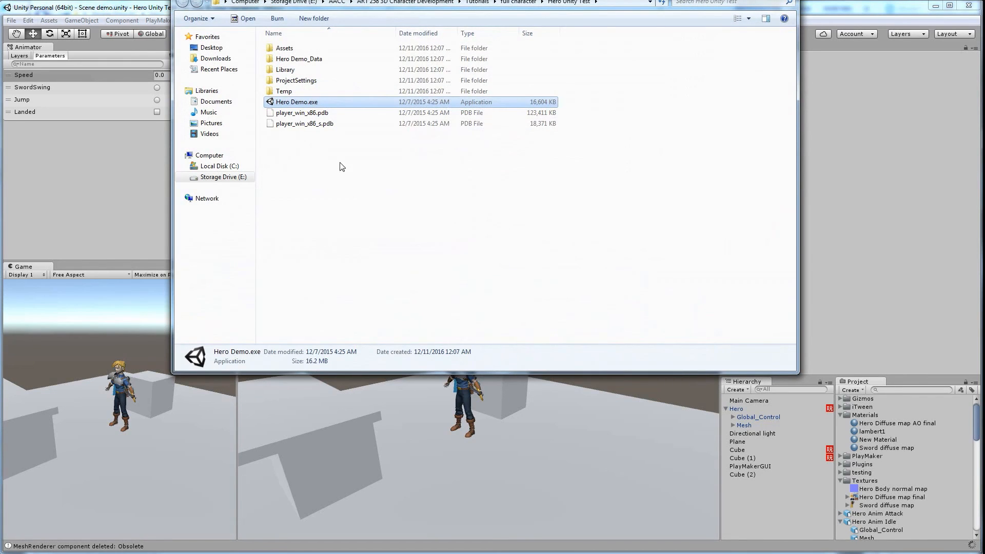
- Point out the build output by selecting Hero Demo.exe together with the Hero Demo_Data folder
left_click(312, 61)
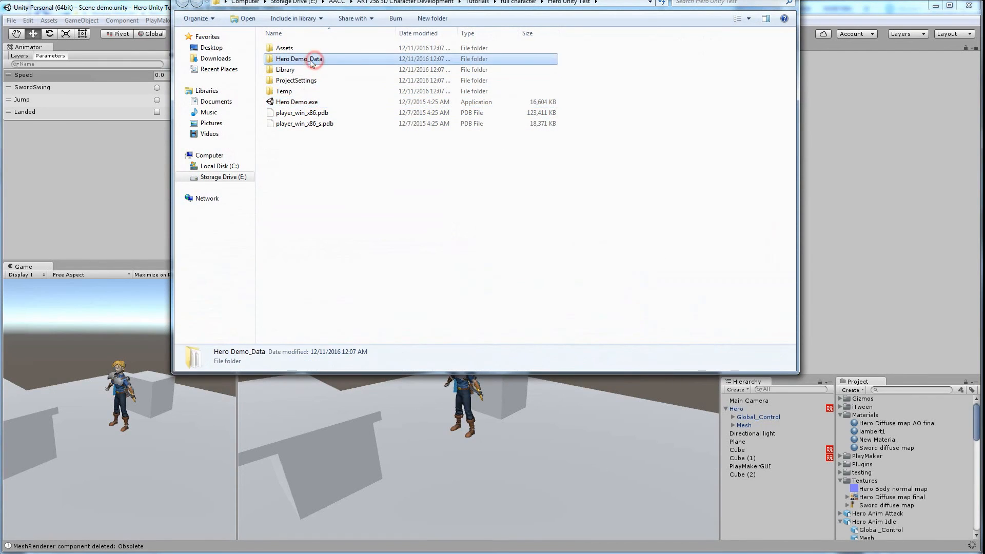
left_click(309, 102)
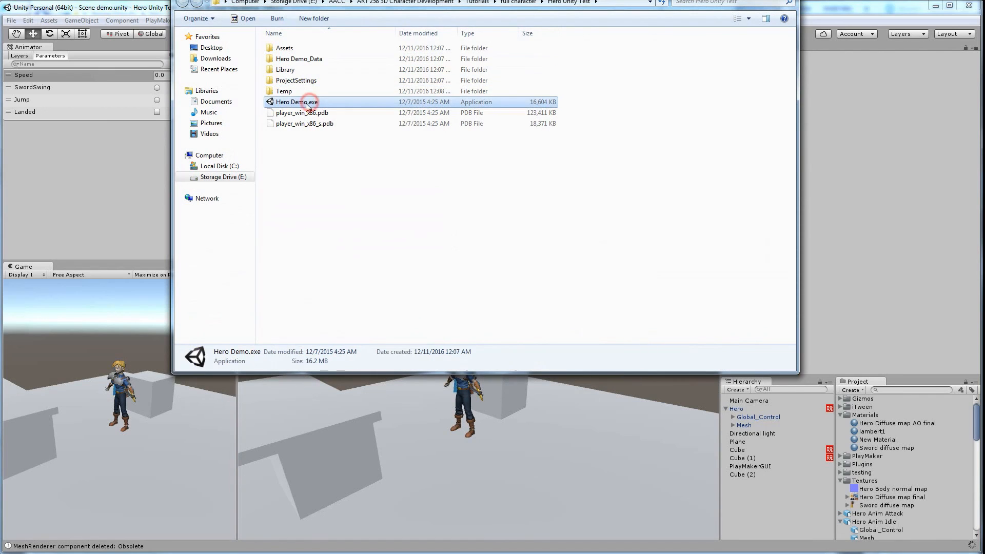
left_click(310, 61, "ctrl")
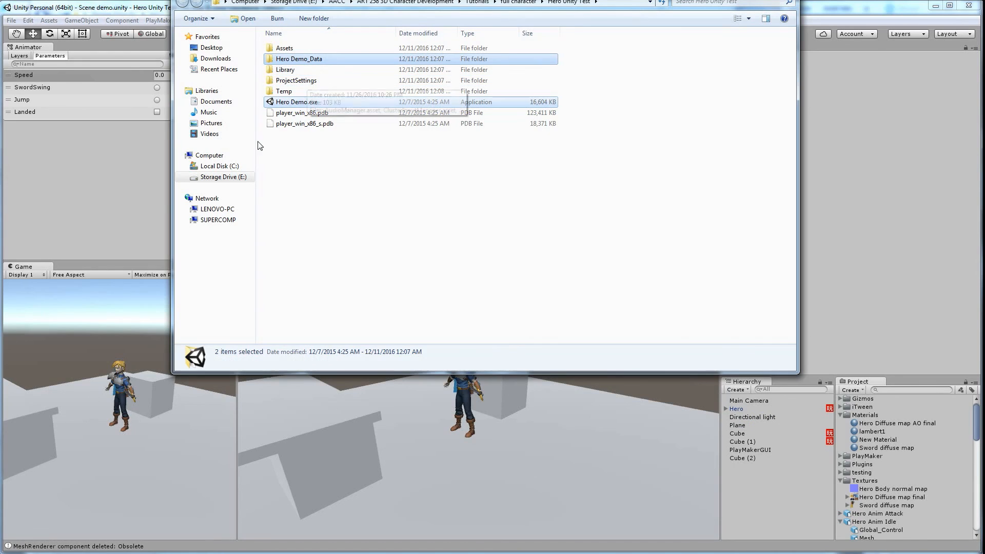
- Launch the built game from Hero Demo.exe
left_click(319, 175)
left_click(301, 102)
double_click(301, 102)
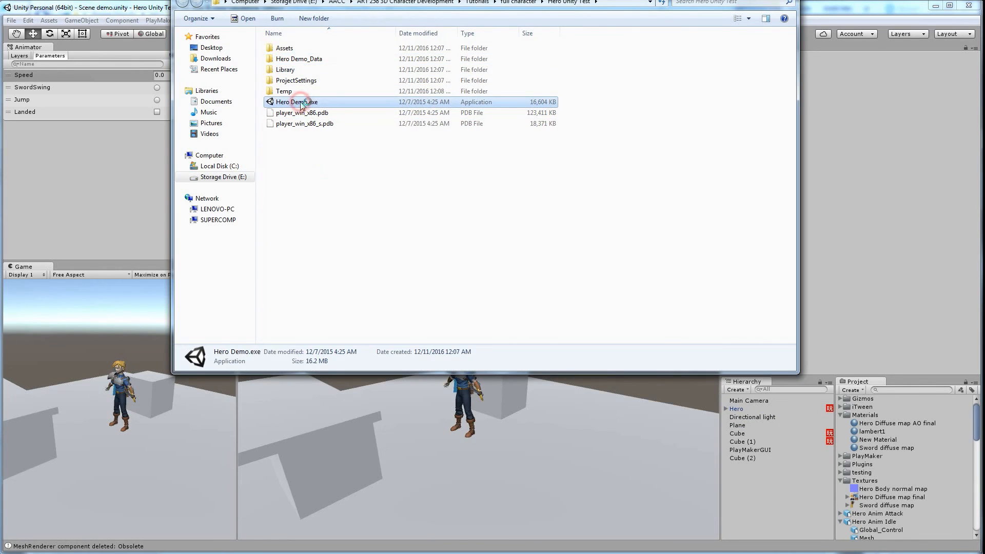
left_click(536, 316)
left_click(539, 383)
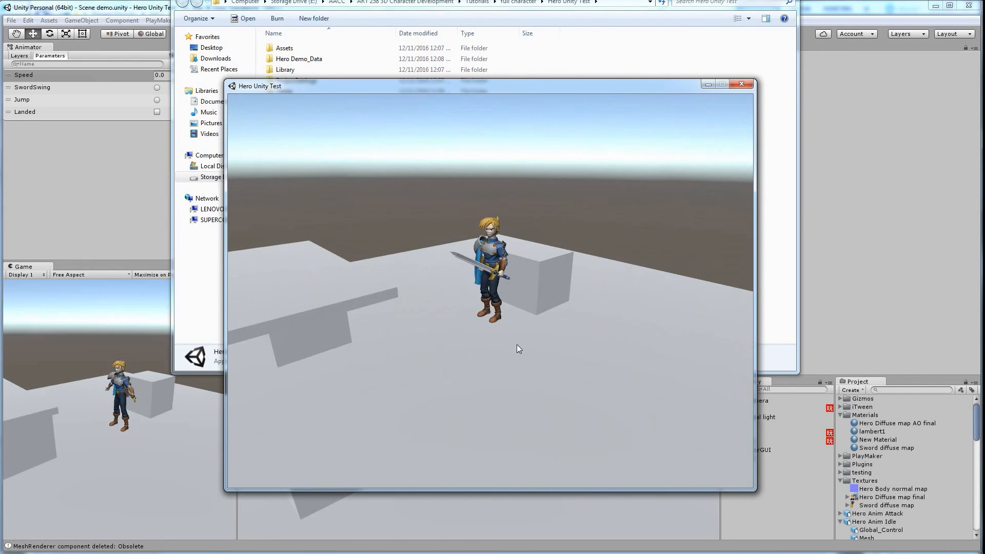
- Test the standalone Hero Demo build by walking in all directions, jumping onto the raised block and swinging the sword
key("w")
left_click(547, 383)
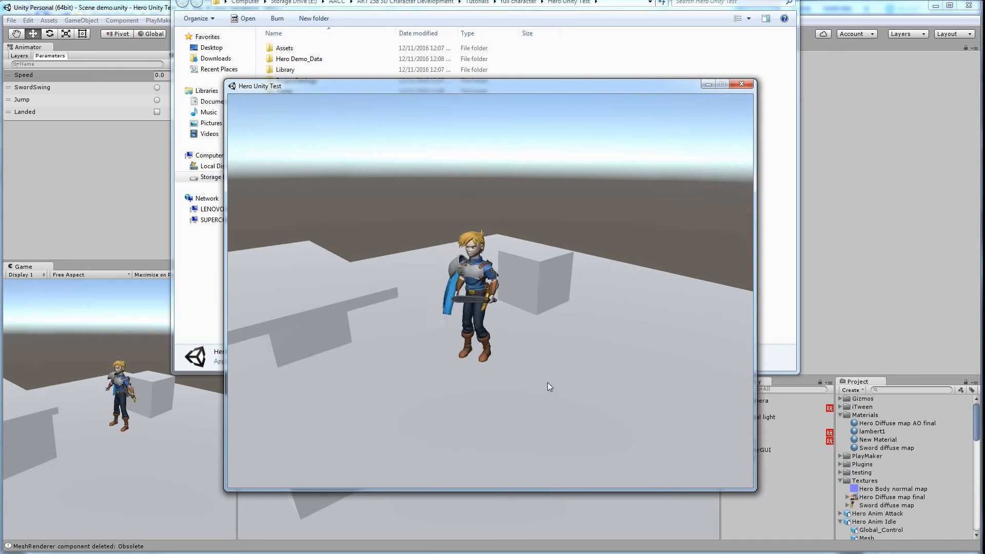
key("space")
key("w")
key("a")
key("space")
left_click(547, 382)
key("d")
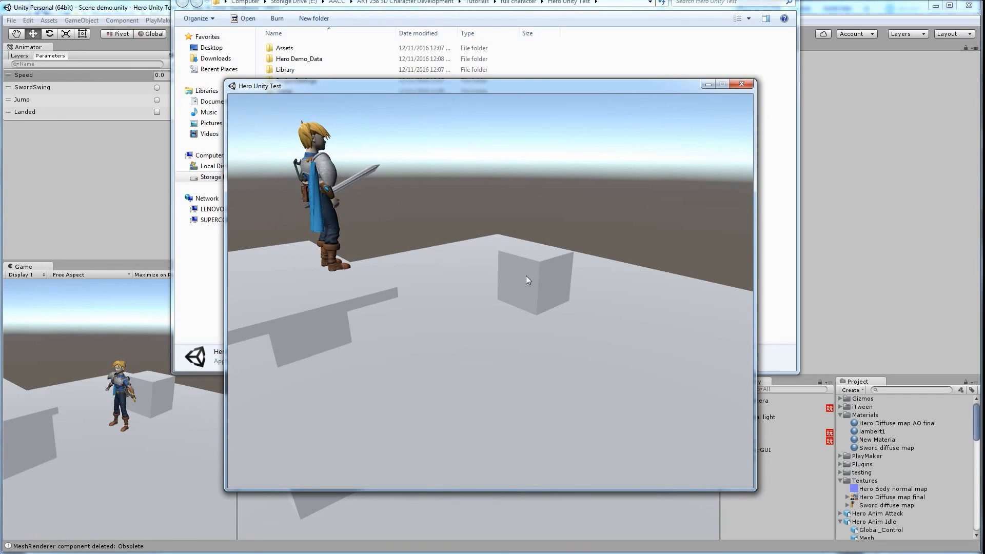
key("s")
key("d")
key("s")
key("w")
key("a")
key("s")
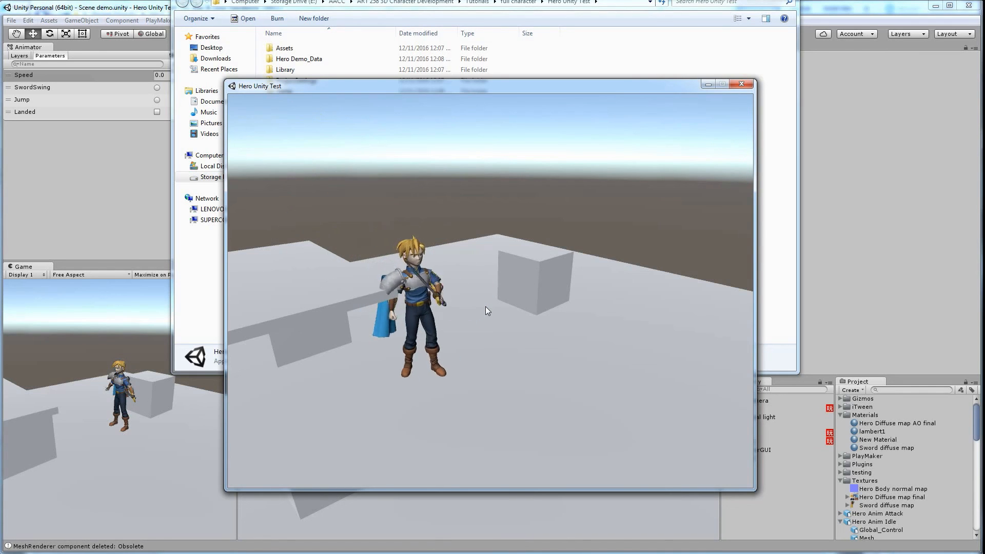
left_click(485, 306)
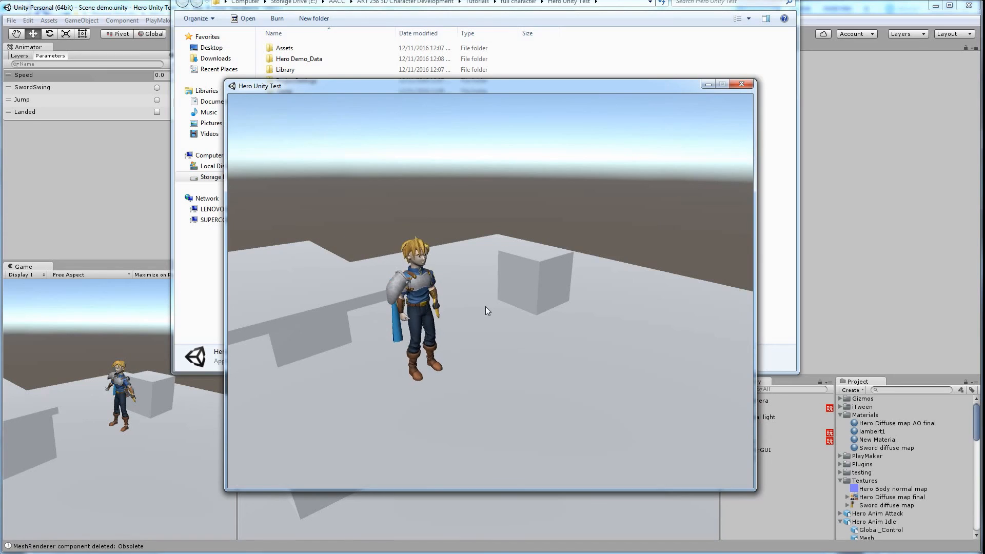